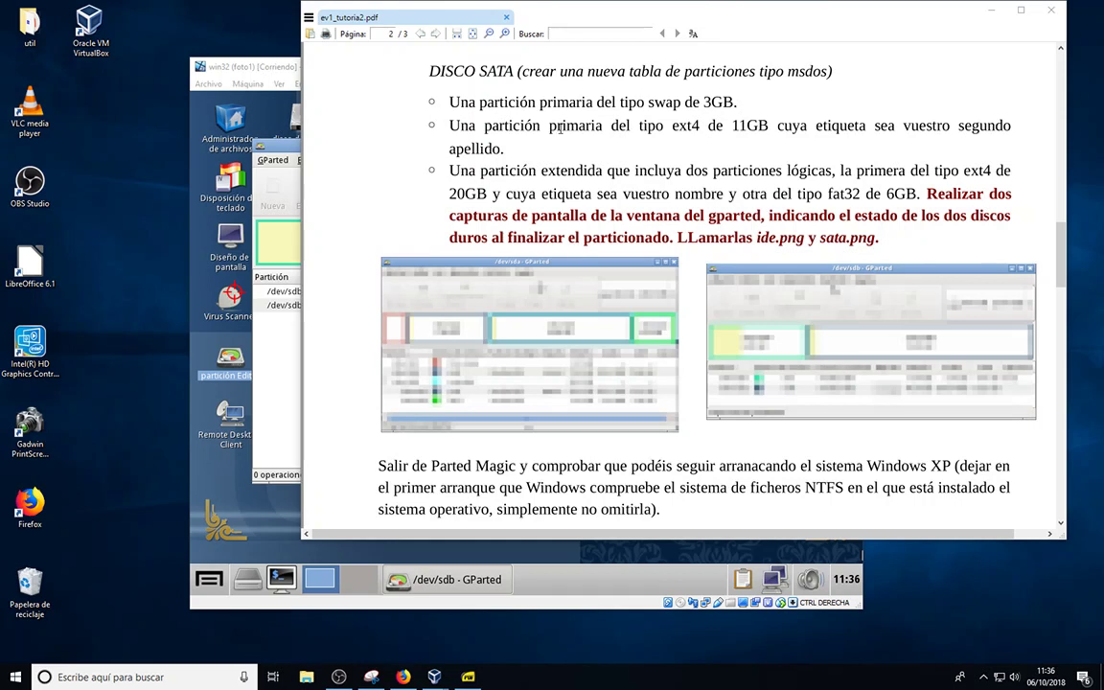
# Bring the virtual machine forward, open Parted Magic Mount and mount the 6G ntfs partition /dev/sdb1
pyautogui.click(282, 363)
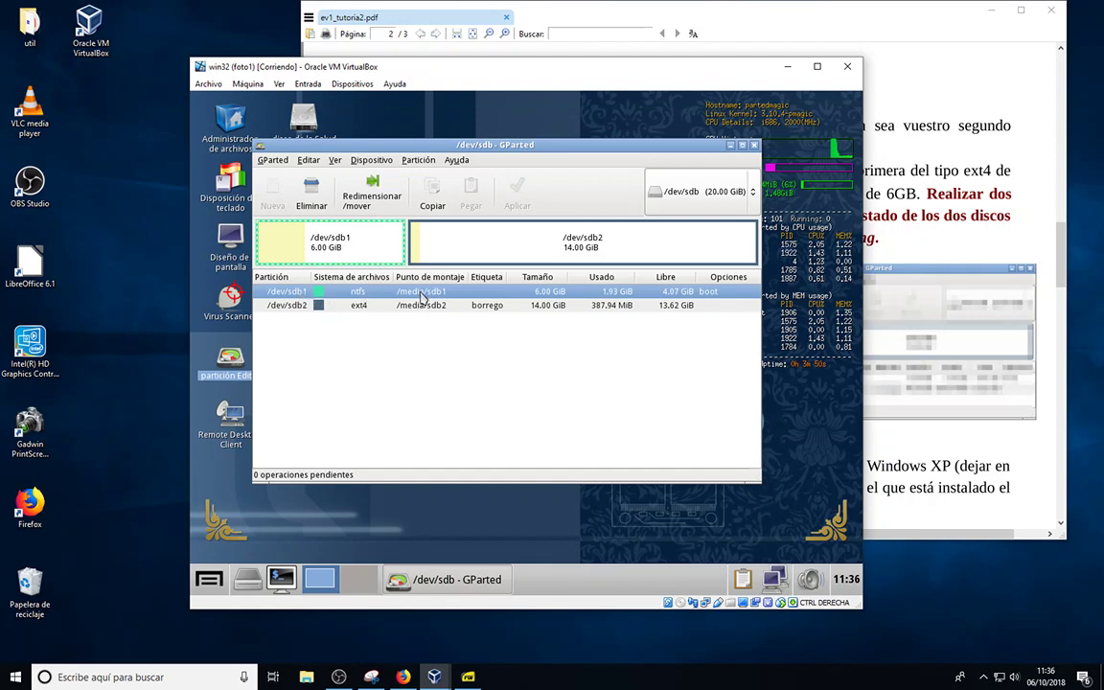
pyautogui.click(247, 583)
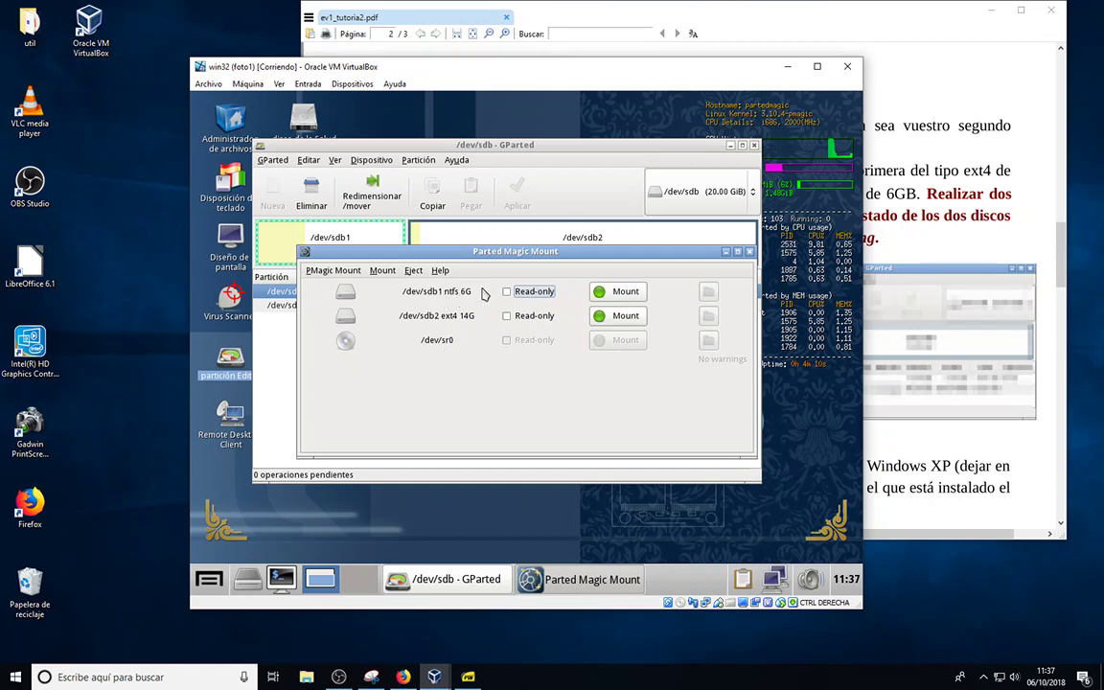
pyautogui.moveTo(417, 304)
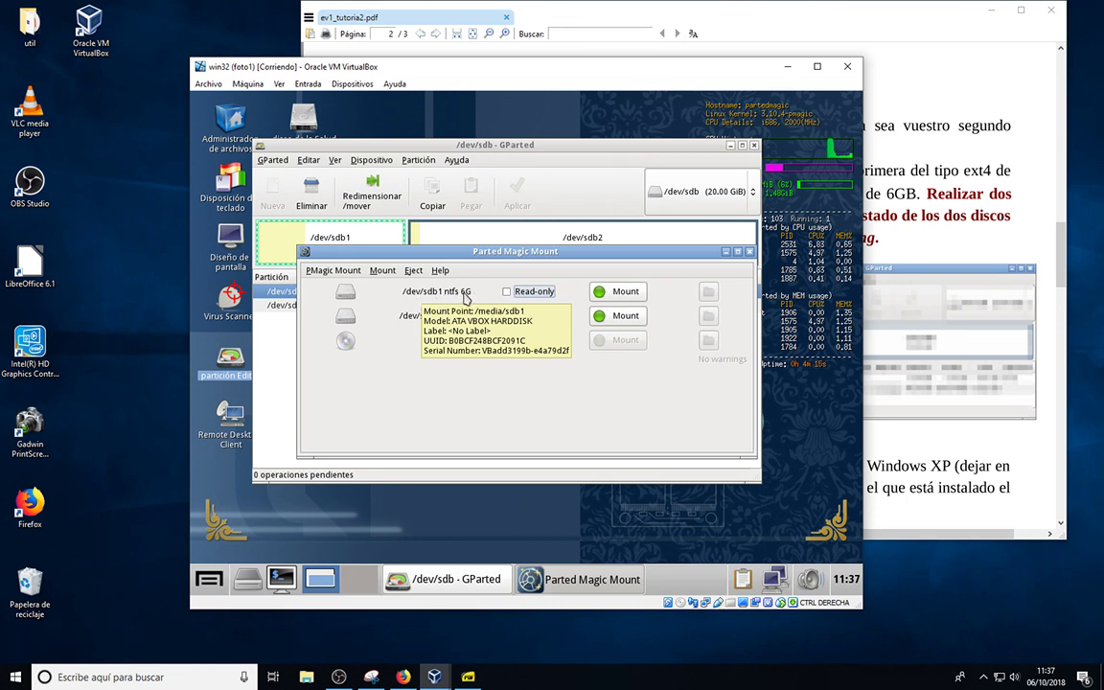
pyautogui.click(621, 298)
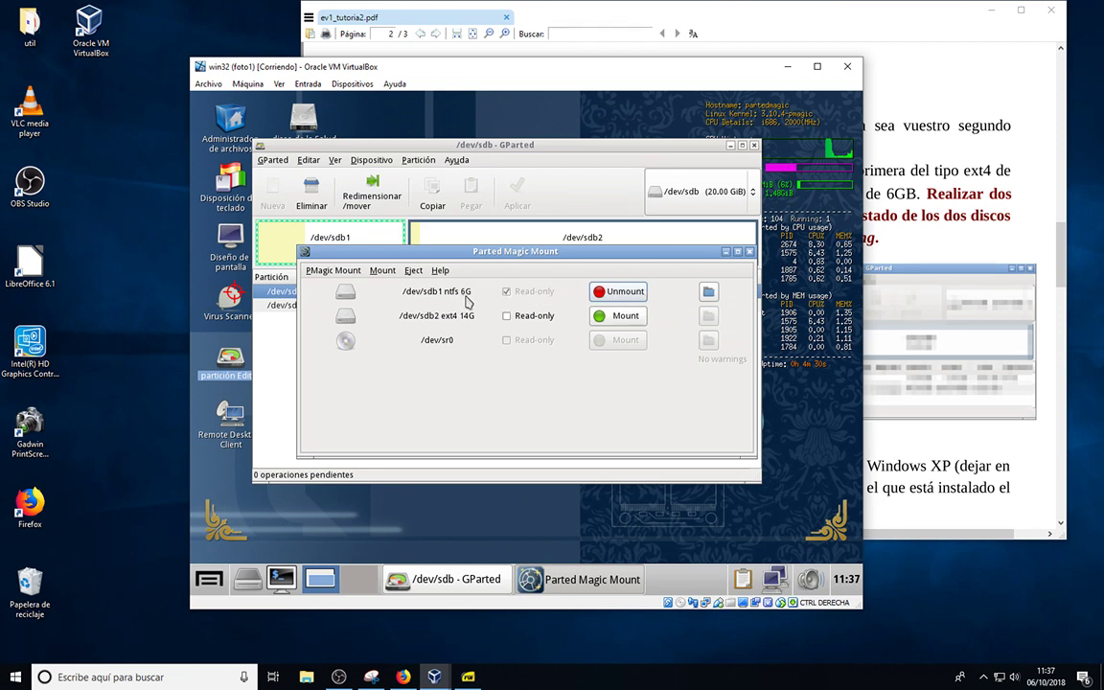
# Browse the files of the mounted /dev/sdb1 partition and open its WINDOWS folder
pyautogui.click(709, 293)
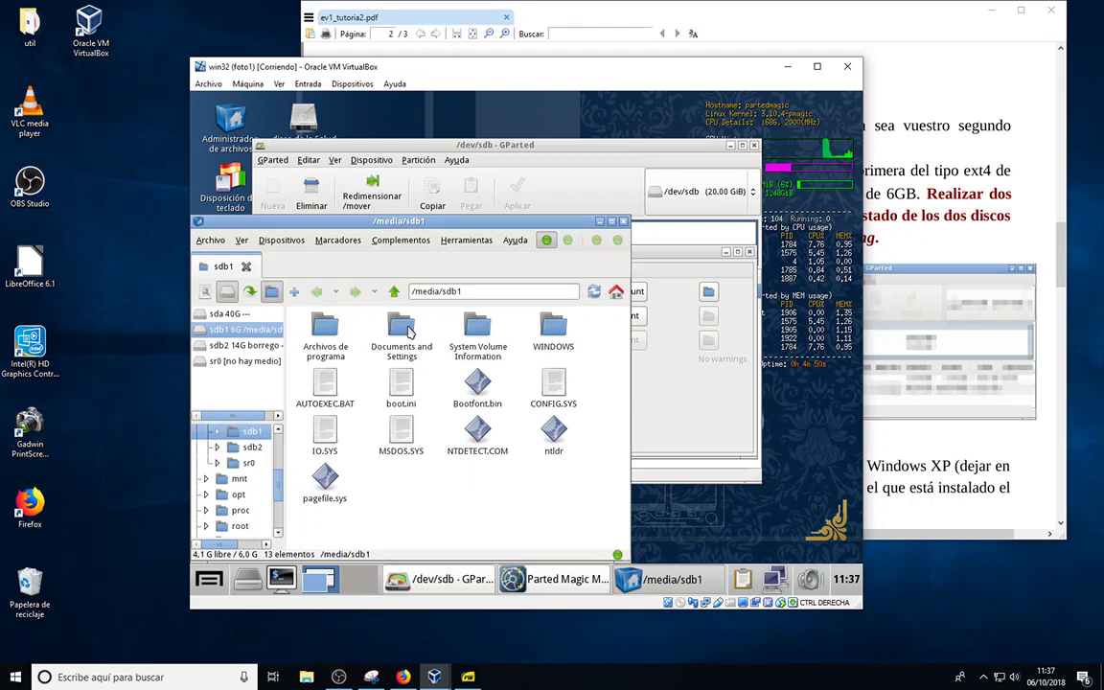
pyautogui.click(556, 330)
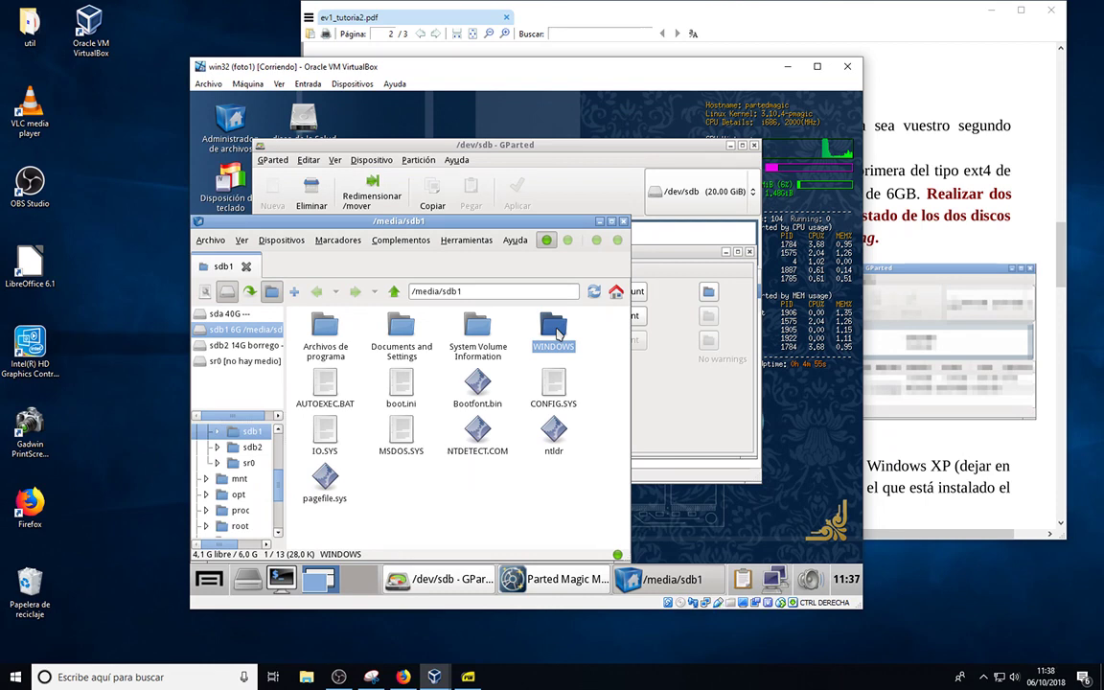
pyautogui.doubleClick(556, 331)
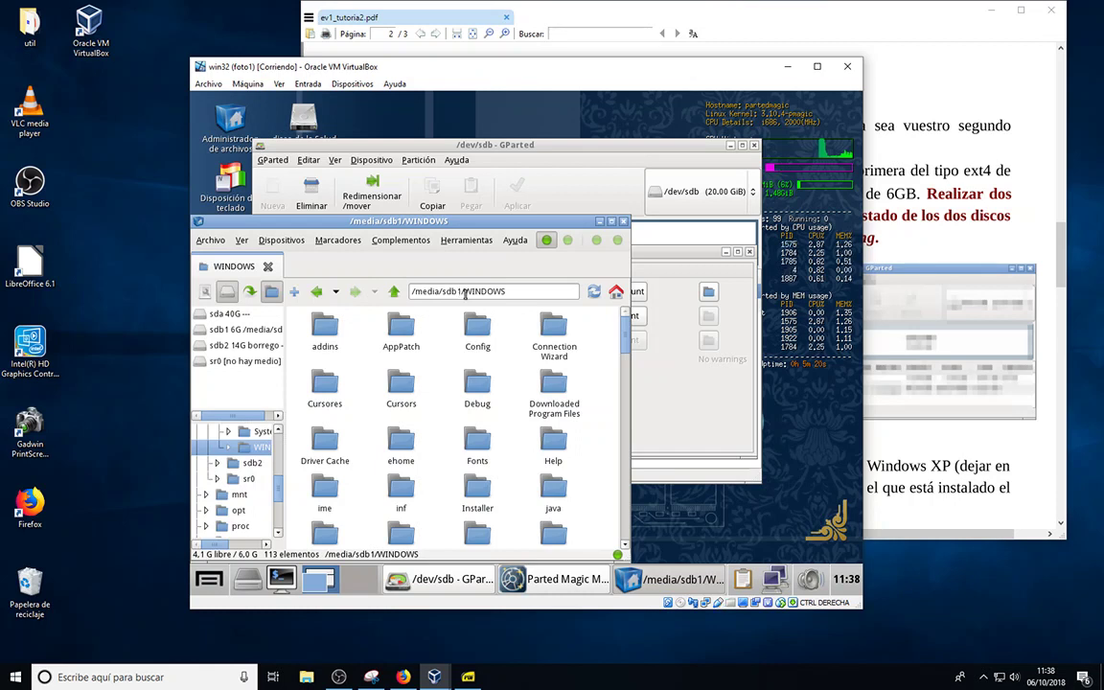
# Go up to the root of the file system, open the dev folder and find the sdb1 device file
pyautogui.click(394, 292)
pyautogui.click(394, 292)
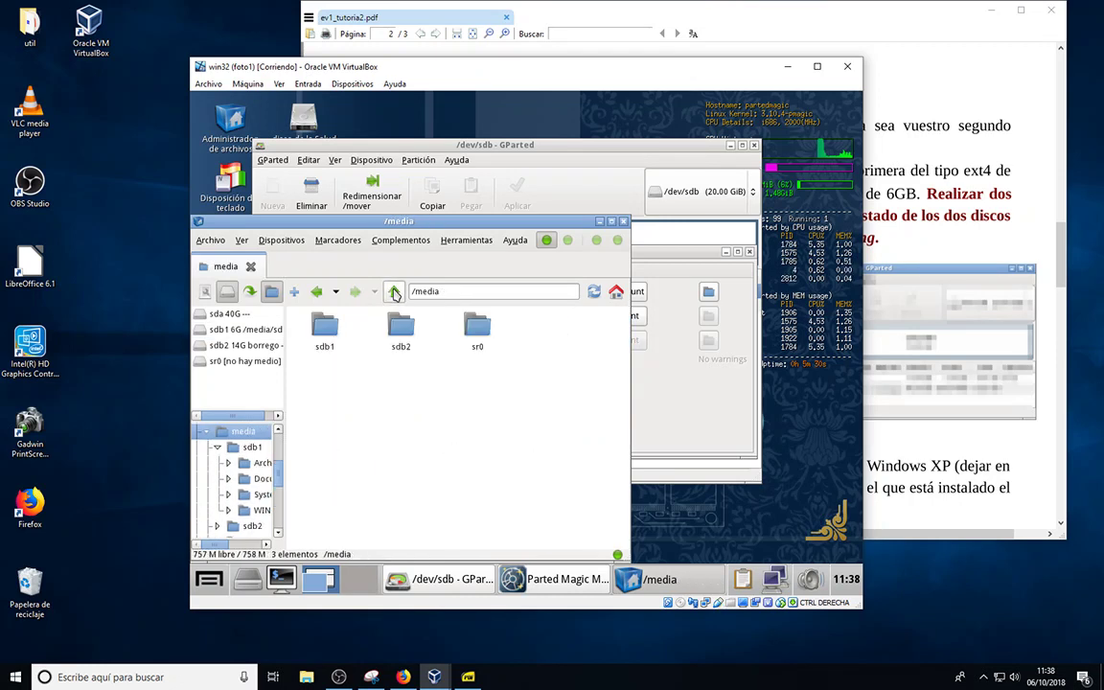
pyautogui.click(394, 292)
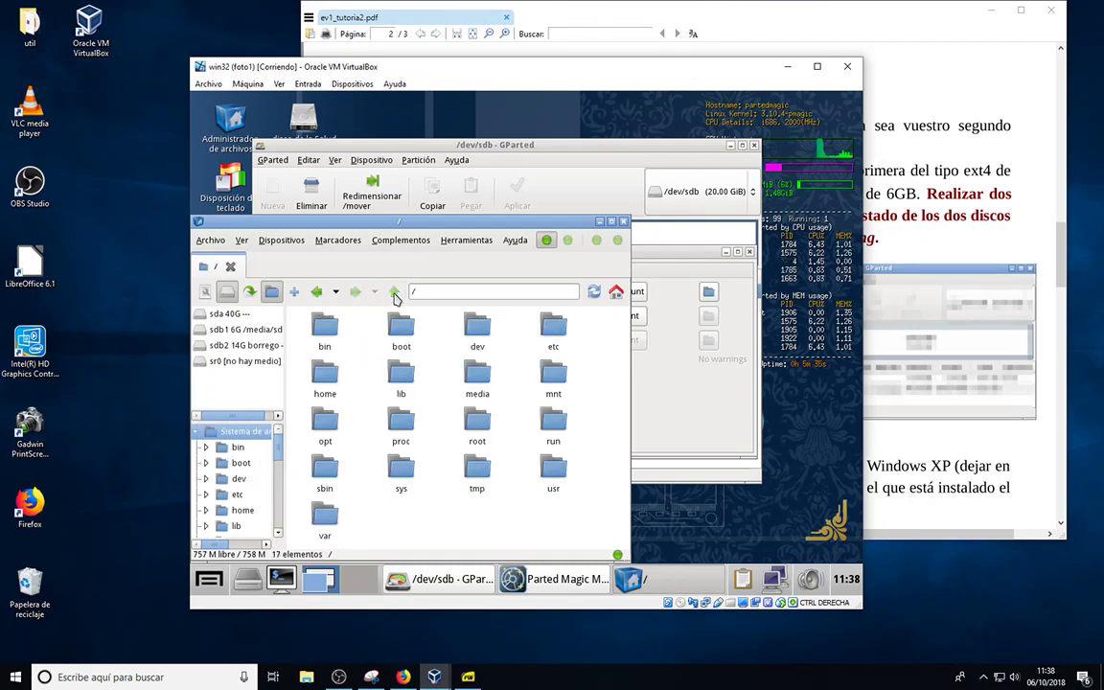
pyautogui.click(484, 329)
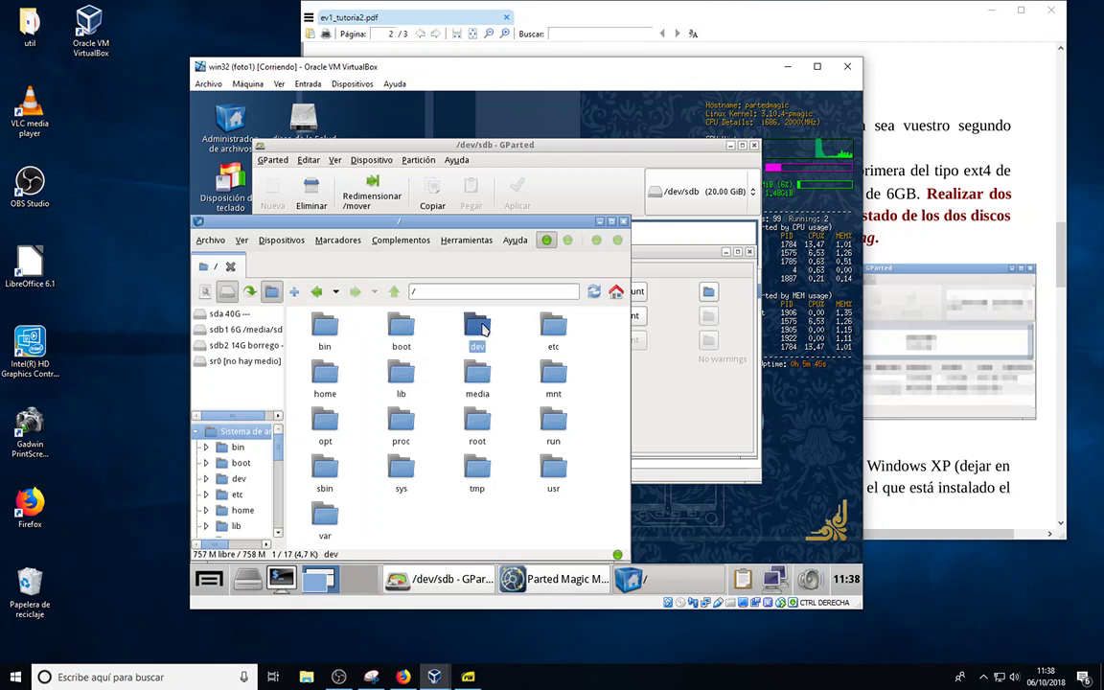
pyautogui.doubleClick(480, 333)
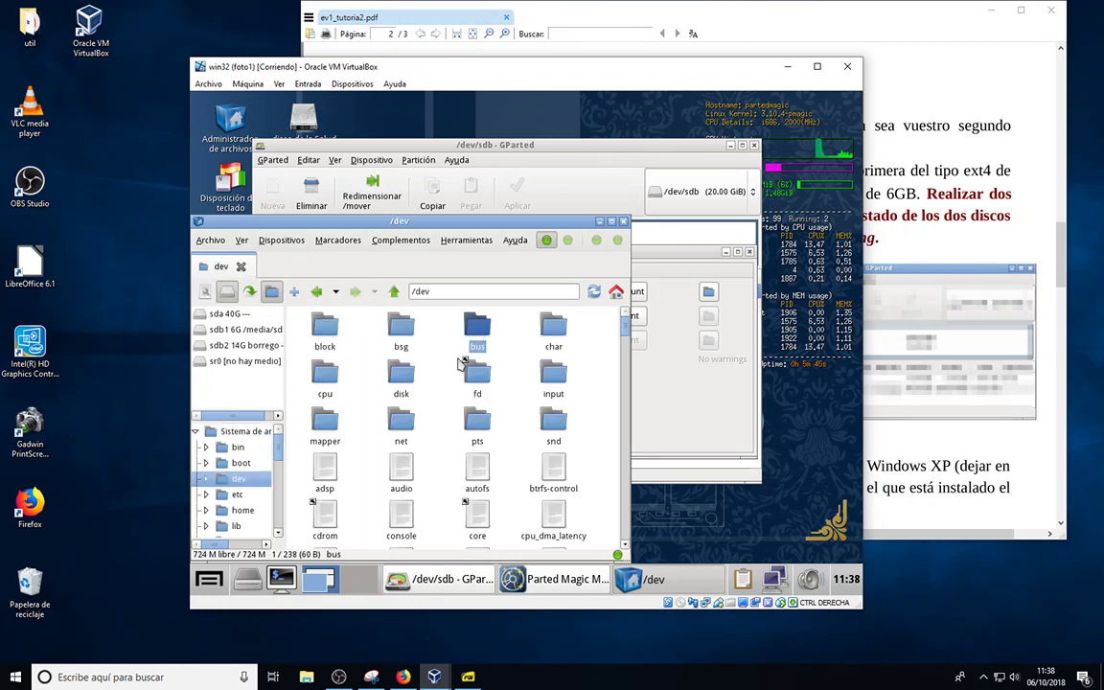
pyautogui.scroll(-1, 433, 448)
pyautogui.scroll(-3, 433, 447)
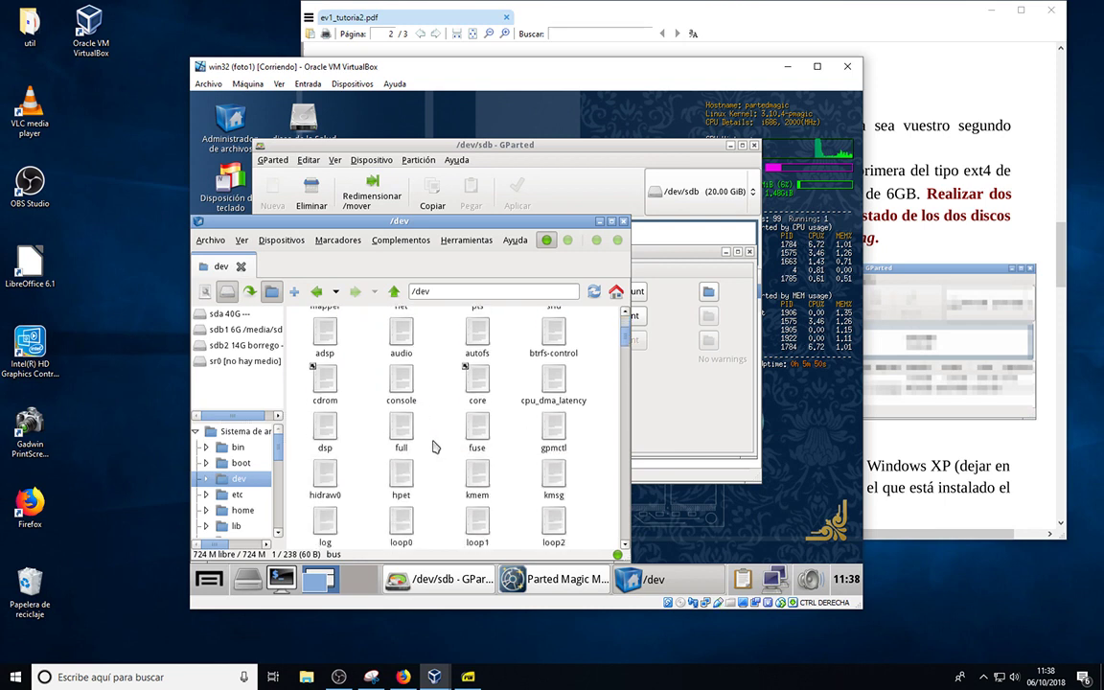
pyautogui.scroll(-2, 433, 448)
pyautogui.scroll(-8, 434, 447)
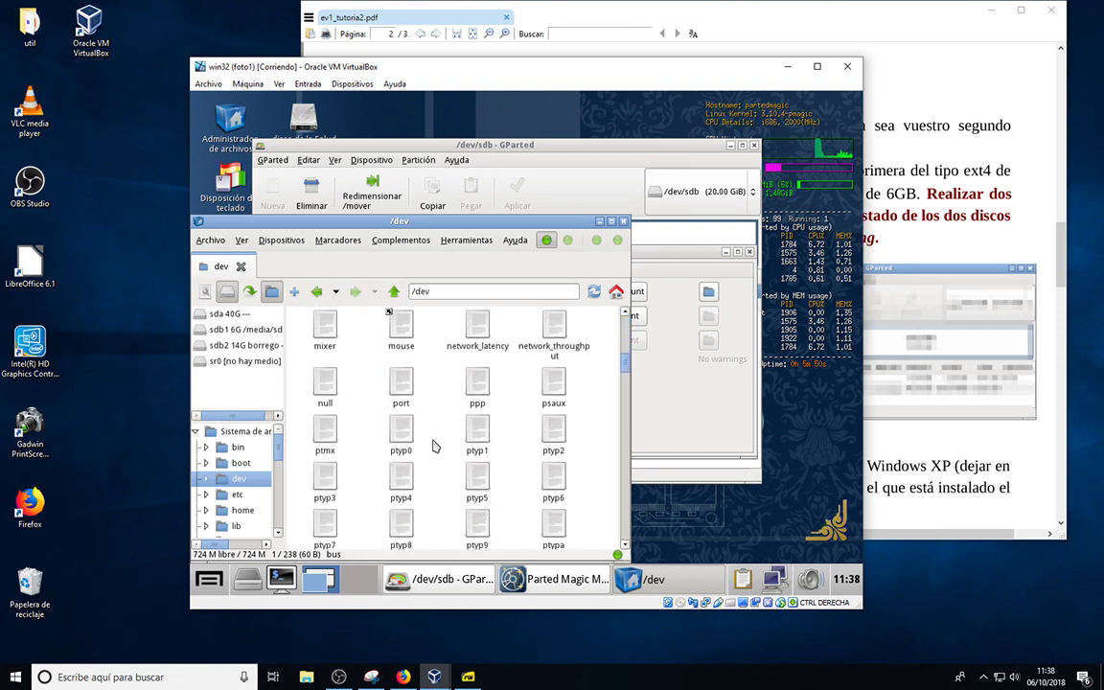
pyautogui.scroll(-10, 434, 447)
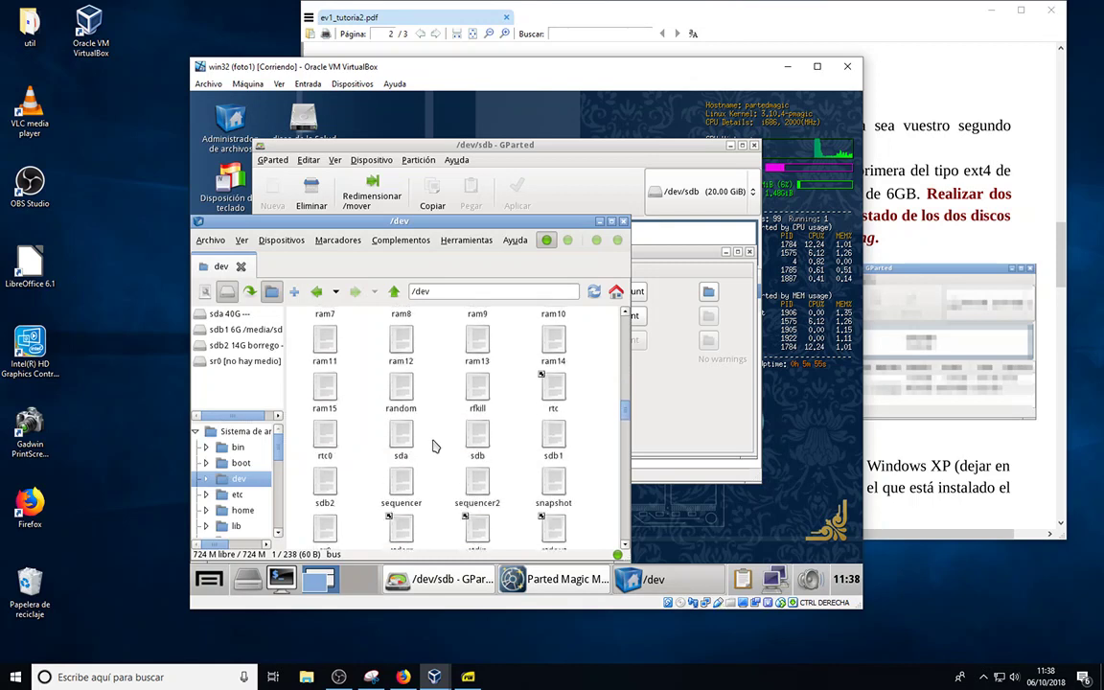
# View the file properties of sdb1 in /dev, including its information page, and close them without changes
pyautogui.click(554, 439)
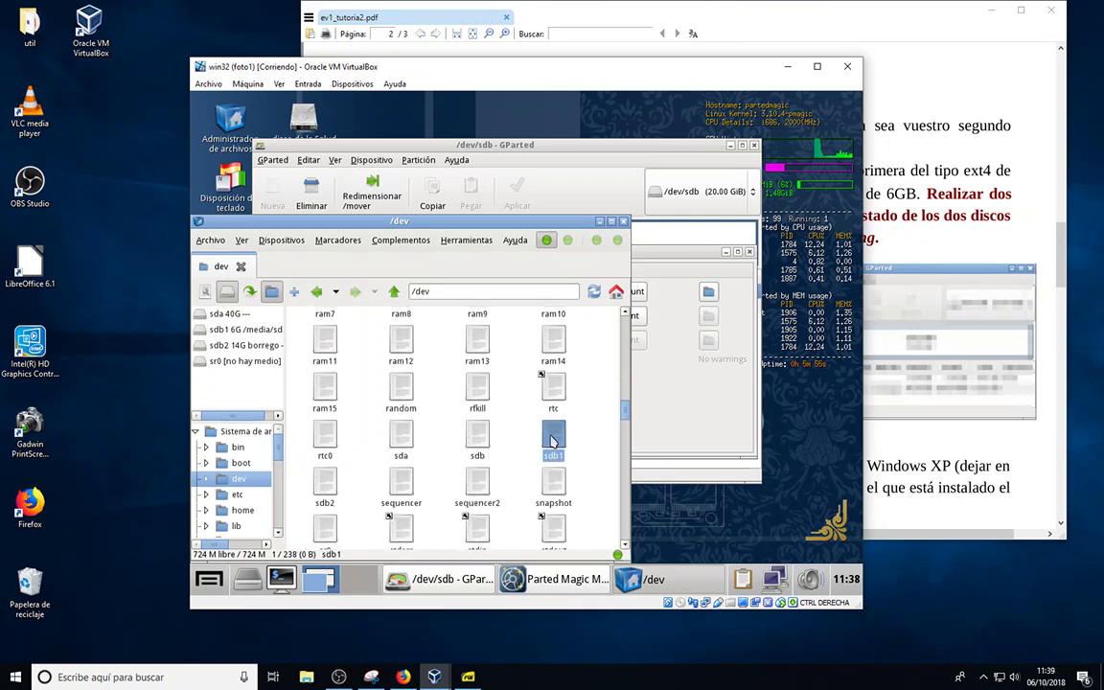
pyautogui.rightClick(554, 439)
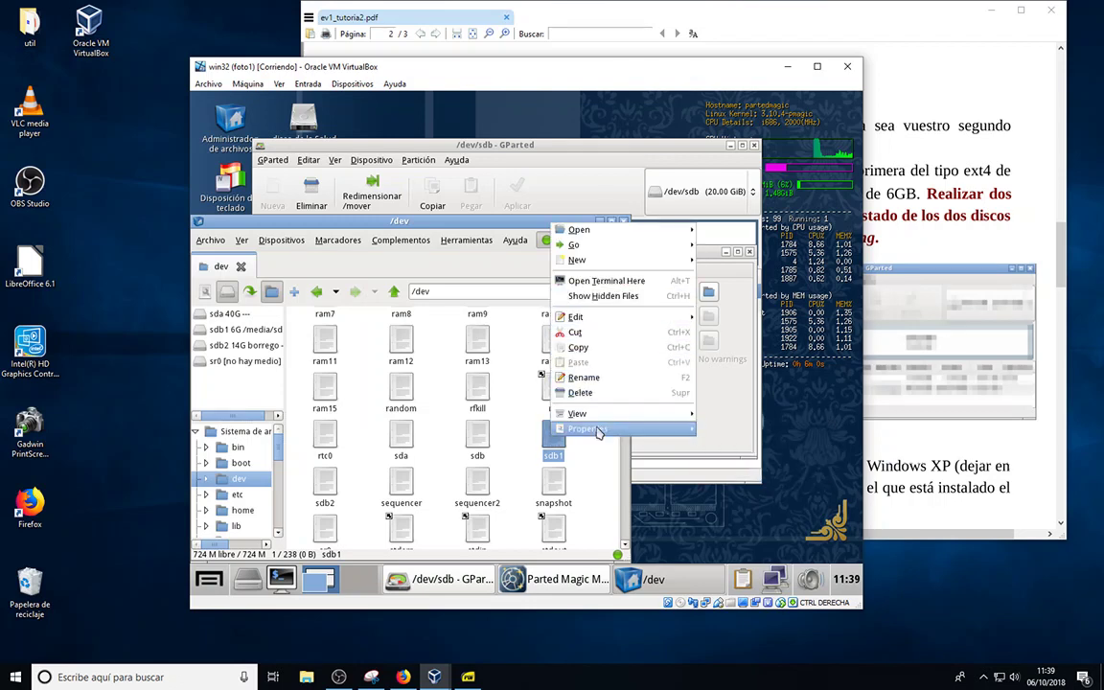
pyautogui.moveTo(599, 429)
pyautogui.click(738, 430)
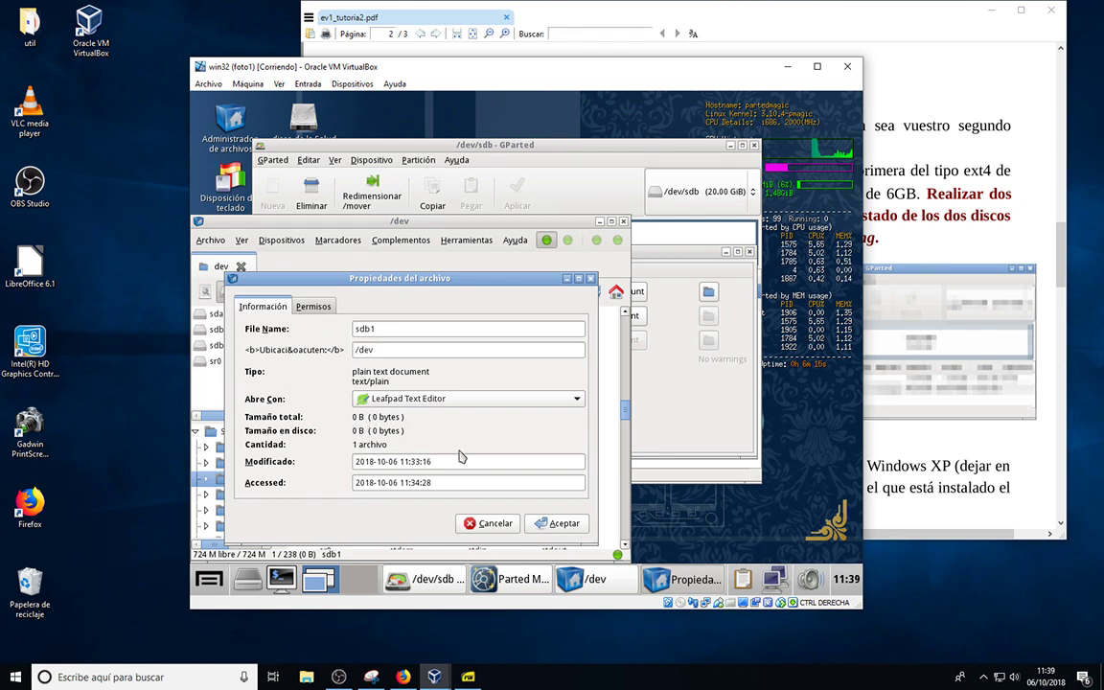
pyautogui.click(494, 524)
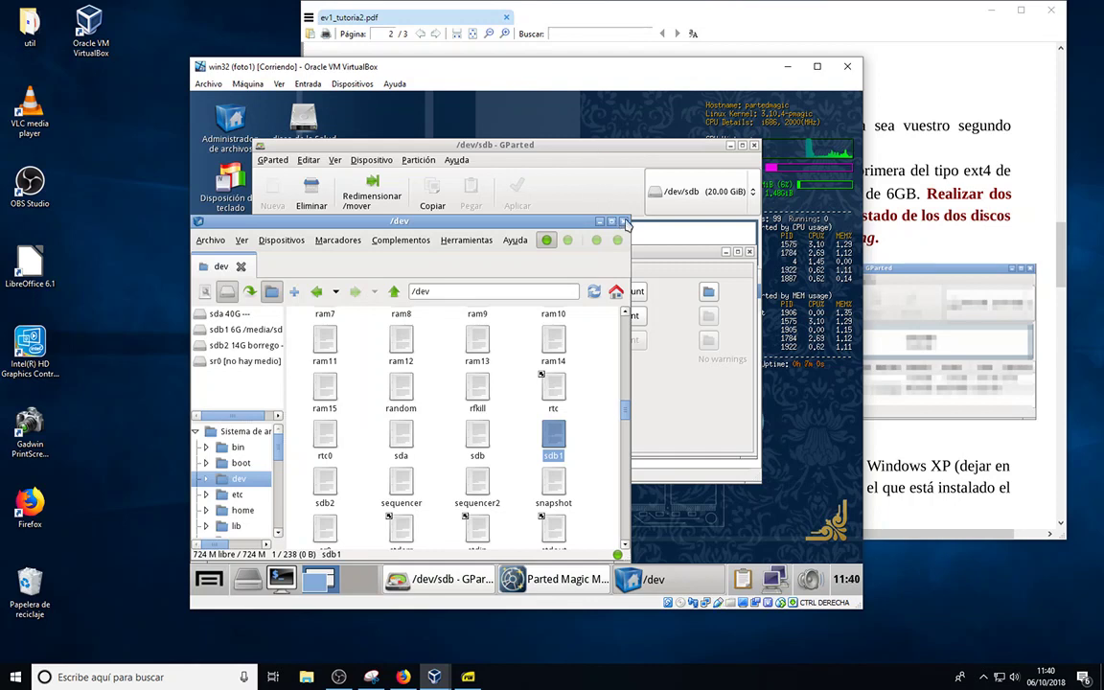
# Close the file manager, unmount /dev/sdb1 and close Parted Magic Mount
pyautogui.click(626, 223)
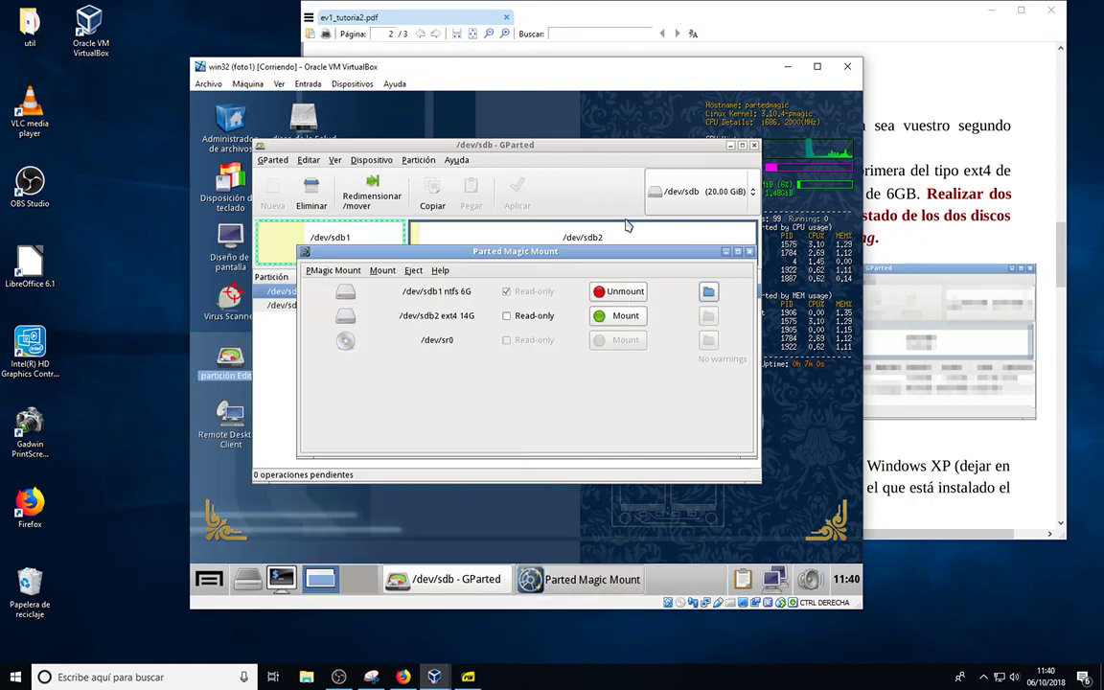
pyautogui.click(623, 291)
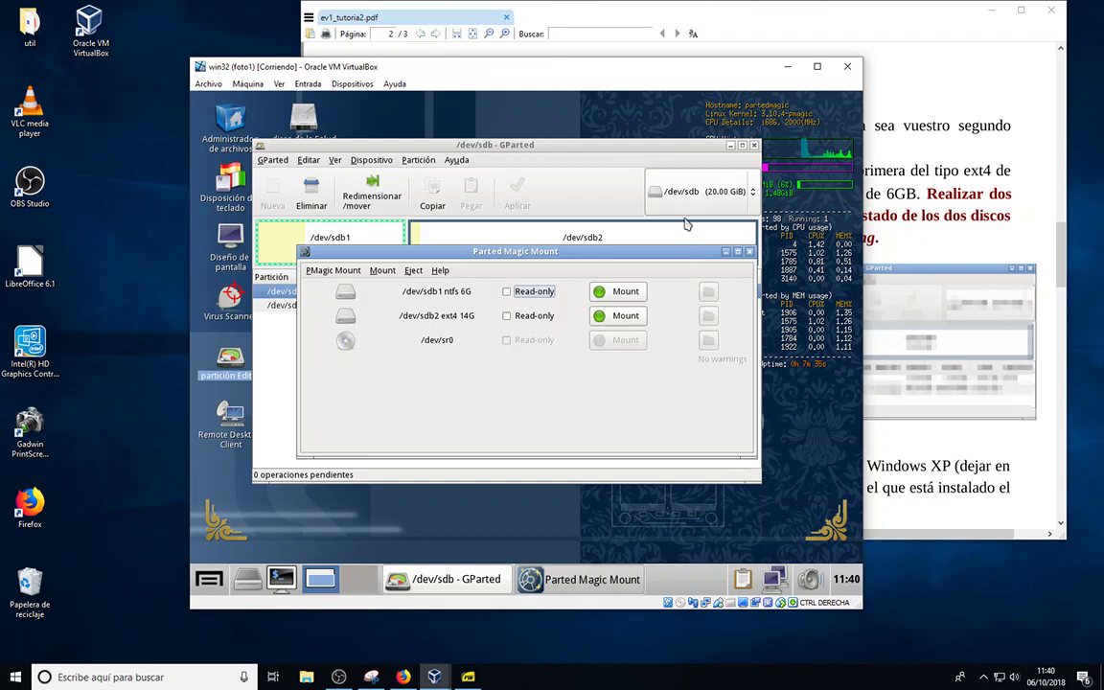
pyautogui.click(750, 253)
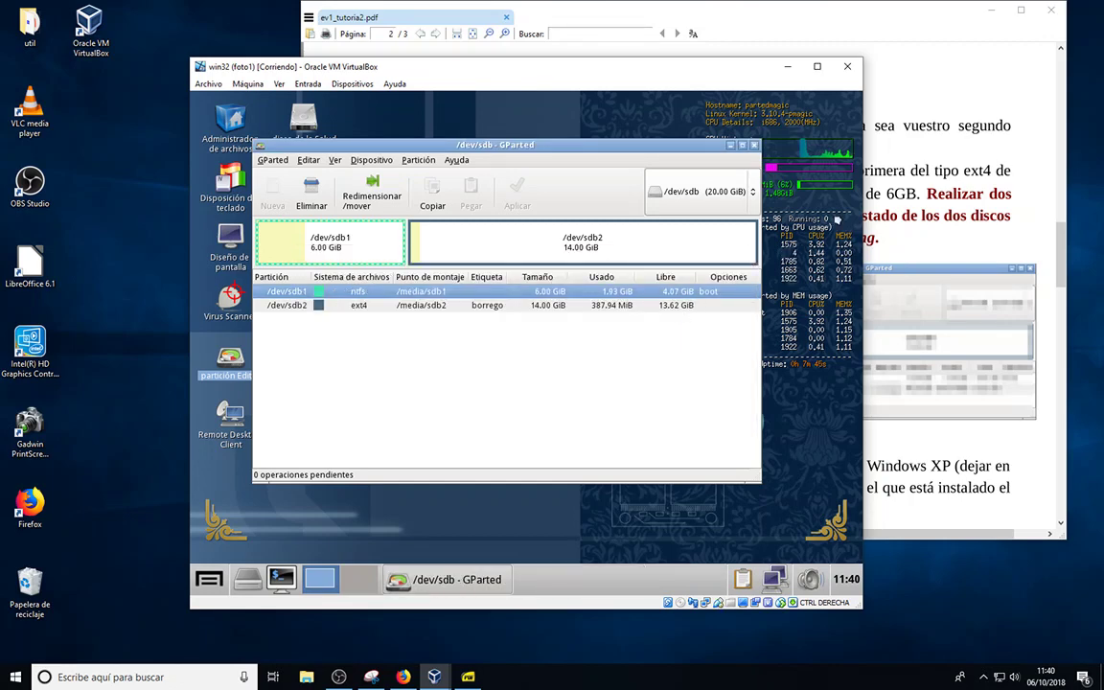
# Check the SATA disk instructions in the PDF and switch GParted to the 40 GiB disk /dev/sda
pyautogui.click(822, 84)
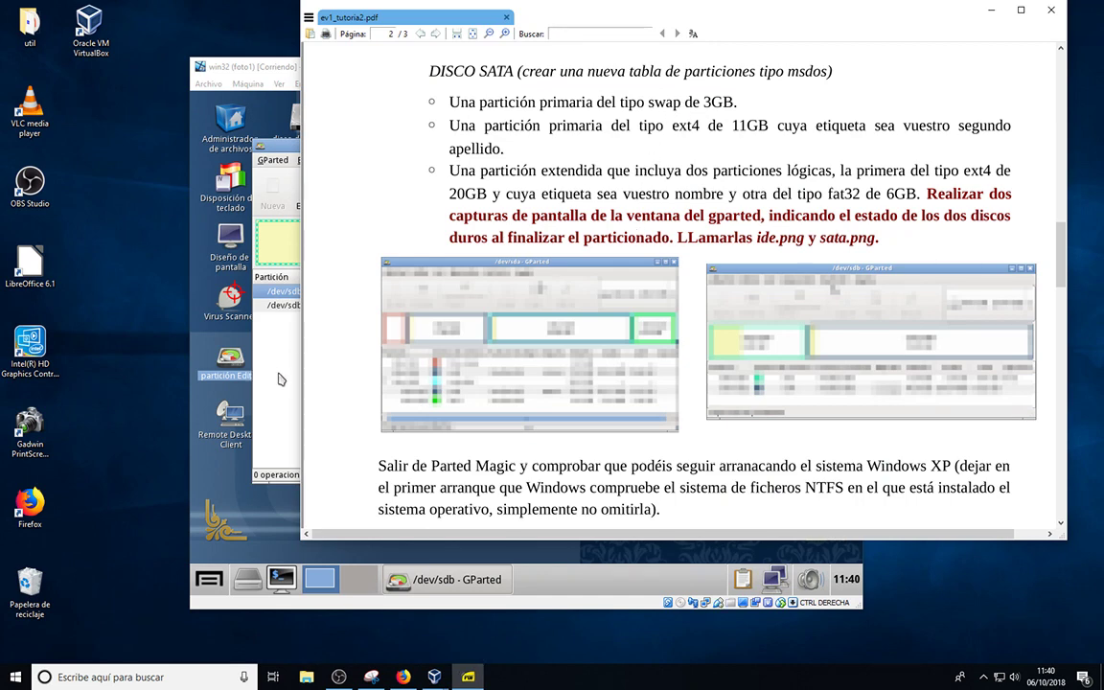
pyautogui.click(257, 375)
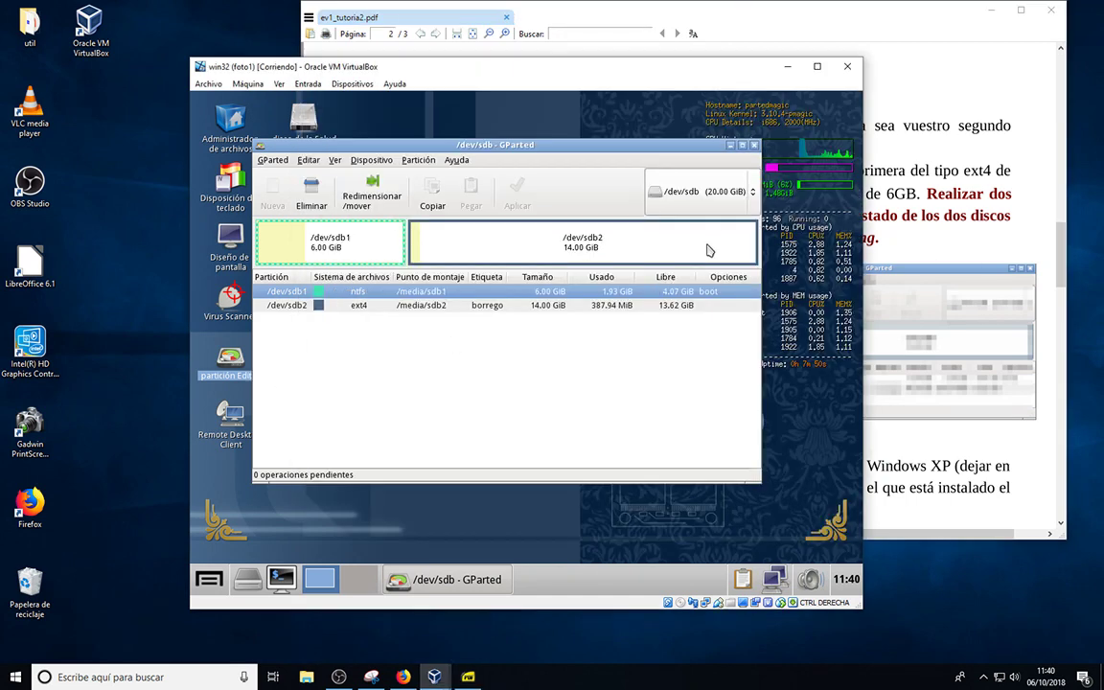
pyautogui.click(753, 193)
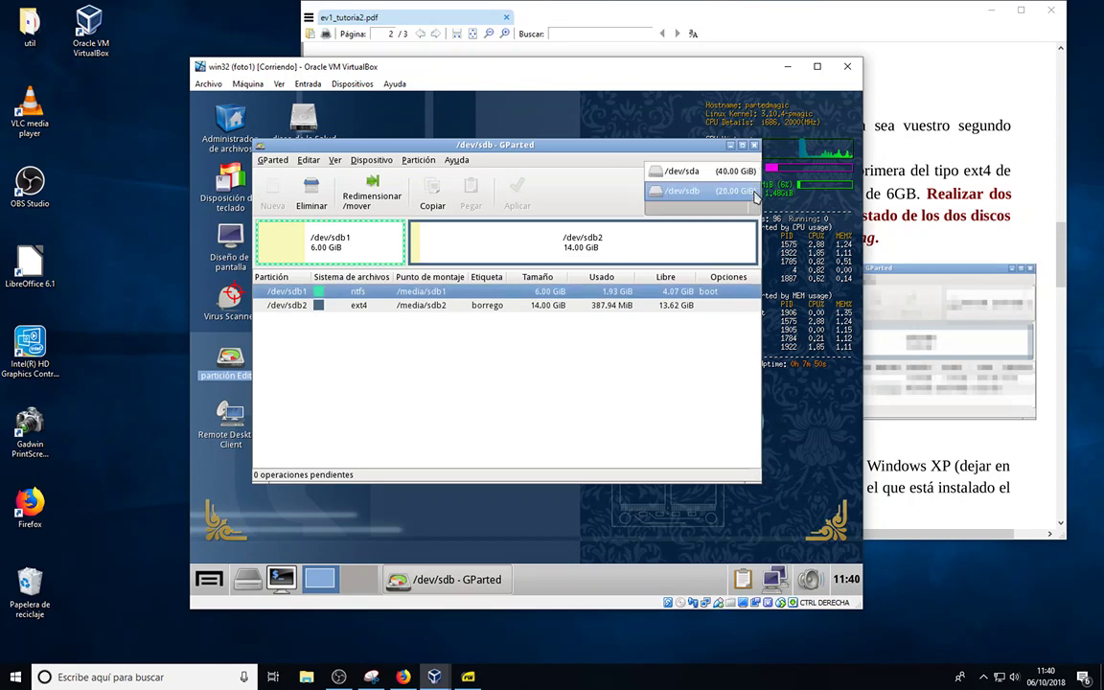
pyautogui.click(746, 175)
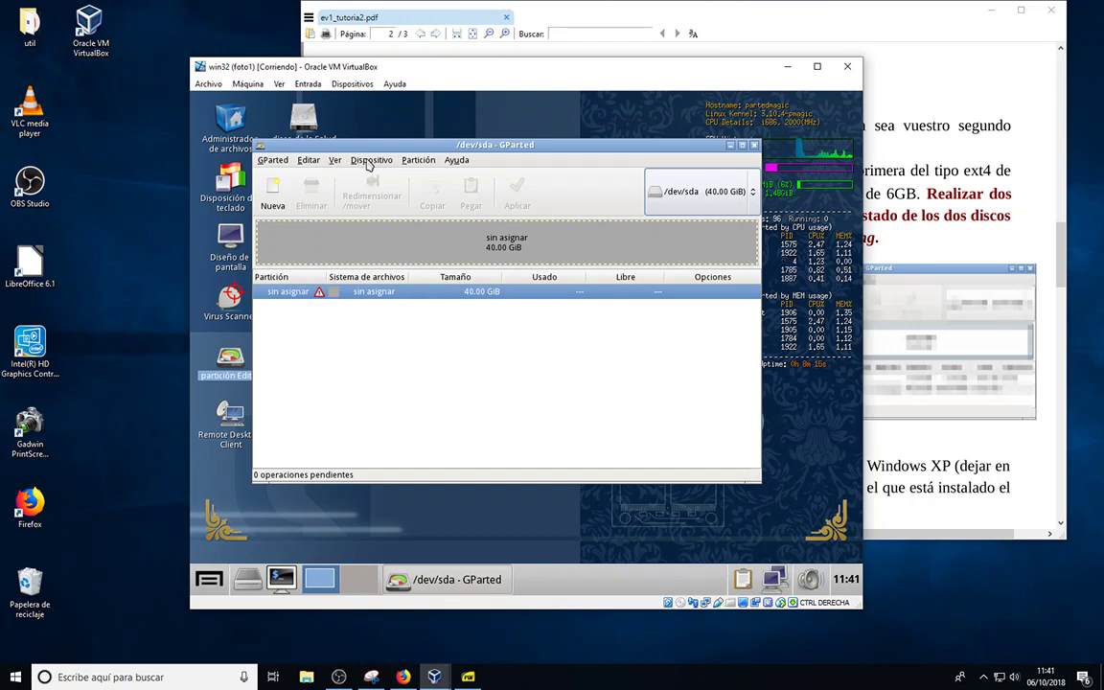
# Try to create a new partition in the unallocated space of /dev/sda
pyautogui.rightClick(386, 253)
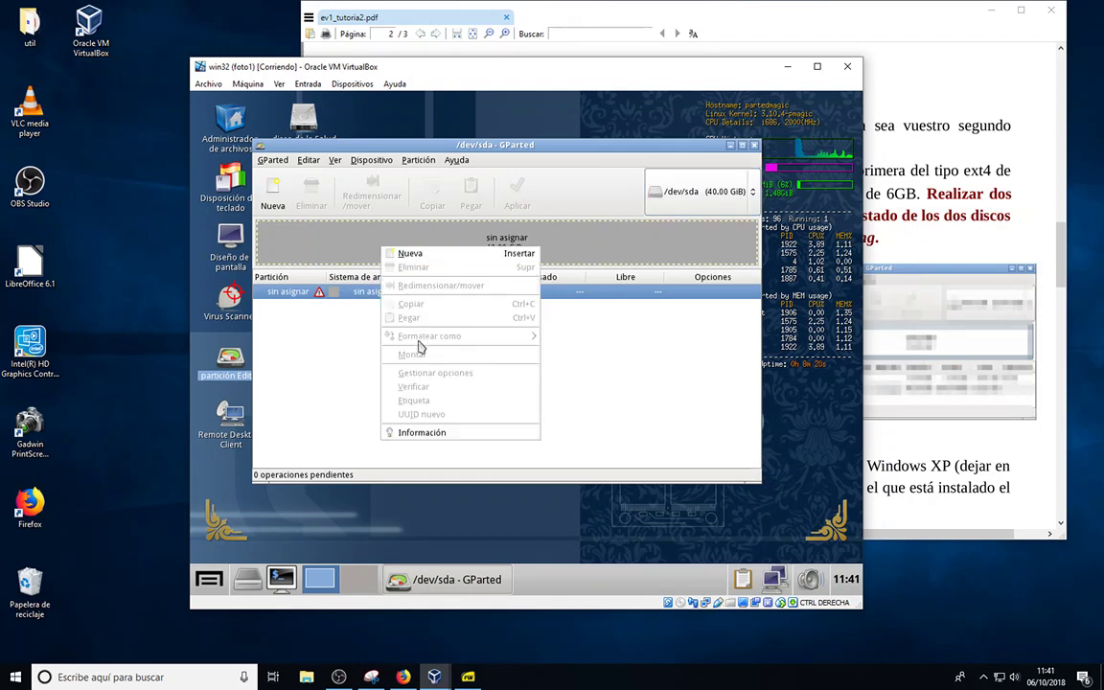
pyautogui.click(404, 253)
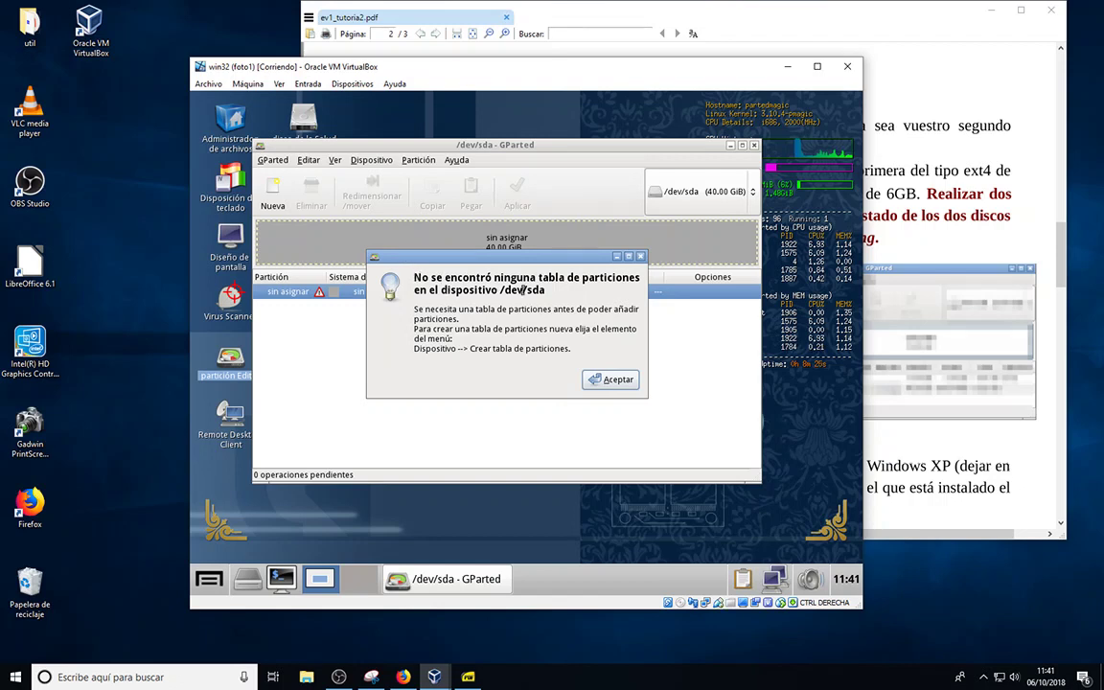
pyautogui.click(609, 381)
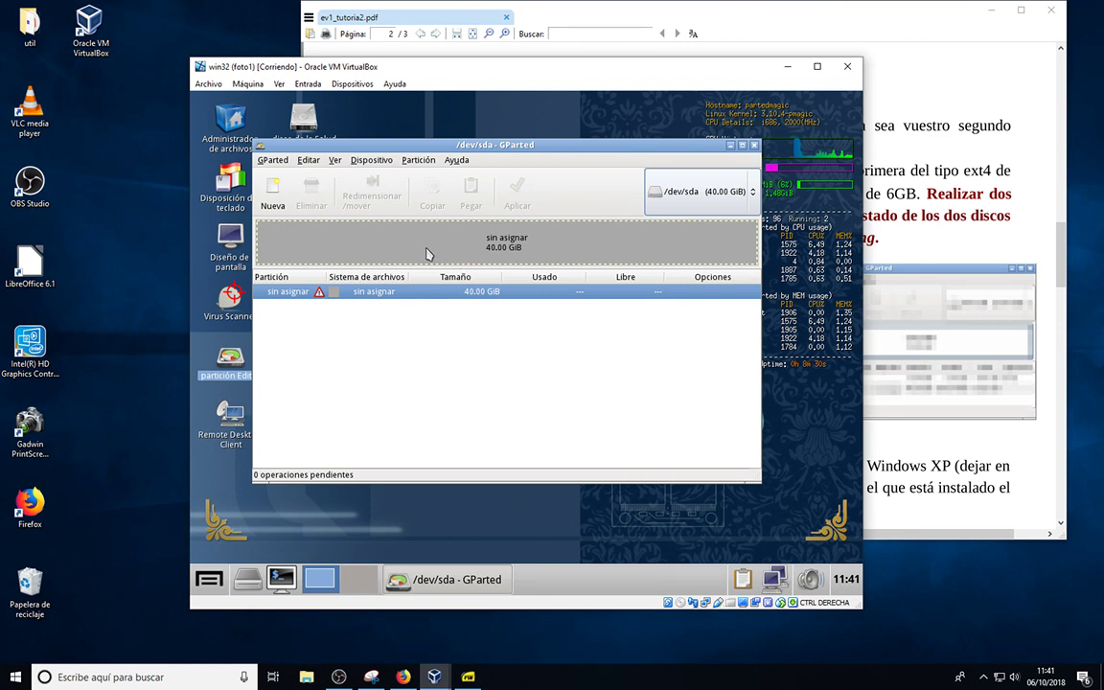
# Create a new partition table of type msdos on /dev/sda and apply it
pyautogui.click(372, 162)
pyautogui.click(349, 171)
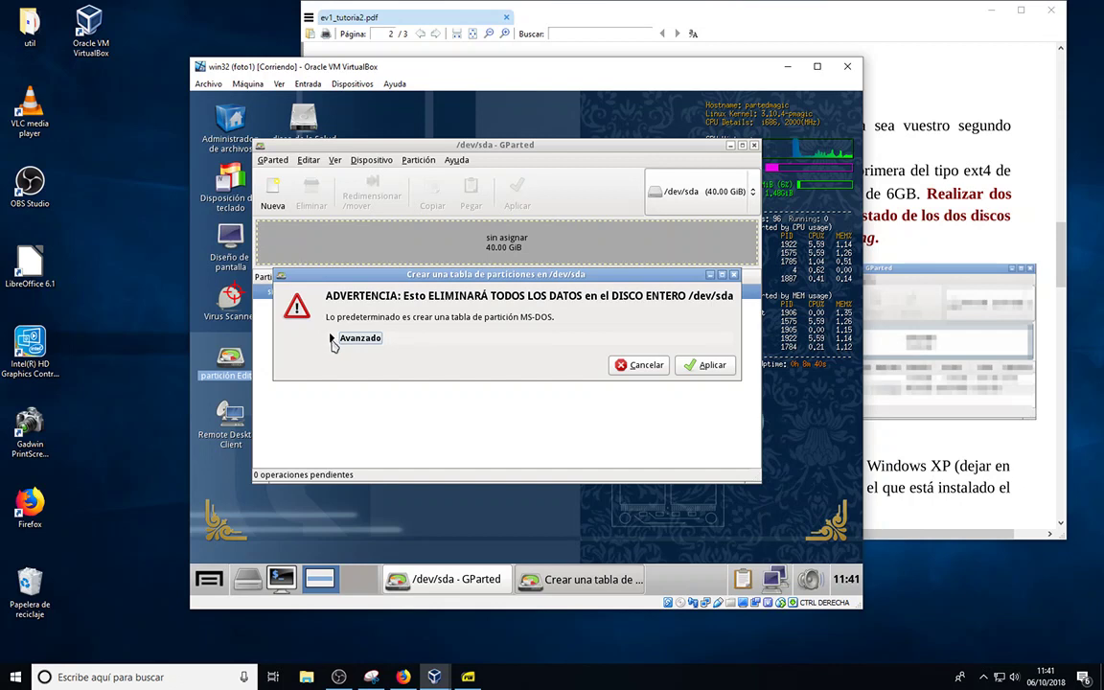
pyautogui.click(336, 341)
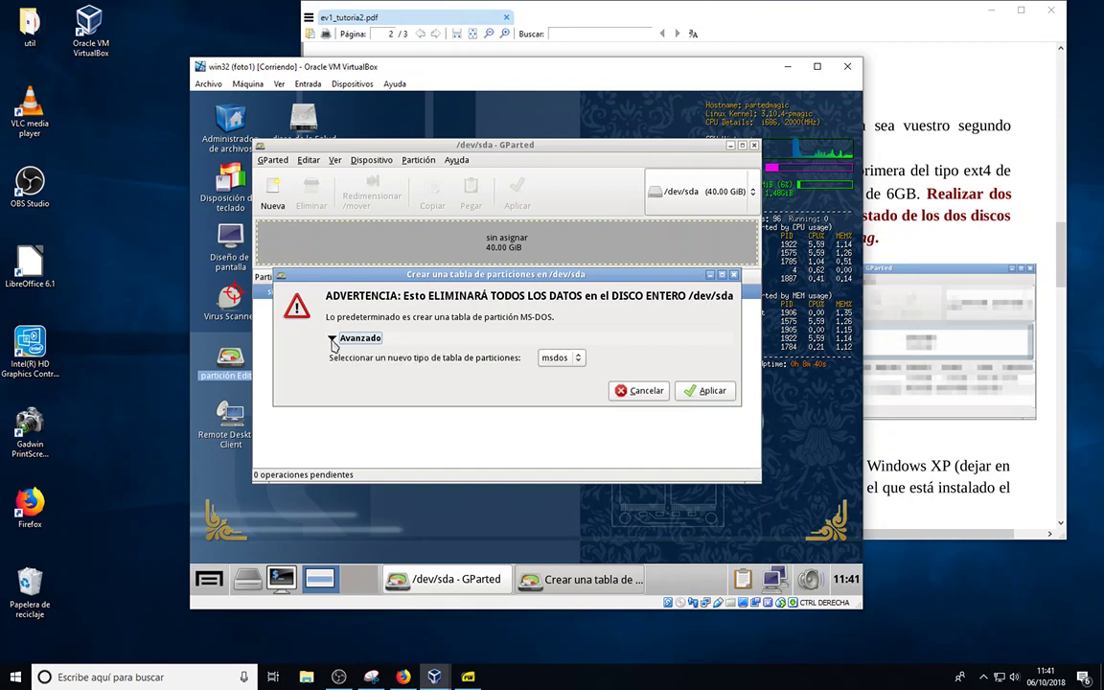
pyautogui.click(578, 358)
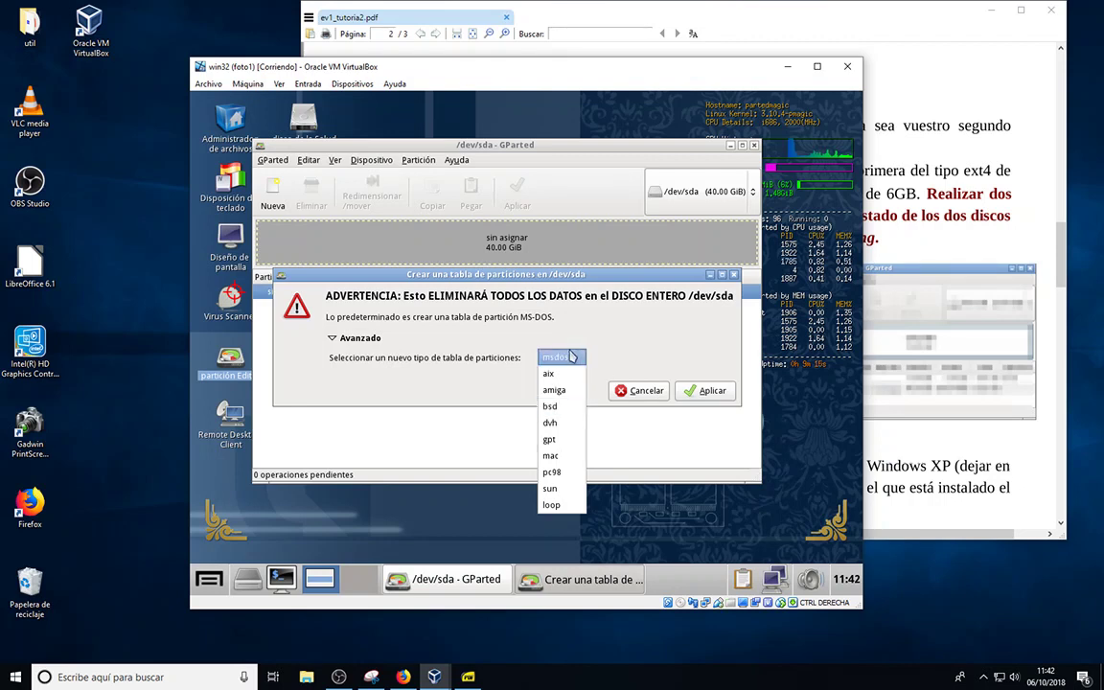
pyautogui.click(563, 359)
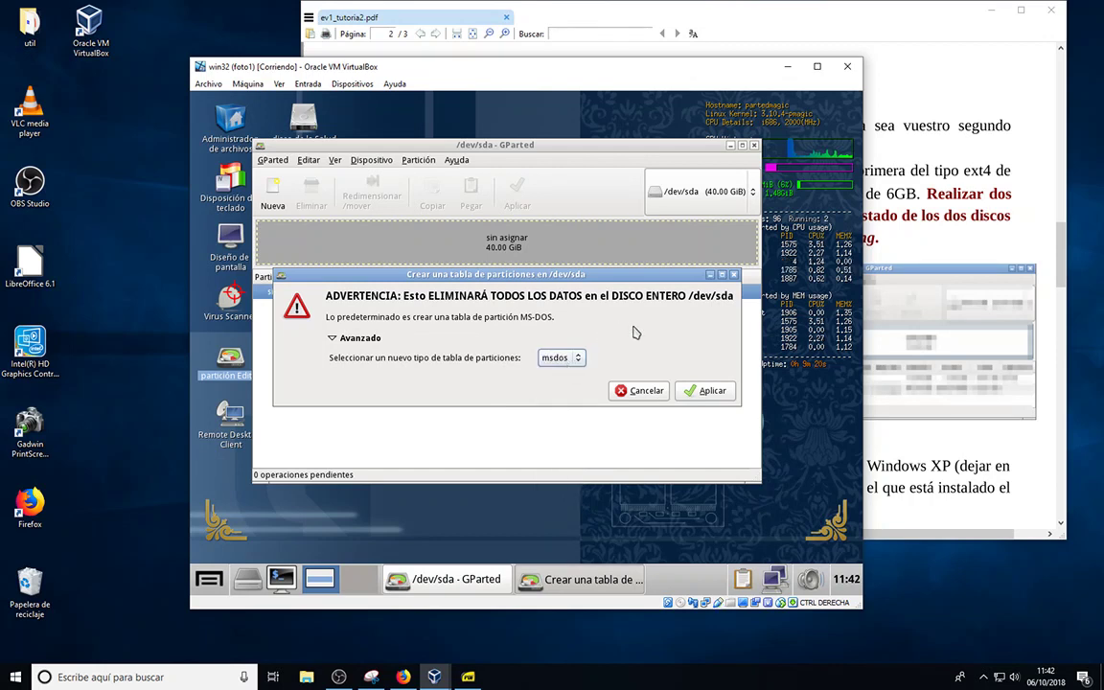
pyautogui.click(698, 394)
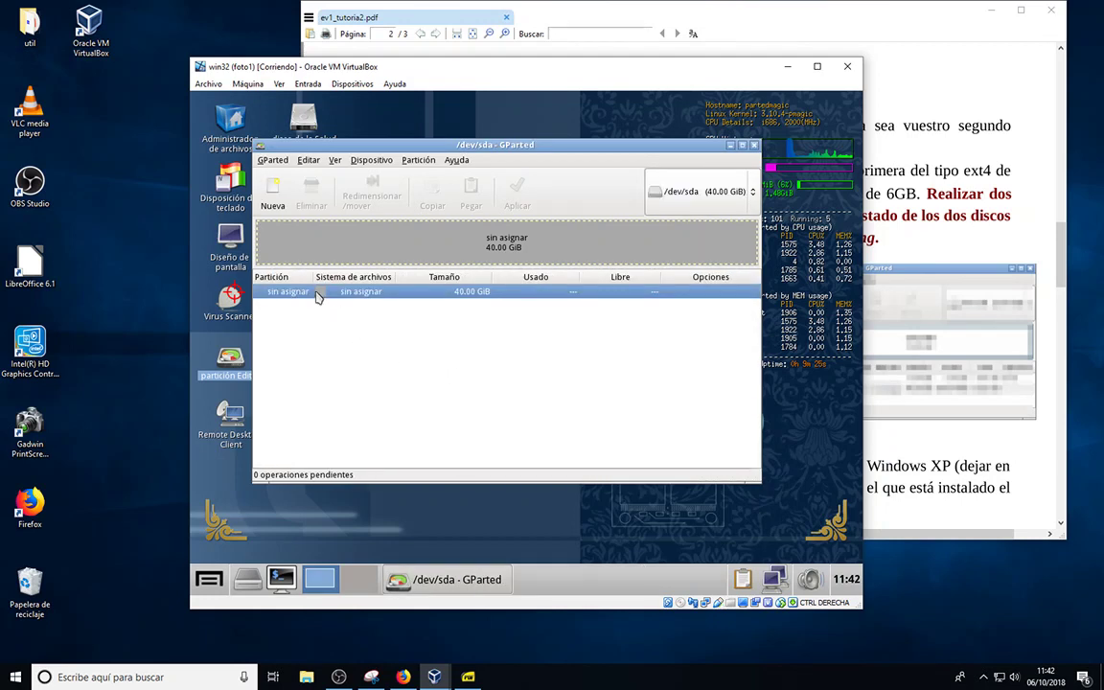
# Start a new primary partition in the unallocated space of /dev/sda, checking the PDF instructions, and choose linux-swap as its file system
pyautogui.rightClick(359, 241)
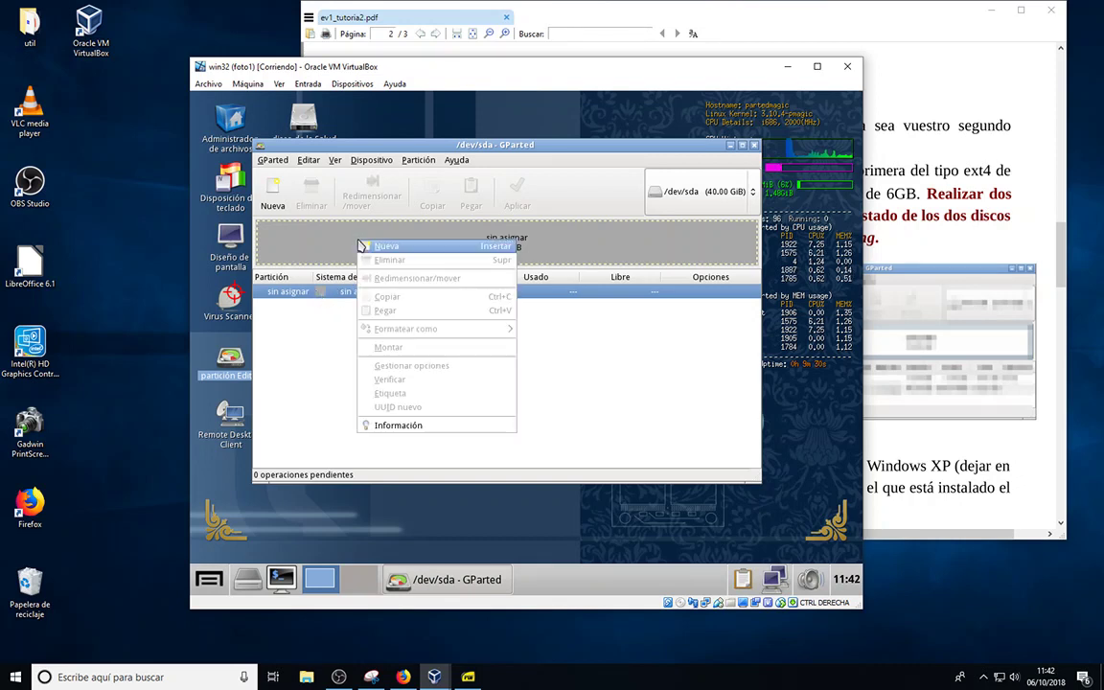
pyautogui.click(410, 247)
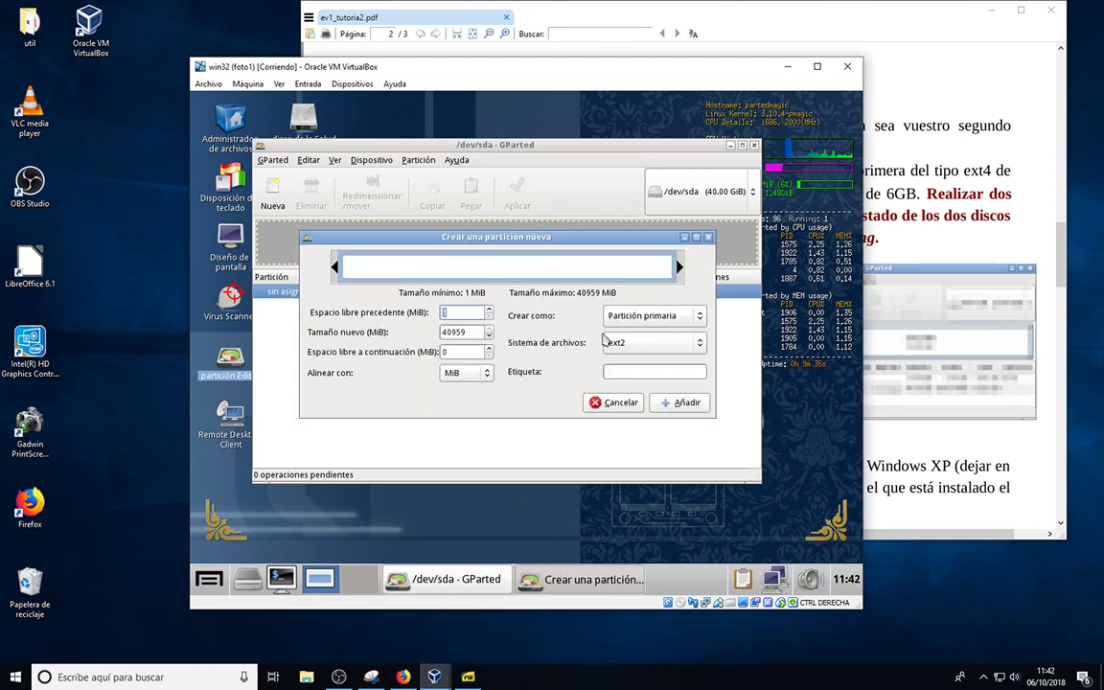
pyautogui.click(908, 247)
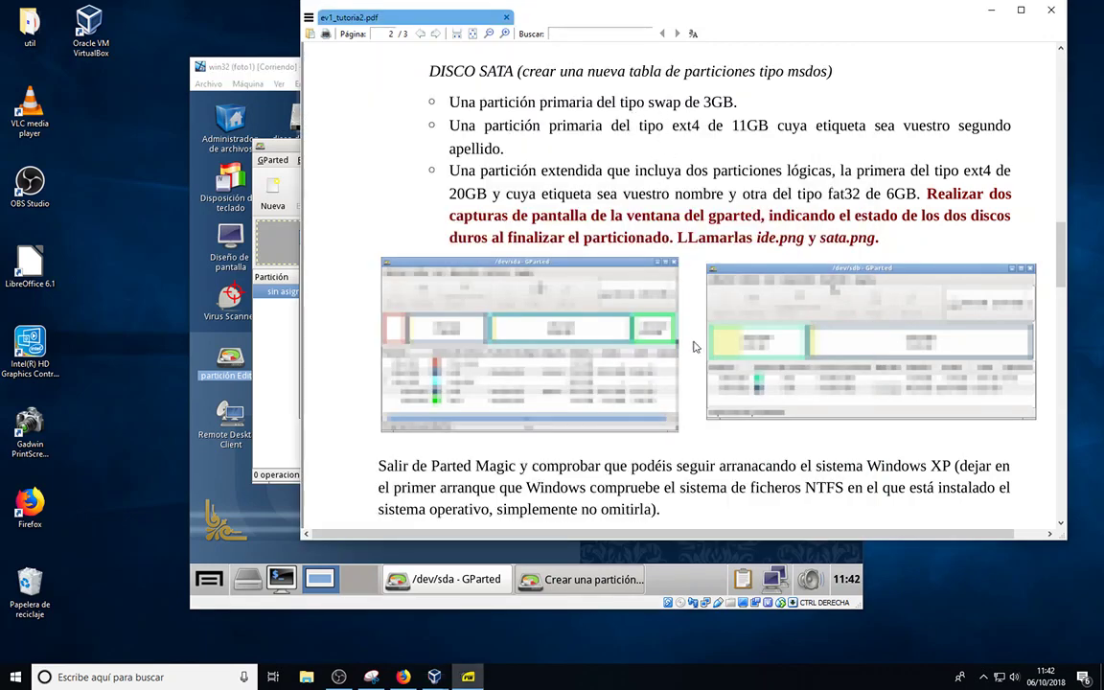
pyautogui.click(288, 493)
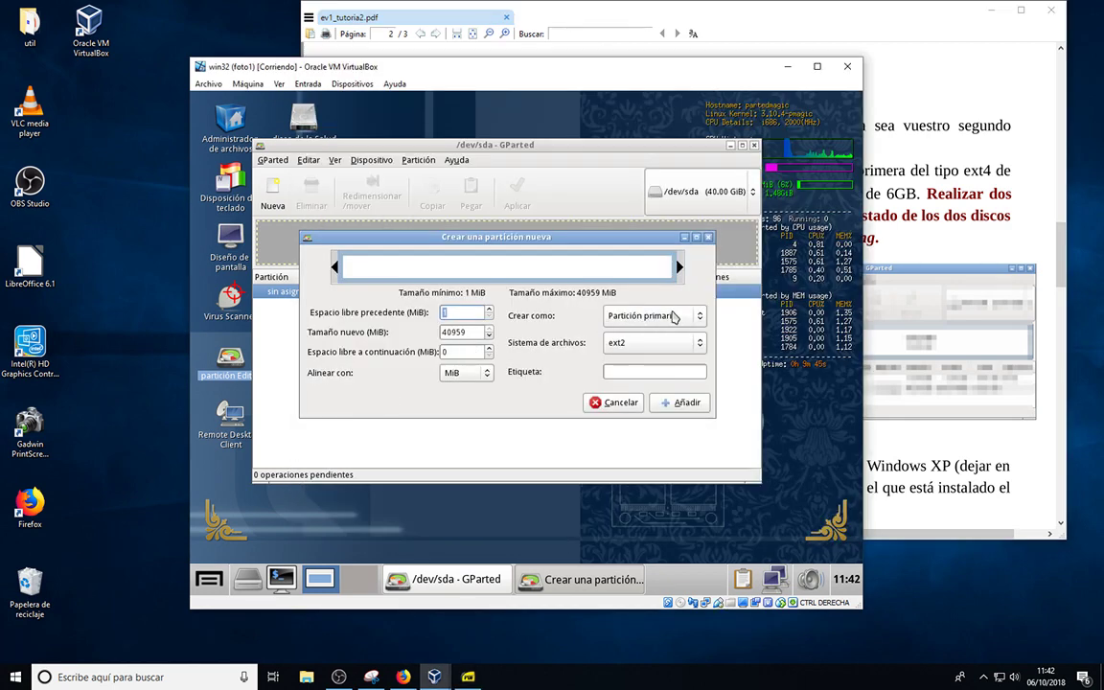
pyautogui.click(702, 318)
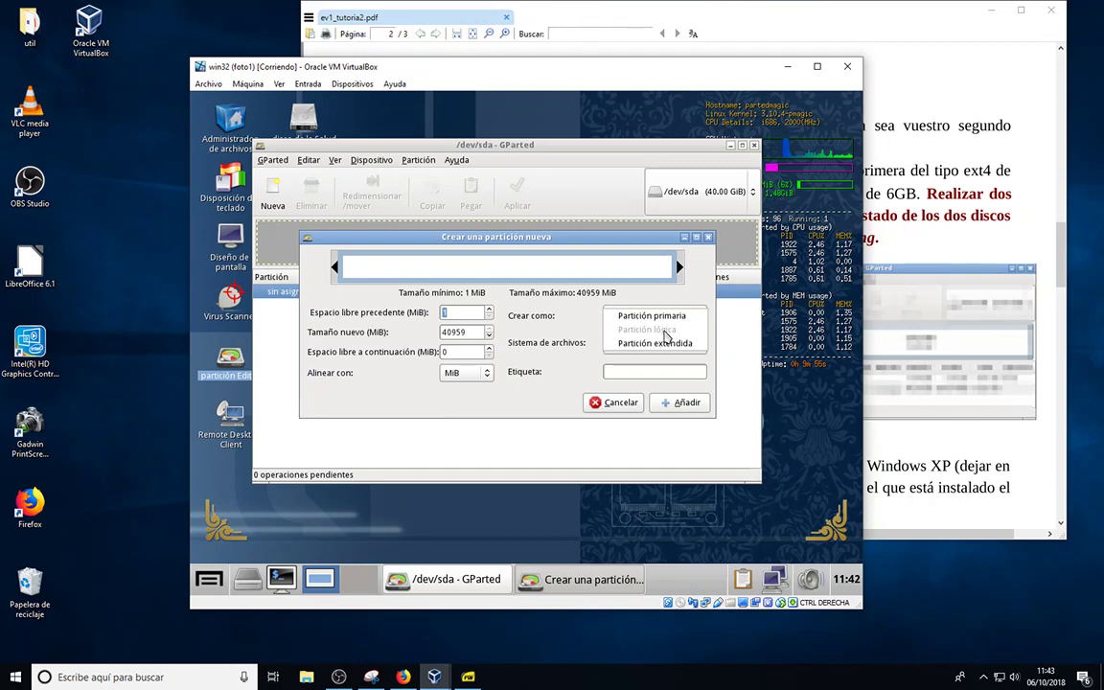
pyautogui.click(674, 315)
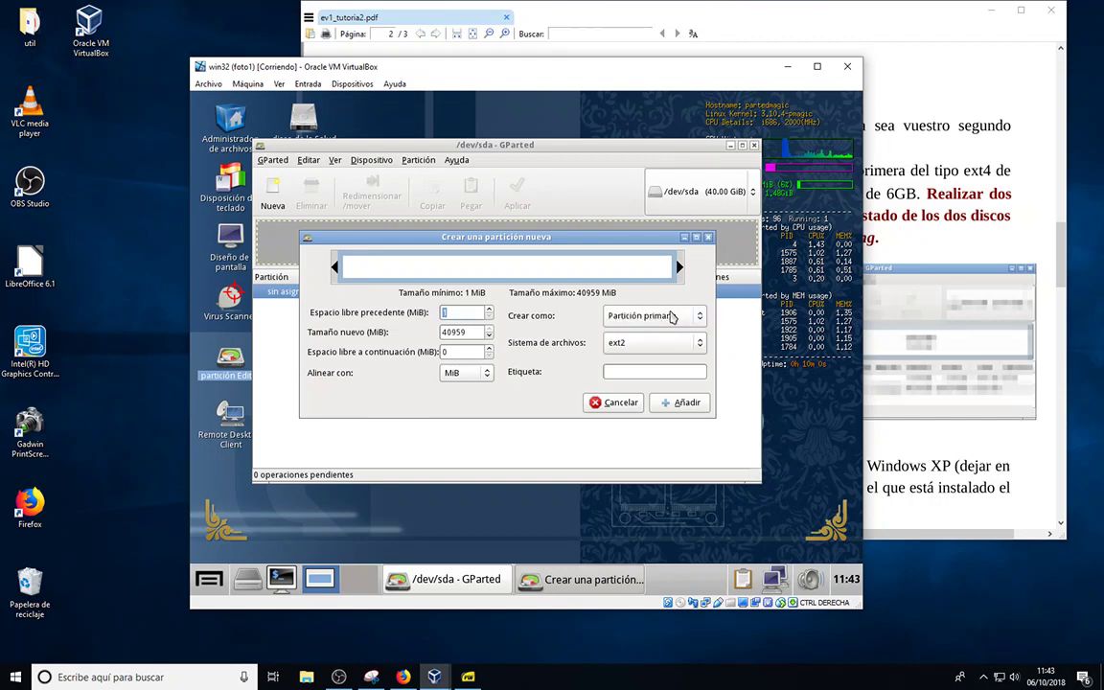
pyautogui.click(701, 343)
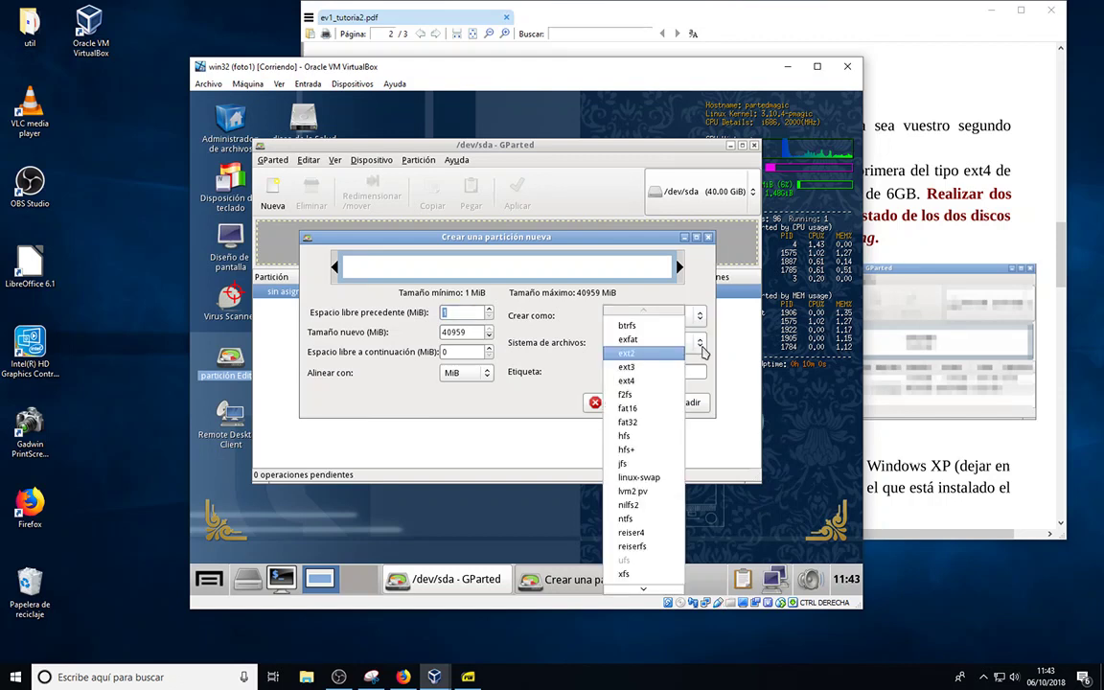
pyautogui.click(647, 481)
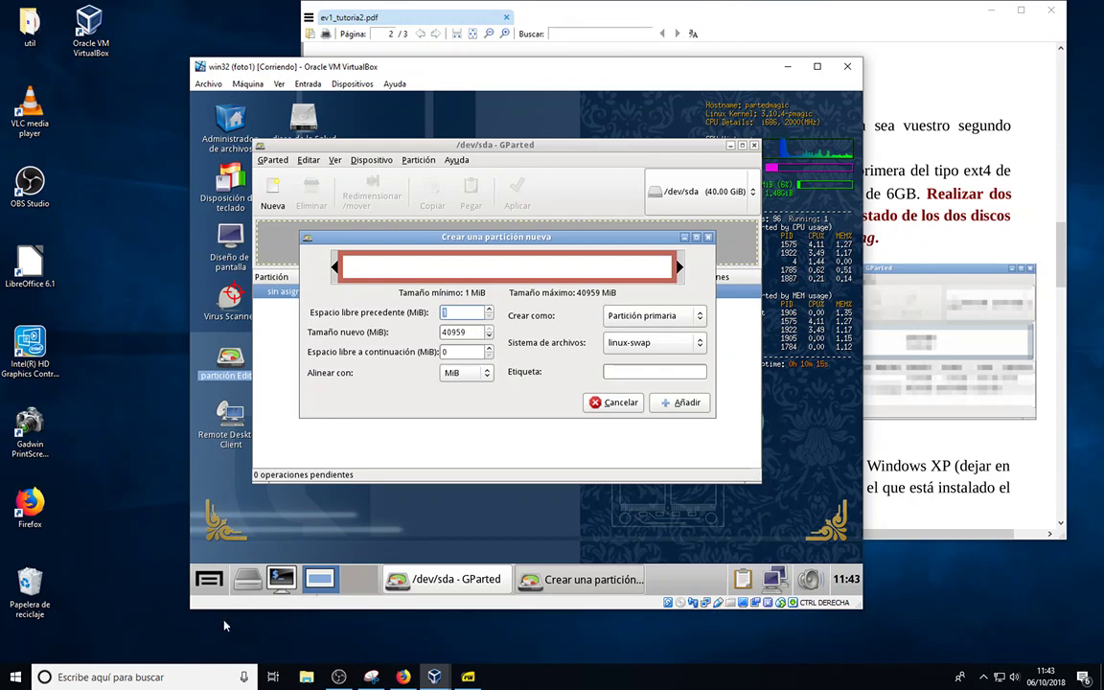
# Open the Parted Magic calculator and multiply 3 by 1024 to convert the swap partition's size to MiB
pyautogui.click(208, 588)
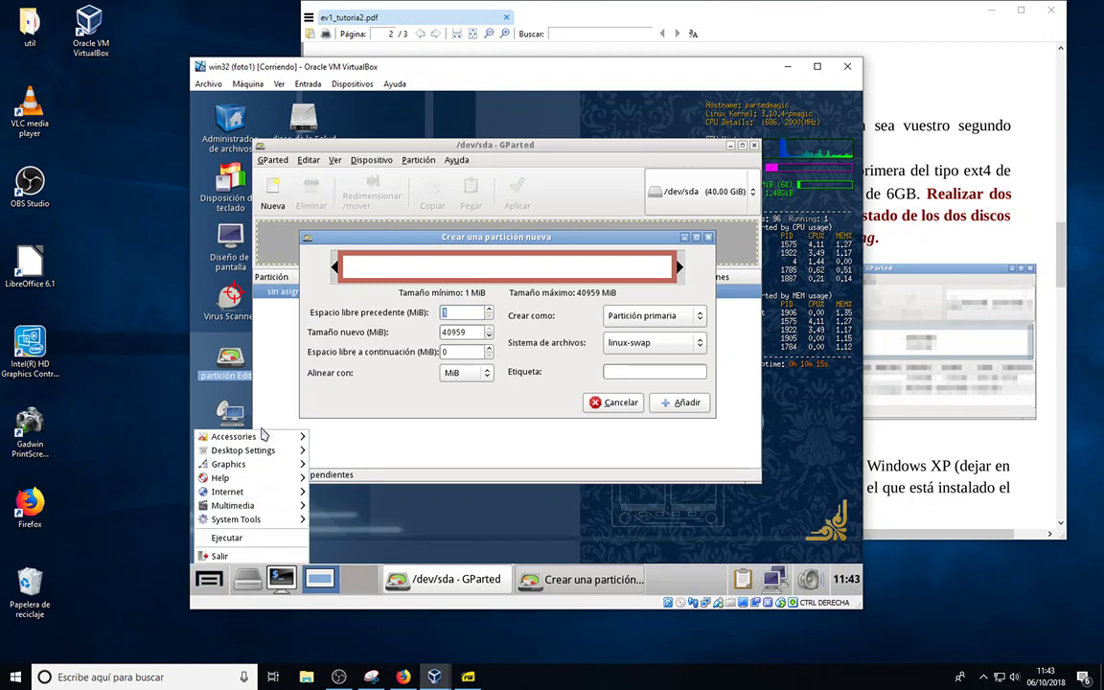
pyautogui.moveTo(258, 441)
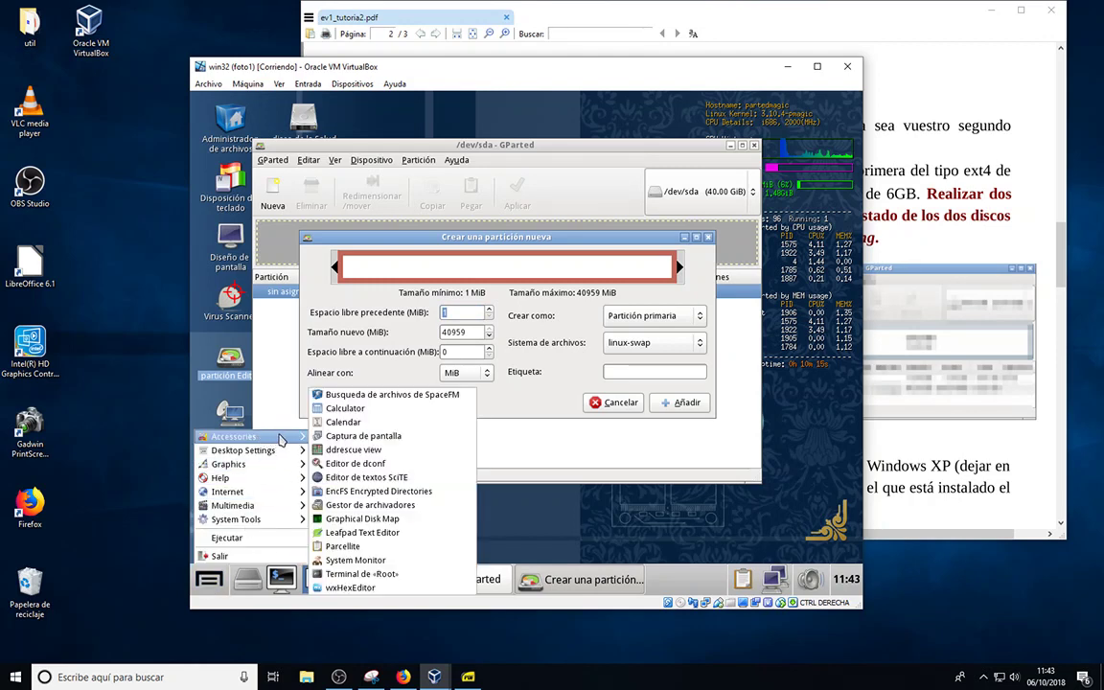
pyautogui.click(363, 413)
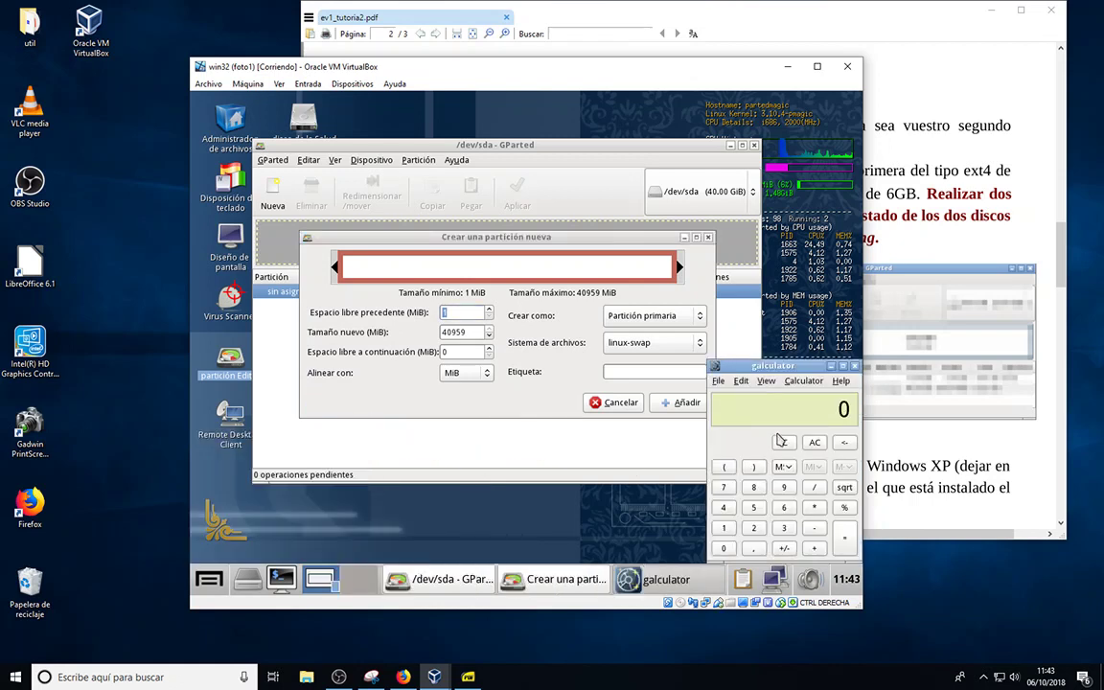
pyautogui.click(784, 528)
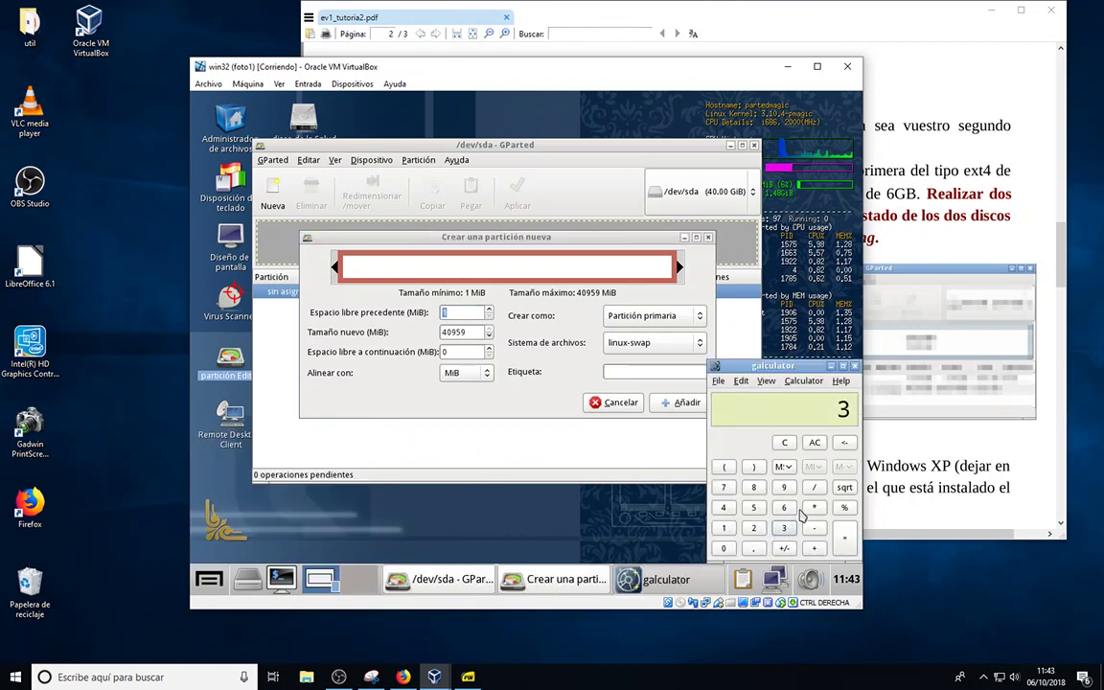
pyautogui.click(724, 527)
pyautogui.click(724, 549)
pyautogui.click(754, 528)
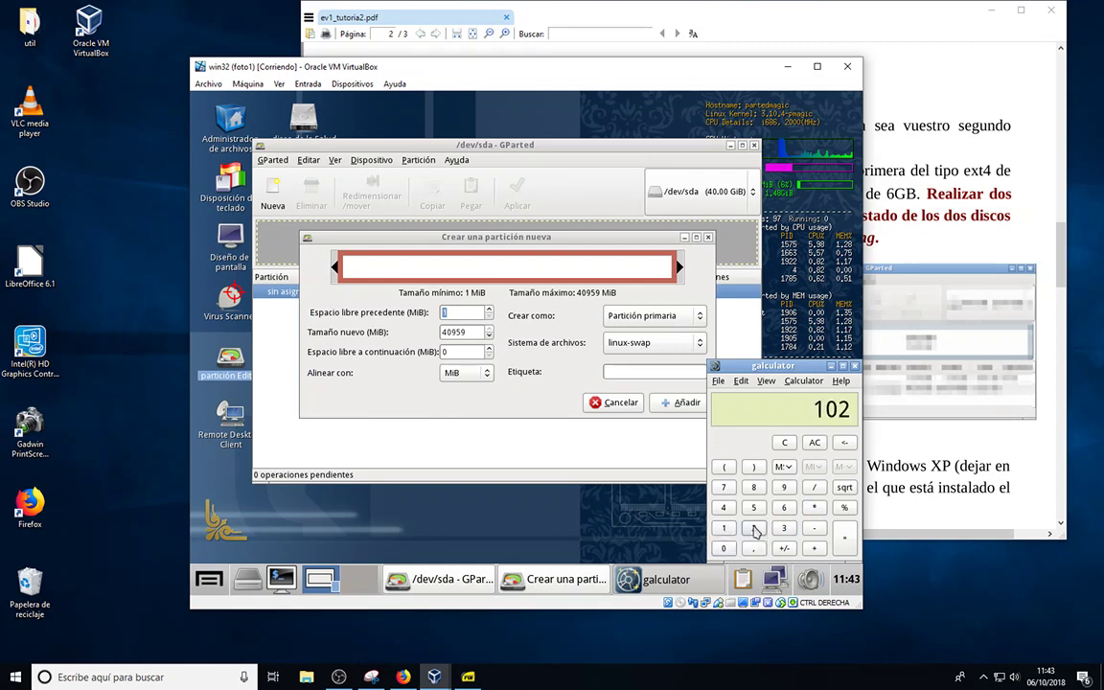
pyautogui.click(724, 507)
pyautogui.click(845, 538)
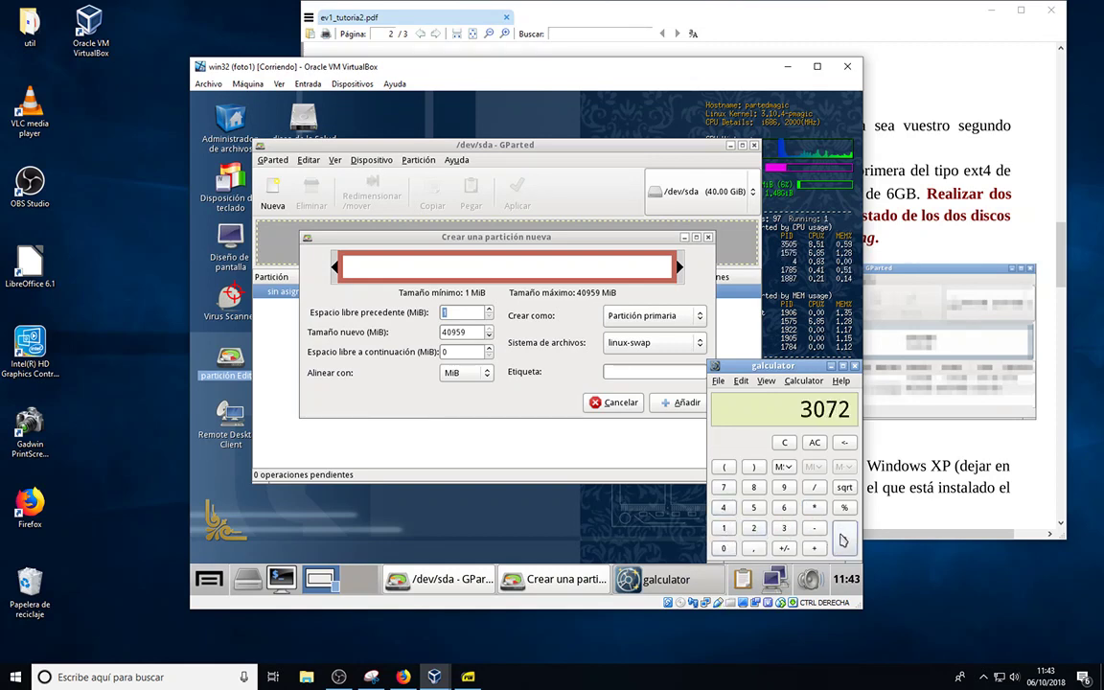
# Set the swap partition's size to 3072 MiB, add it and apply the pending operation to /dev/sda
pyautogui.doubleClick(468, 331)
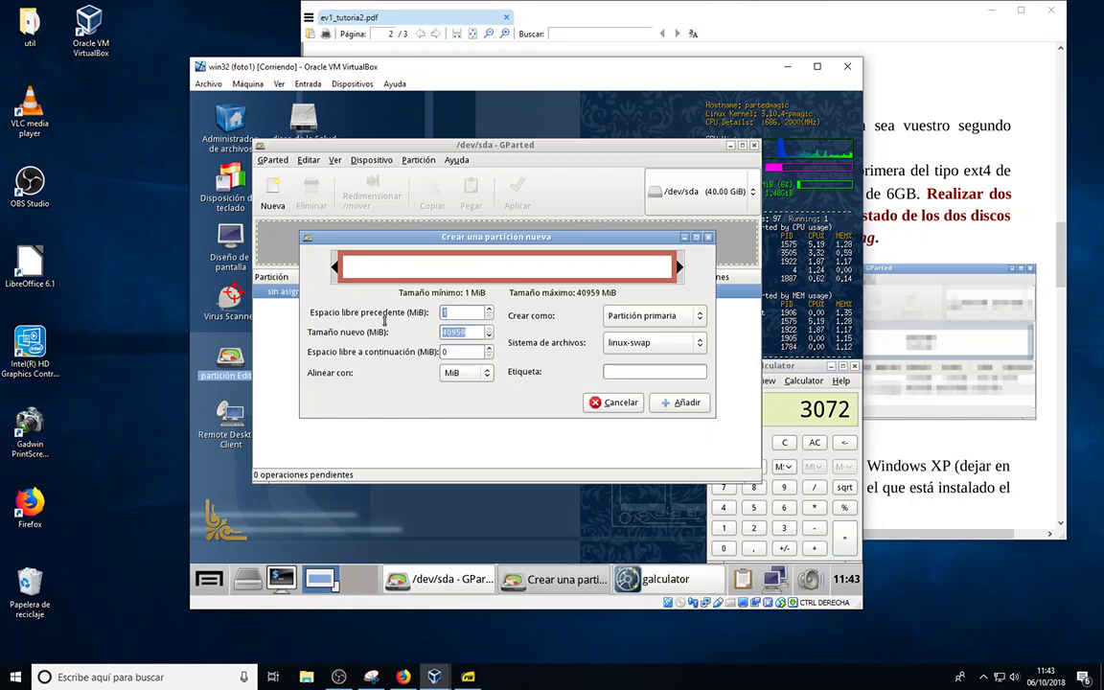
pyautogui.write('3072')
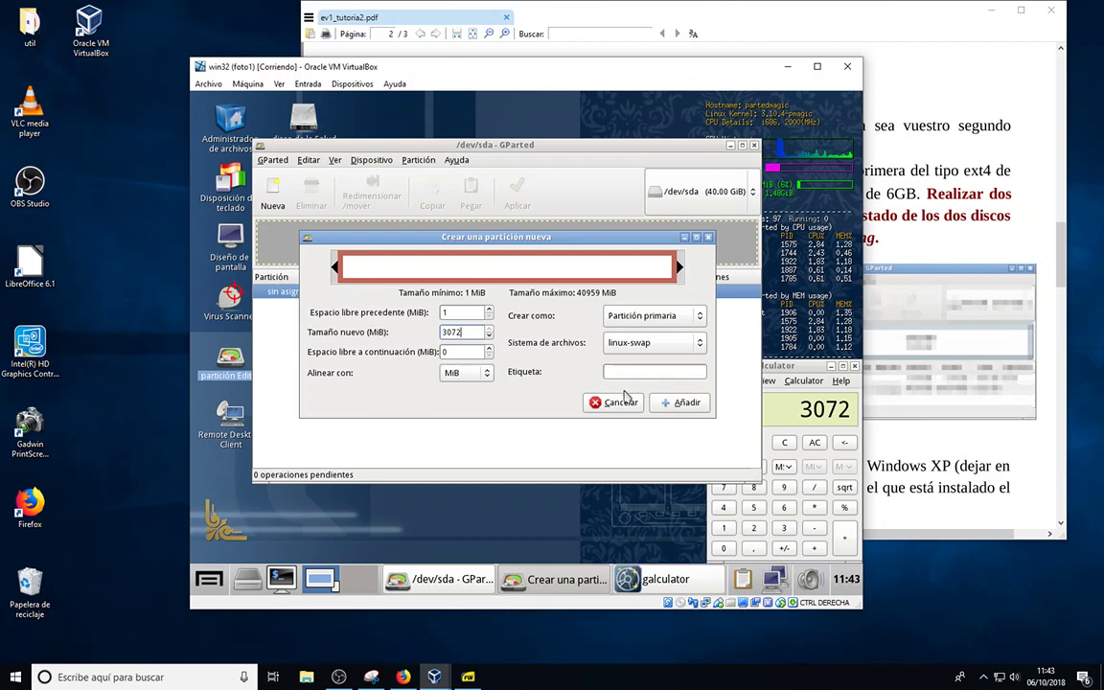
pyautogui.click(671, 404)
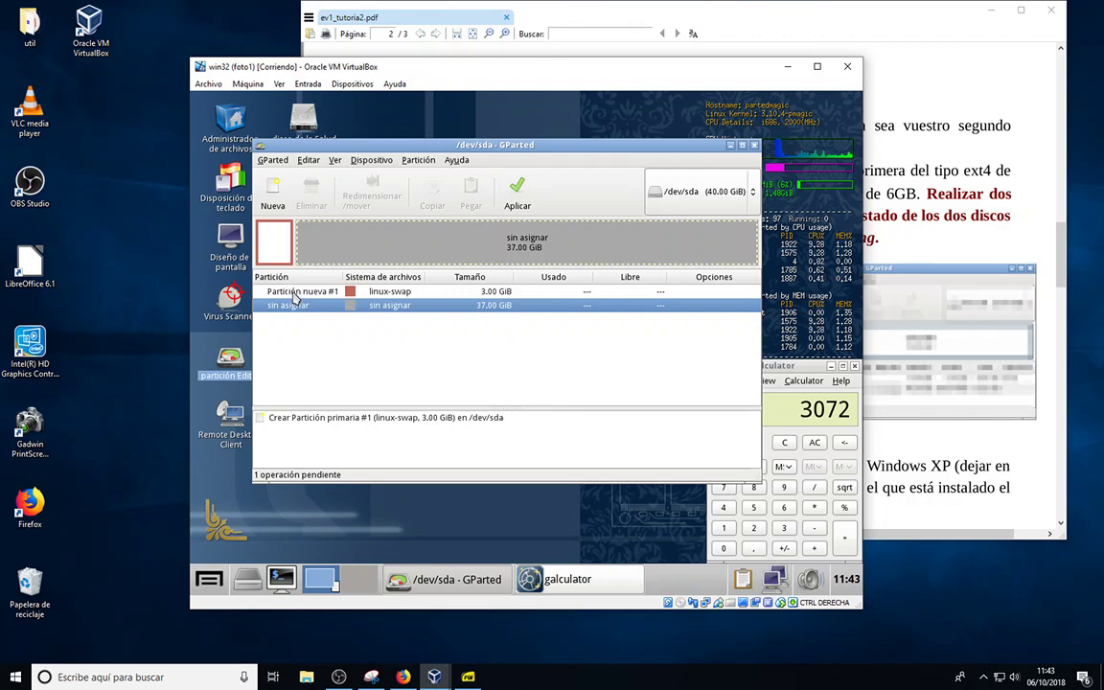
pyautogui.click(520, 200)
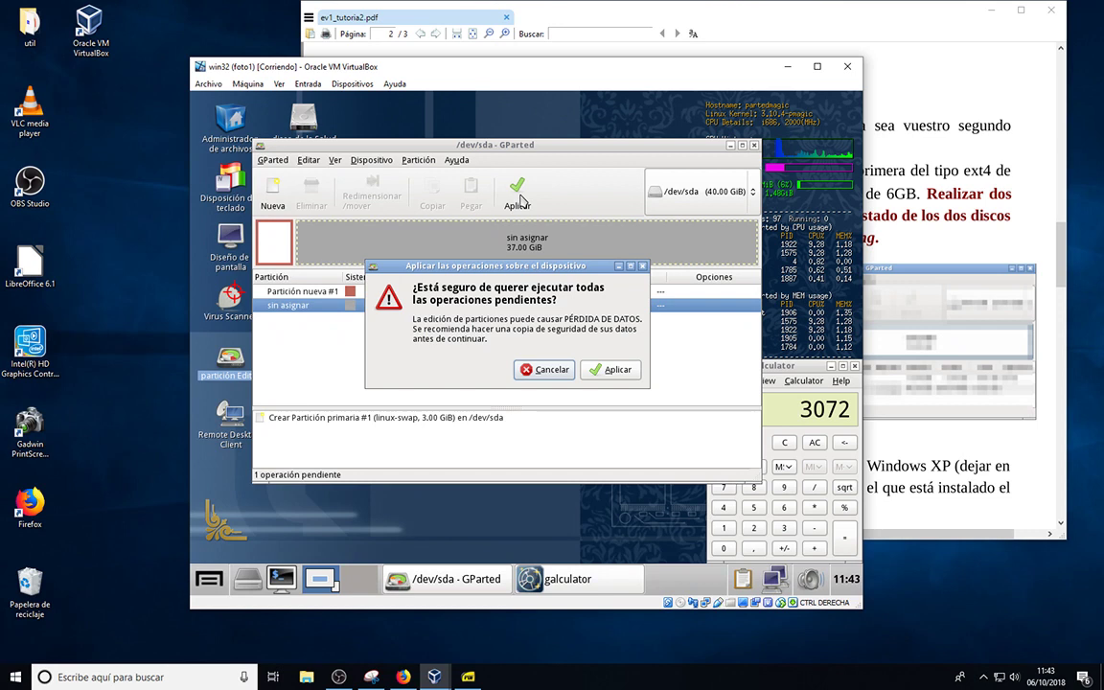
pyautogui.click(592, 371)
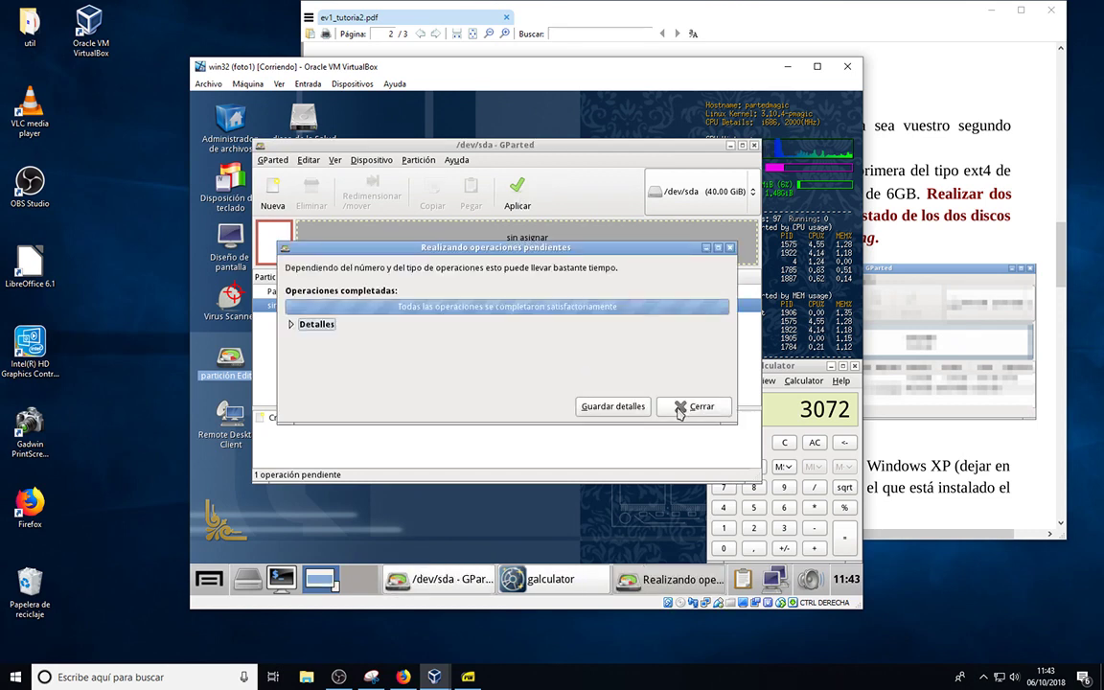
pyautogui.click(681, 409)
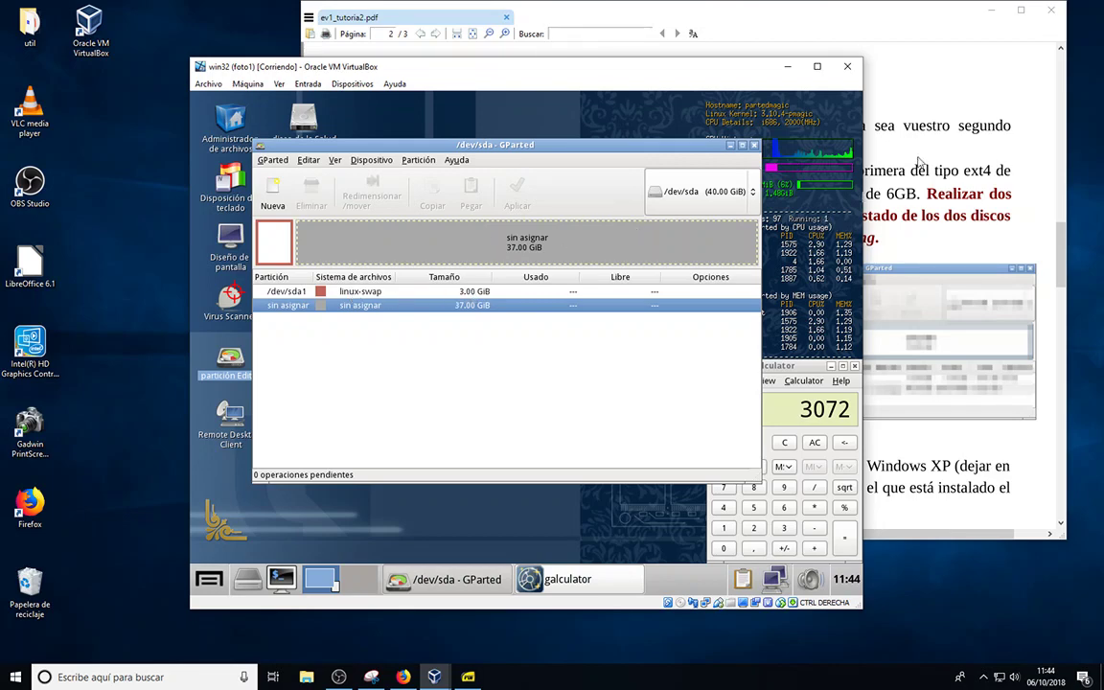
# Check the second SATA partition's requirements in the PDF and start a new partition in the remaining unallocated space of /dev/sda
pyautogui.click(887, 134)
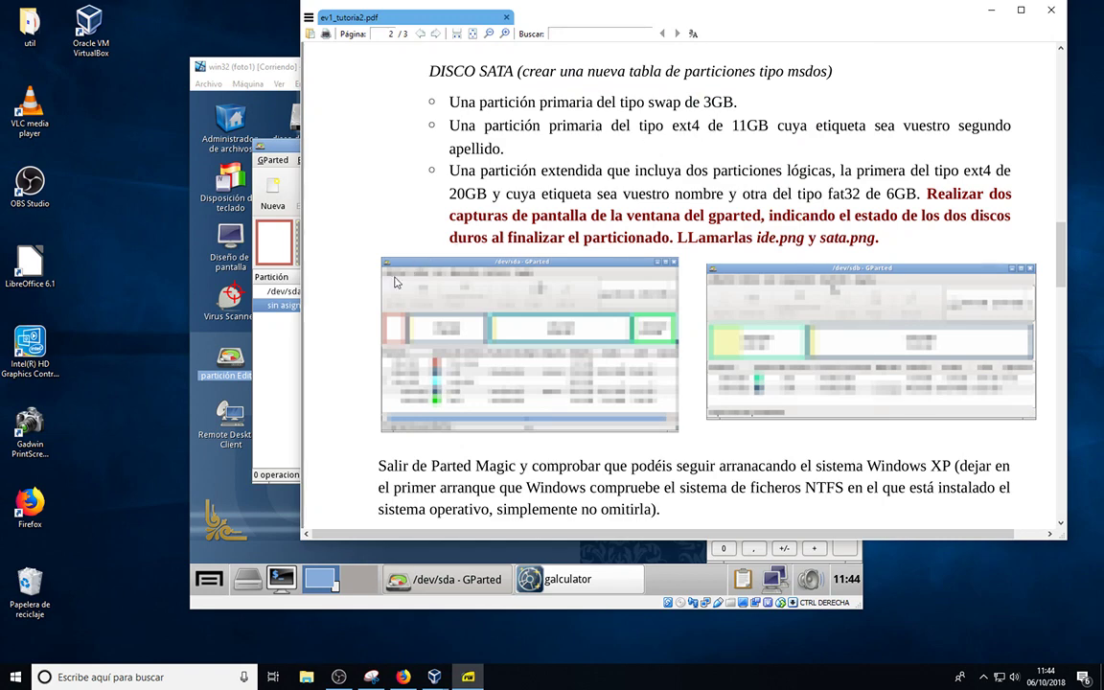
pyautogui.click(282, 349)
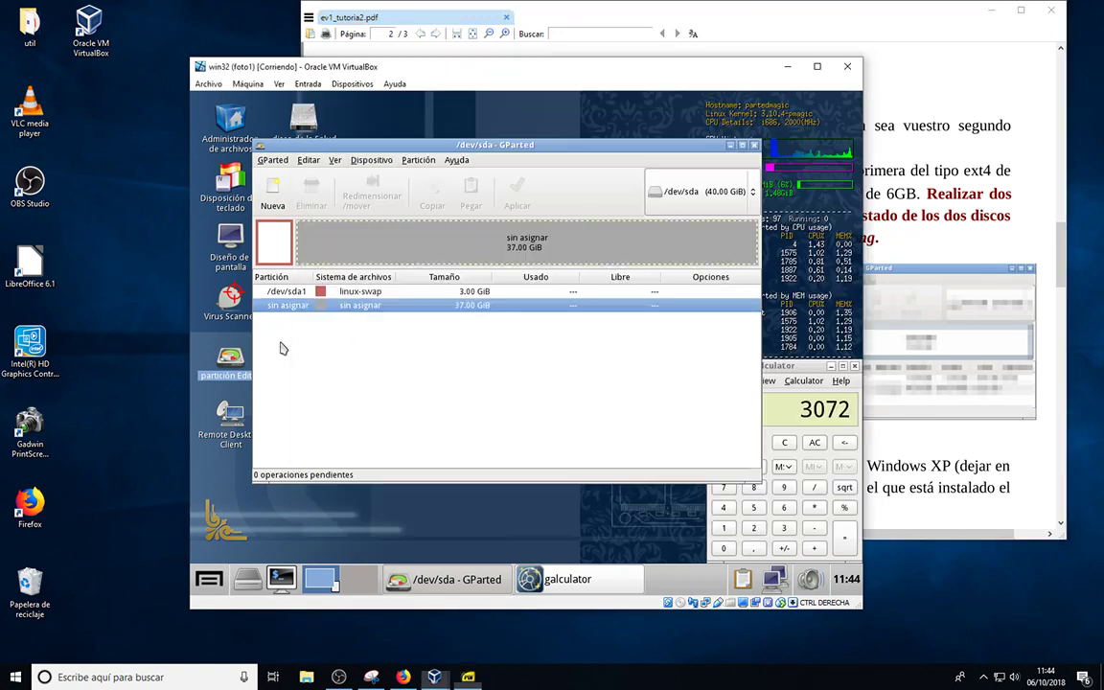
pyautogui.rightClick(388, 240)
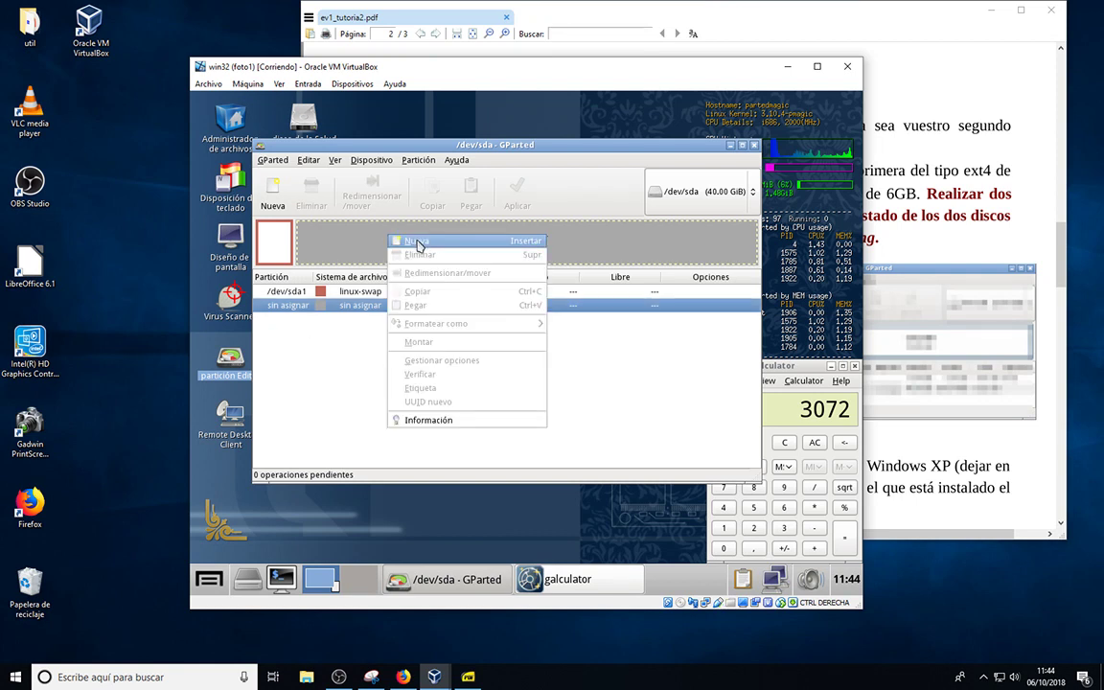
pyautogui.click(418, 242)
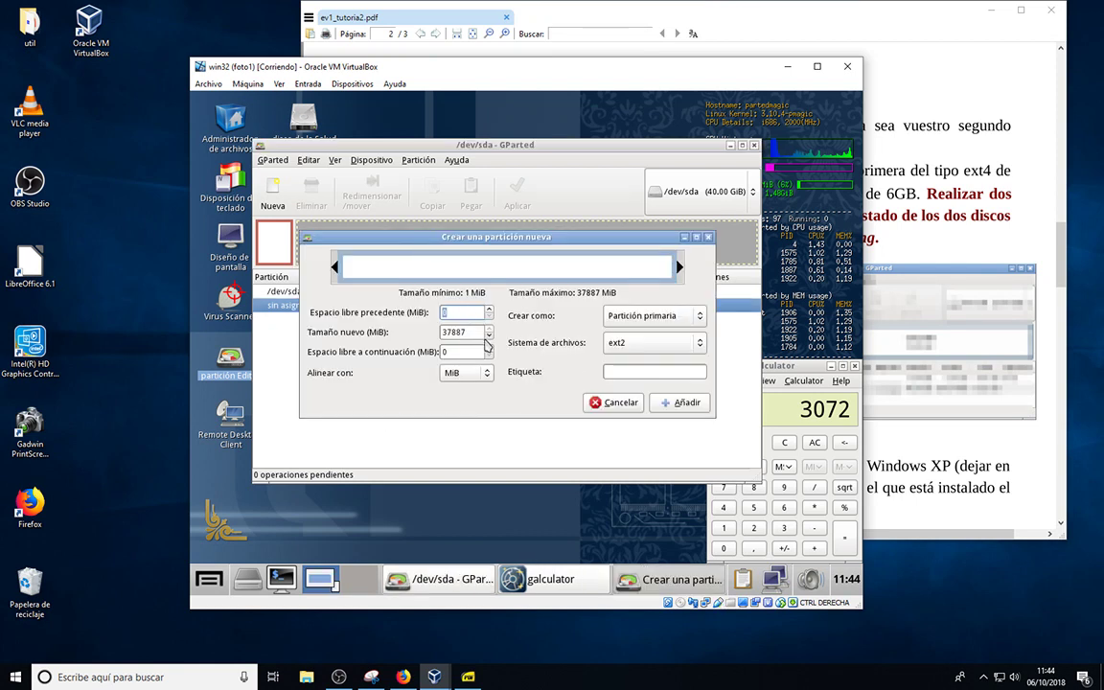
# Clear the calculator and multiply 11 by 1024 to convert the second partition's size to MiB
pyautogui.click(719, 372)
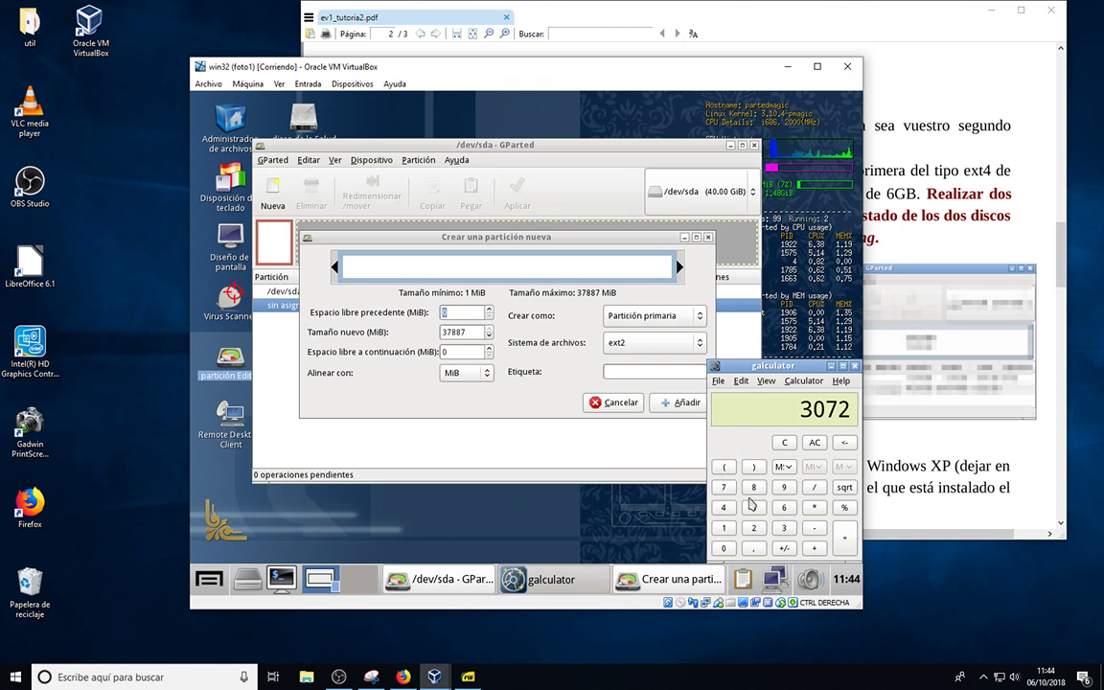
pyautogui.click(814, 442)
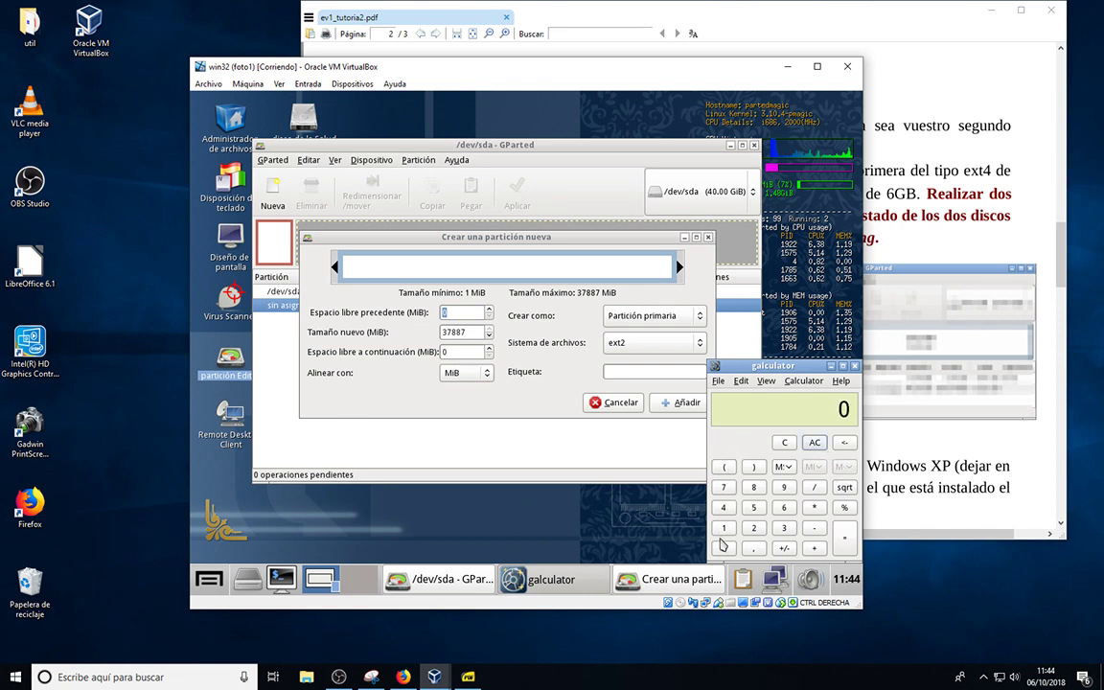
pyautogui.doubleClick(724, 527)
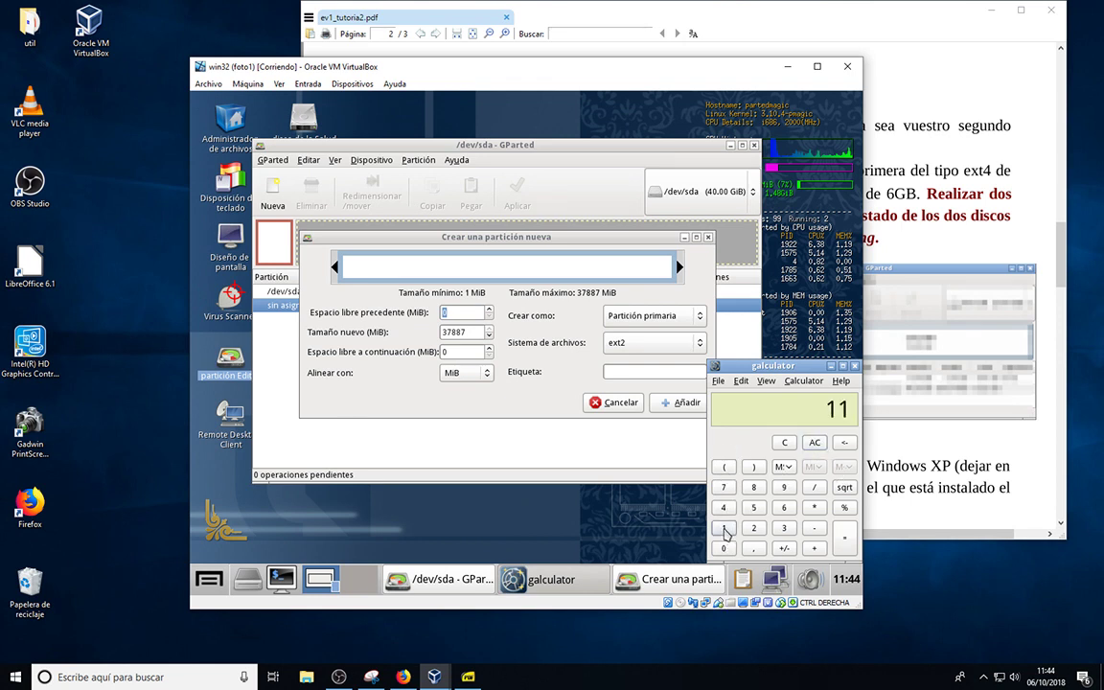
pyautogui.click(814, 508)
pyautogui.click(724, 527)
pyautogui.click(723, 548)
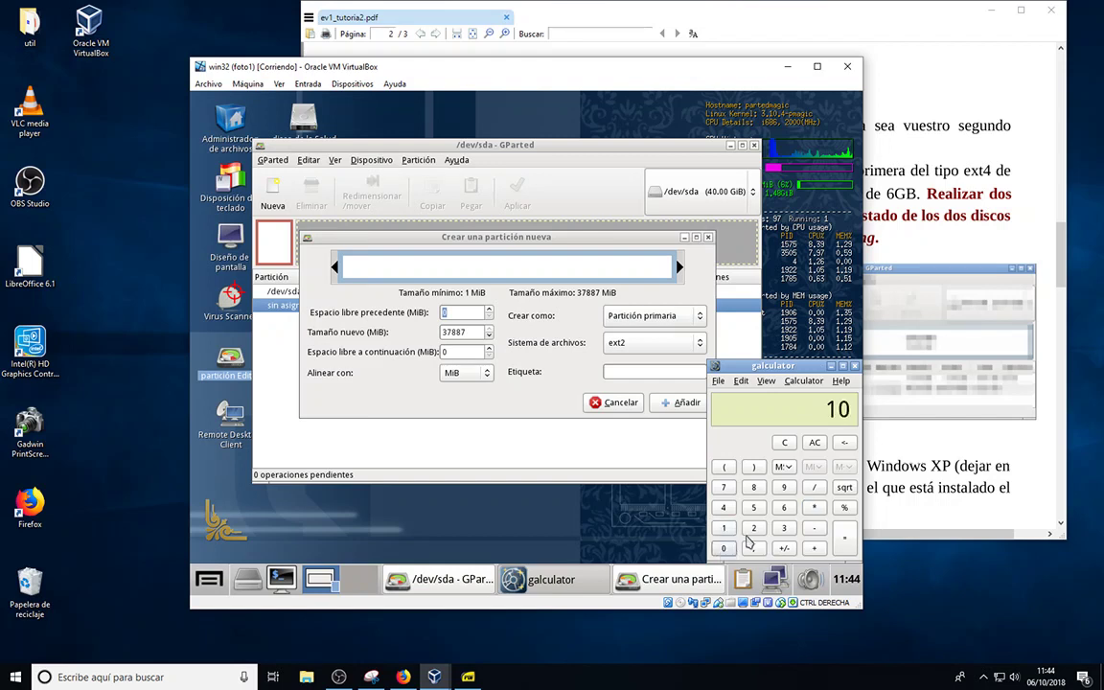
pyautogui.click(753, 527)
pyautogui.click(723, 507)
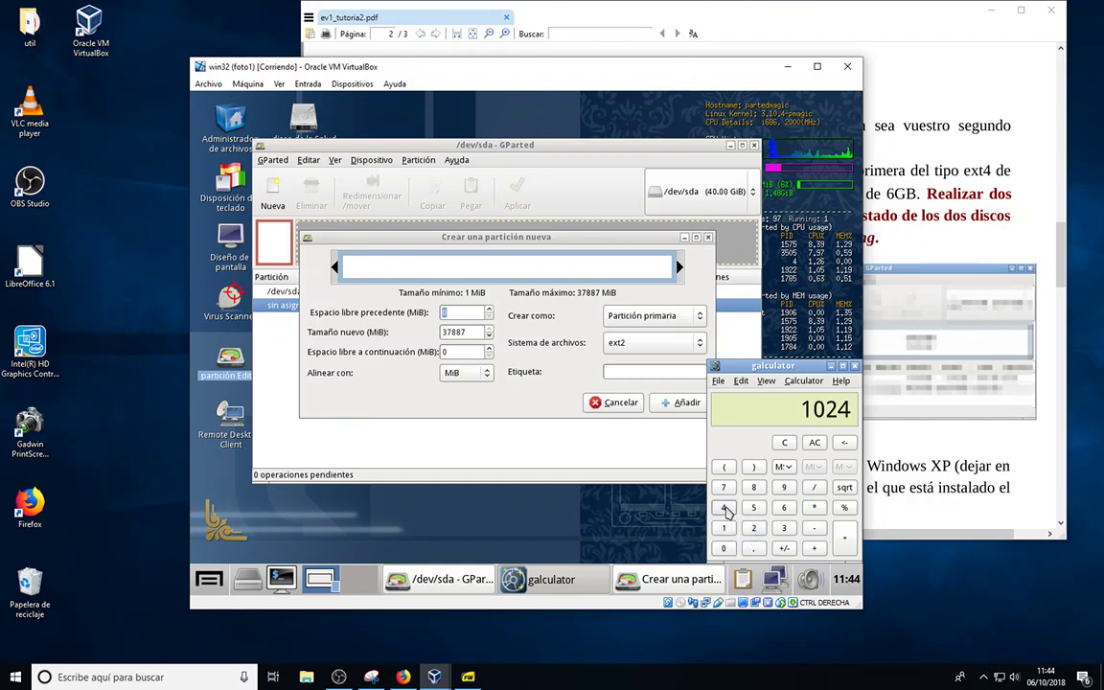
pyautogui.click(845, 545)
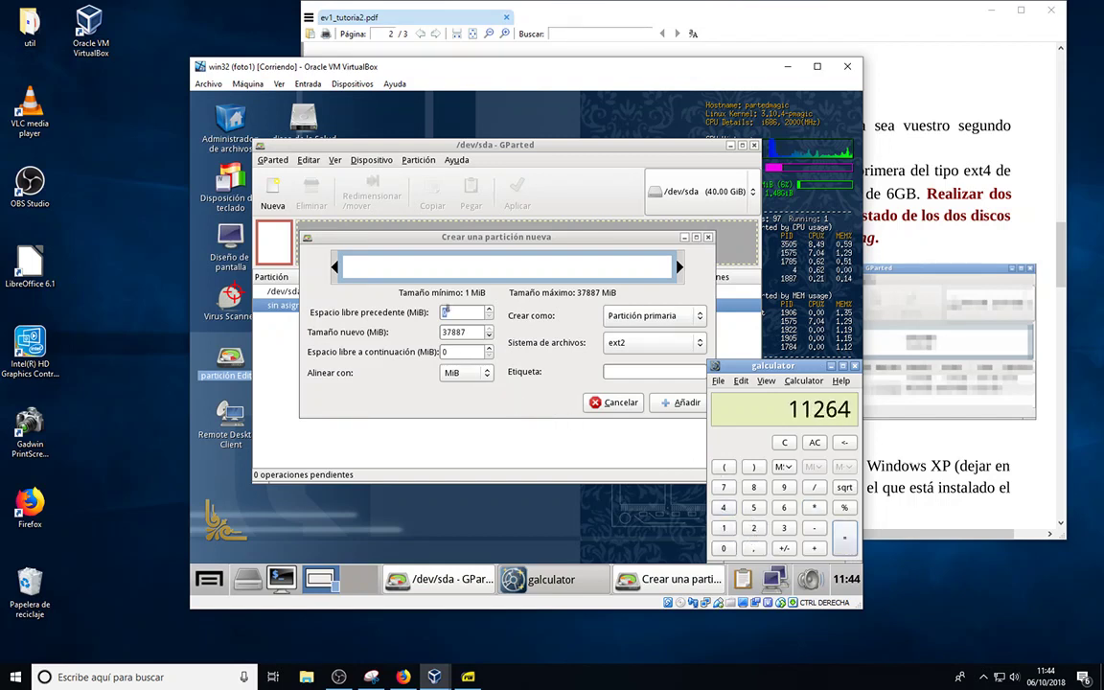
# Set the second primary partition's size to 11264 MiB and file system to ext4, and check its label requirement in the PDF
pyautogui.click(423, 292)
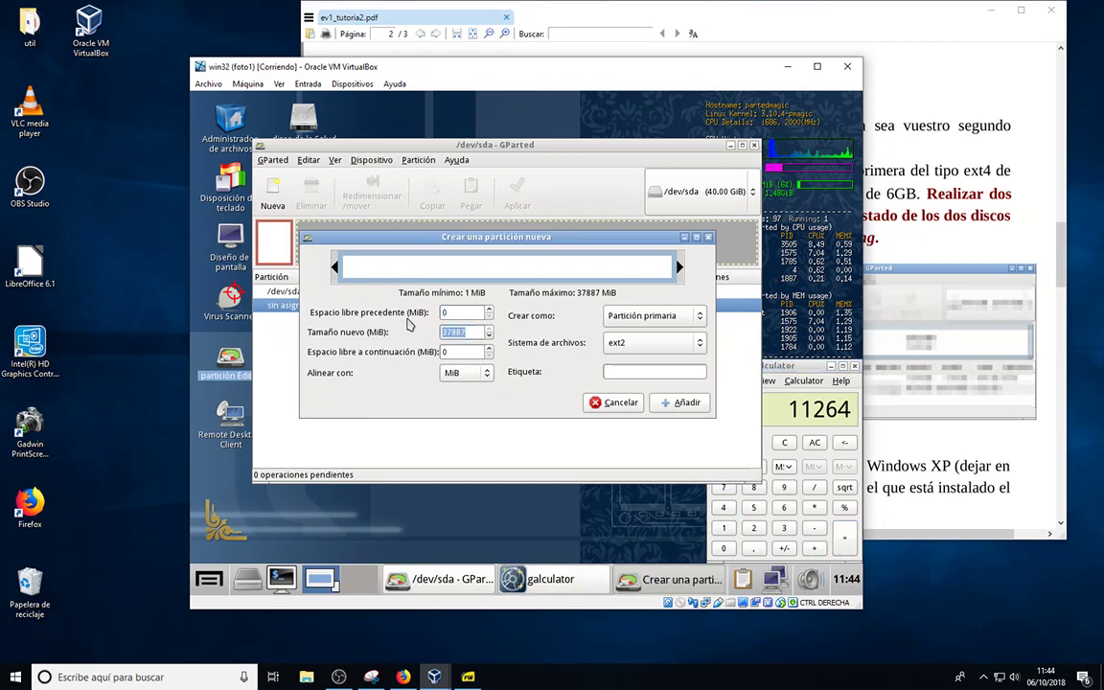
pyautogui.write('11264')
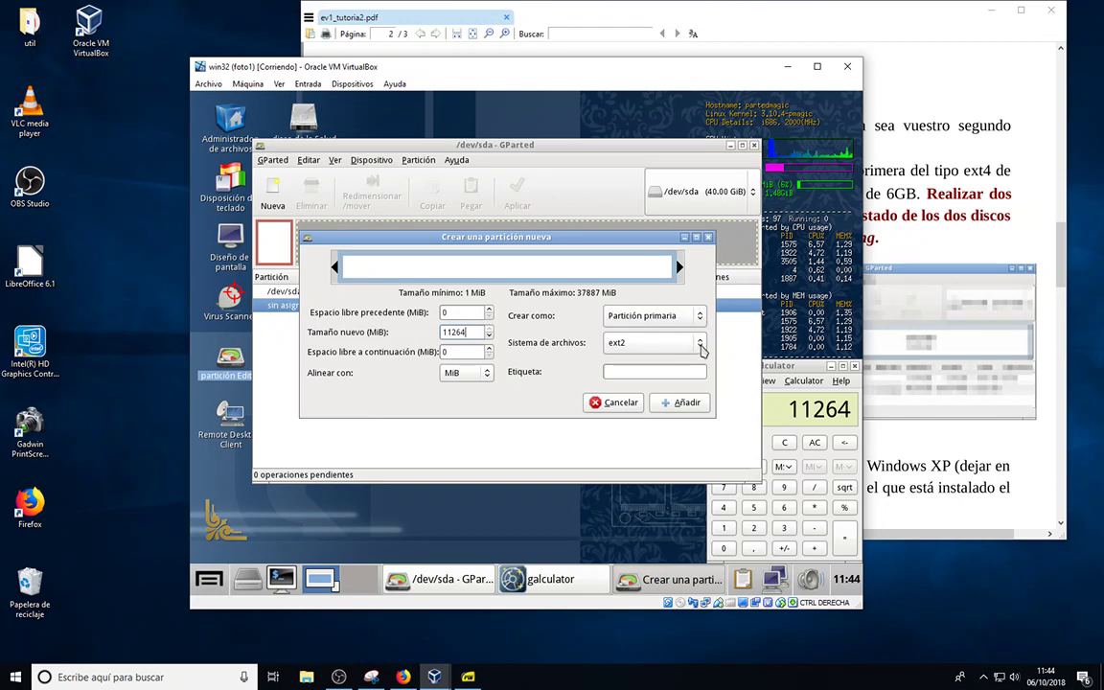
pyautogui.click(701, 345)
pyautogui.click(652, 384)
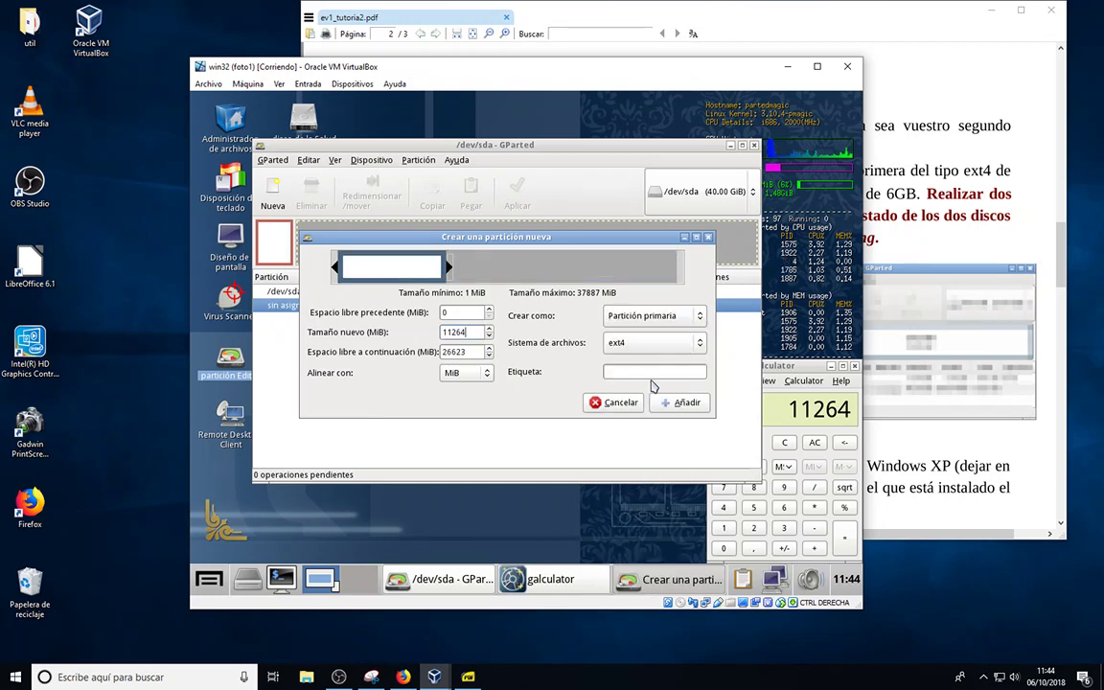
pyautogui.hotkey('alt', 'Tab')
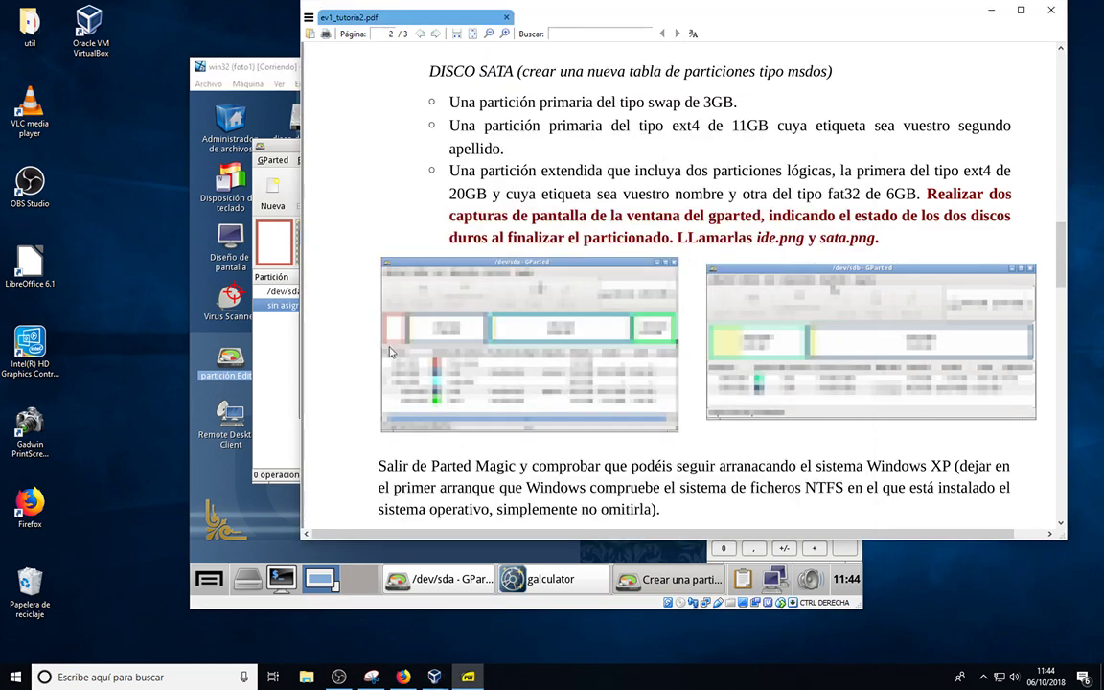
pyautogui.click(284, 373)
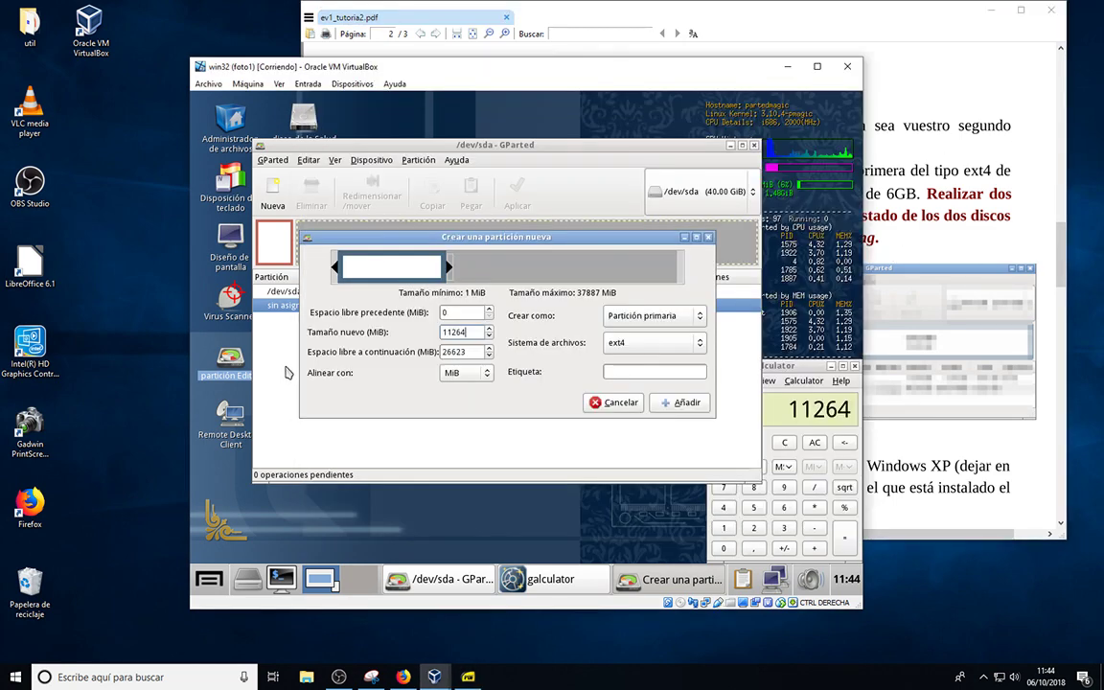
# Label the 11264 MiB ext4 partition with the student's second surname, add it and apply the pending operation to /dev/sda
pyautogui.click(632, 372)
pyautogui.write('colomer')
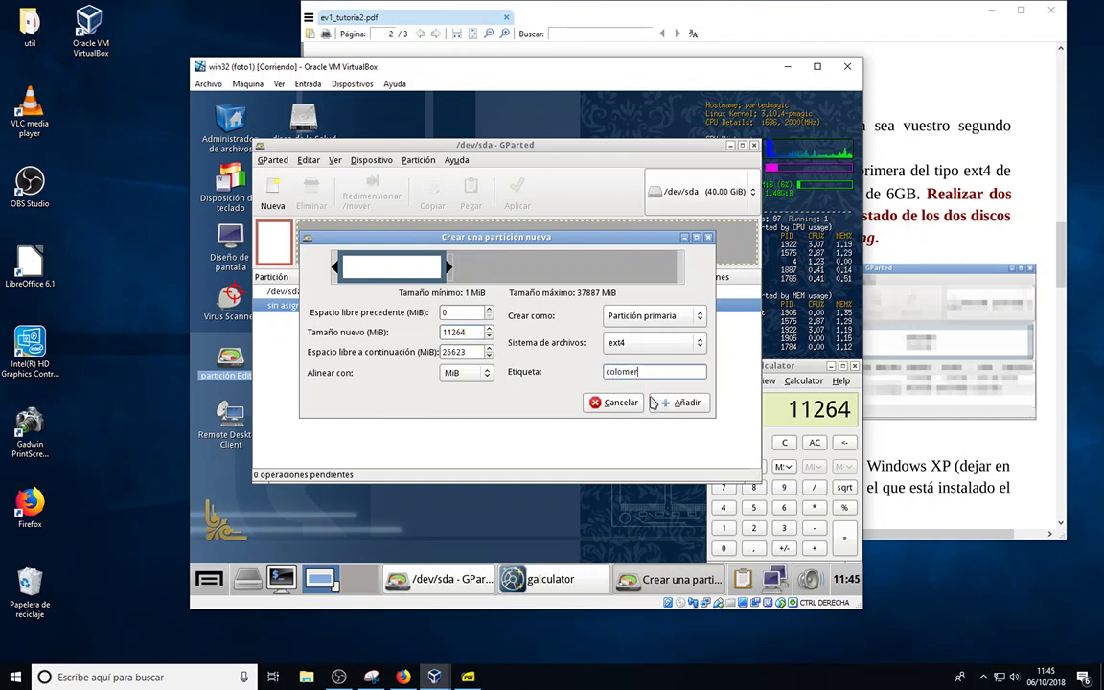
pyautogui.click(685, 403)
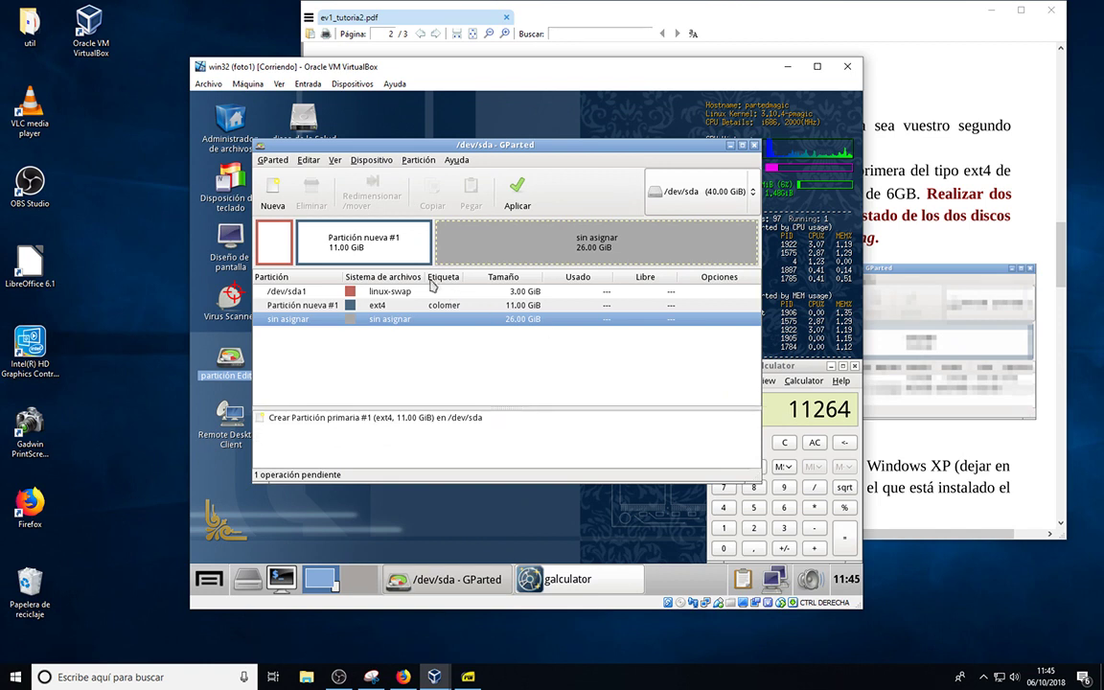
pyautogui.click(518, 194)
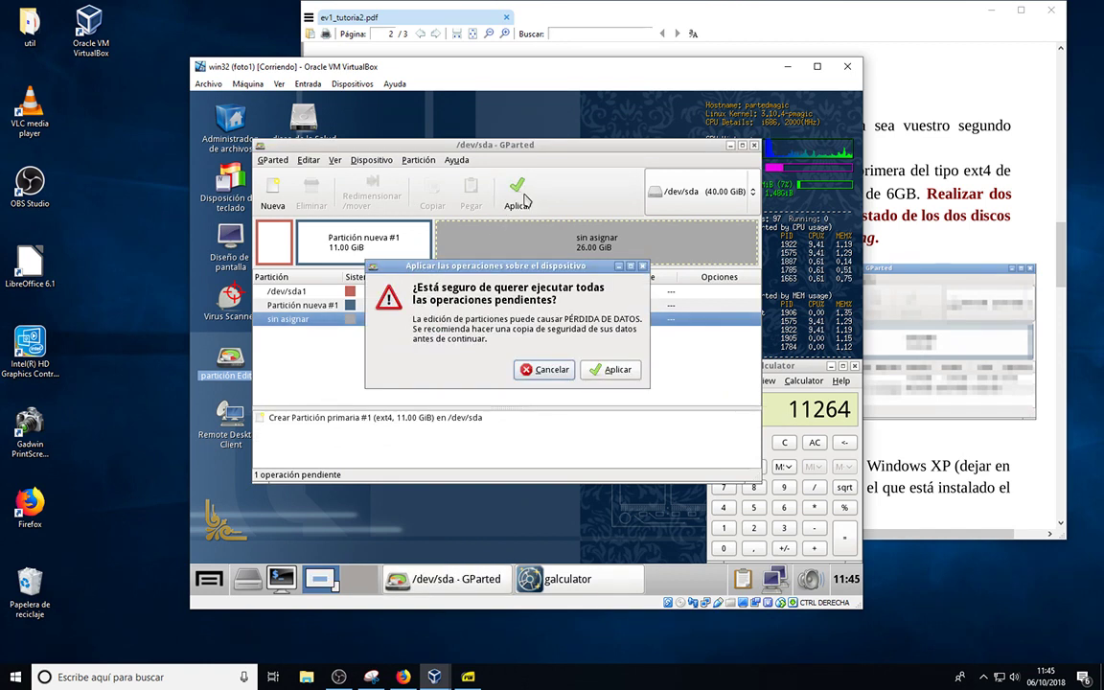
pyautogui.click(611, 370)
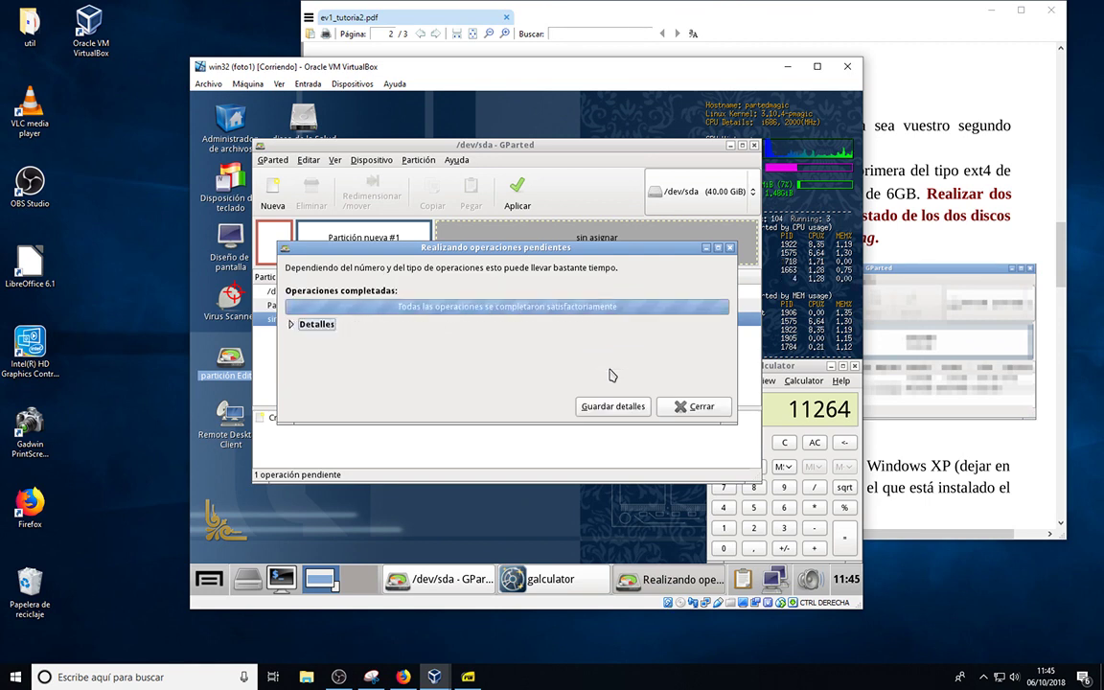
pyautogui.click(679, 407)
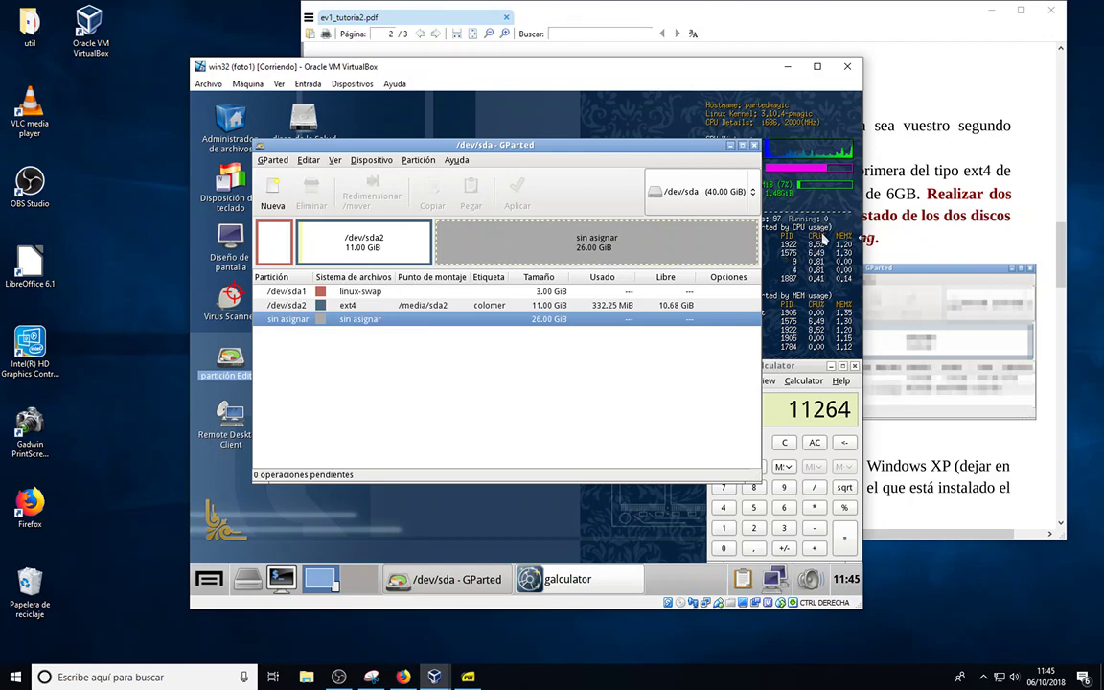
# Check the extended partition's requirements in the PDF and add an extended partition filling all remaining unallocated space of /dev/sda
pyautogui.click(961, 172)
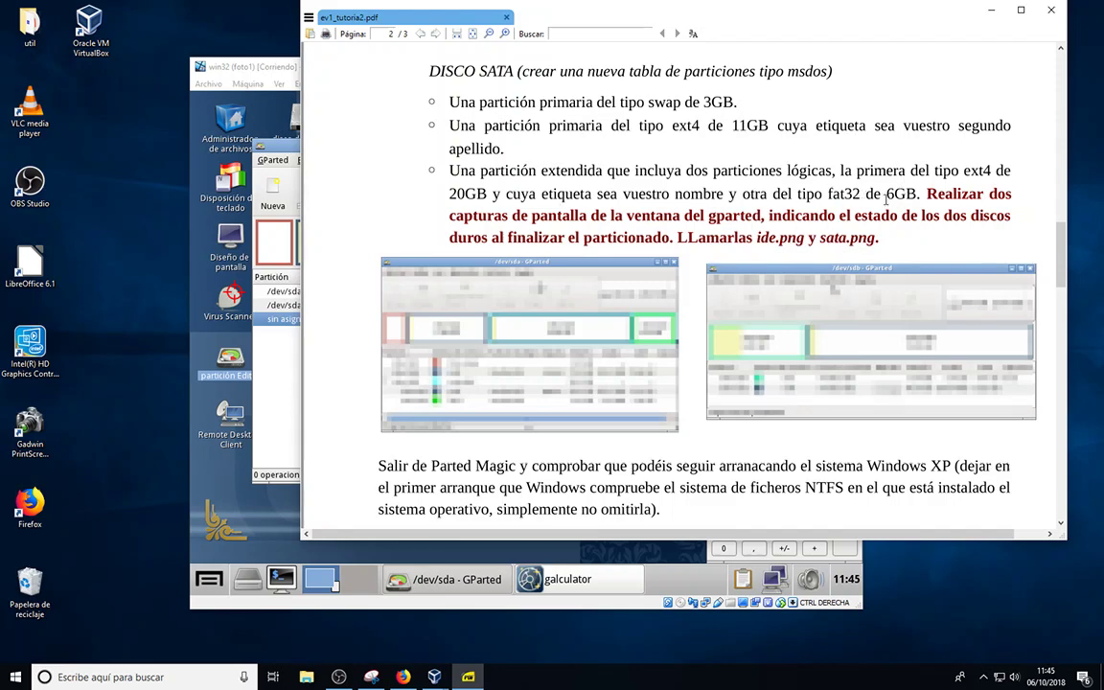
pyautogui.click(251, 338)
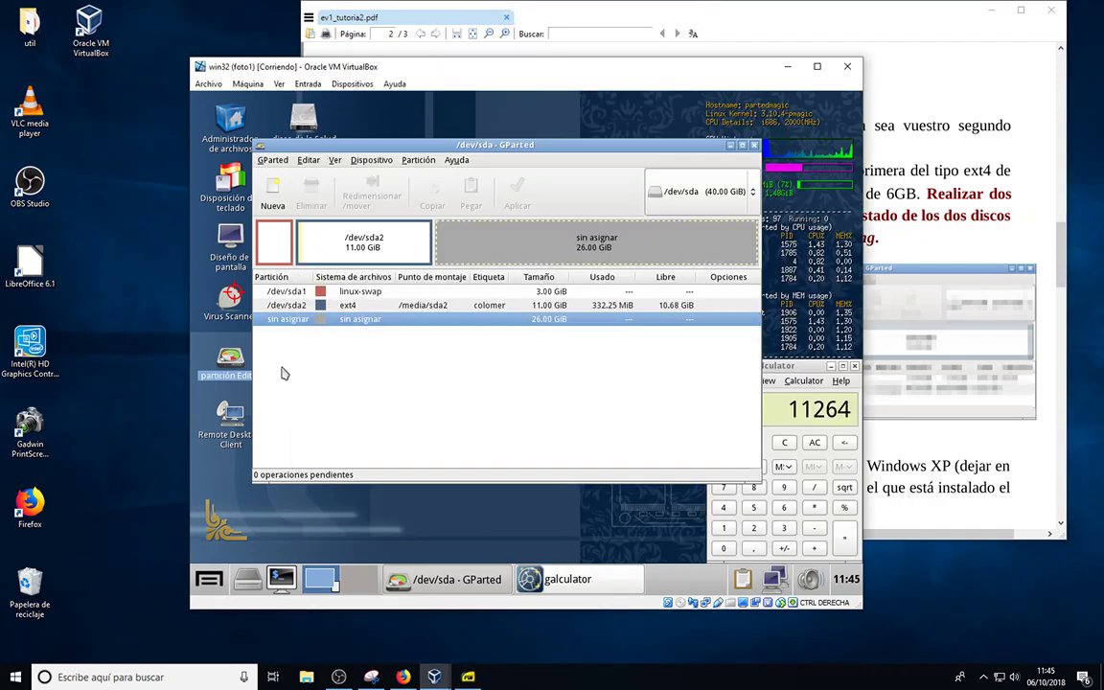
pyautogui.rightClick(537, 245)
pyautogui.click(563, 247)
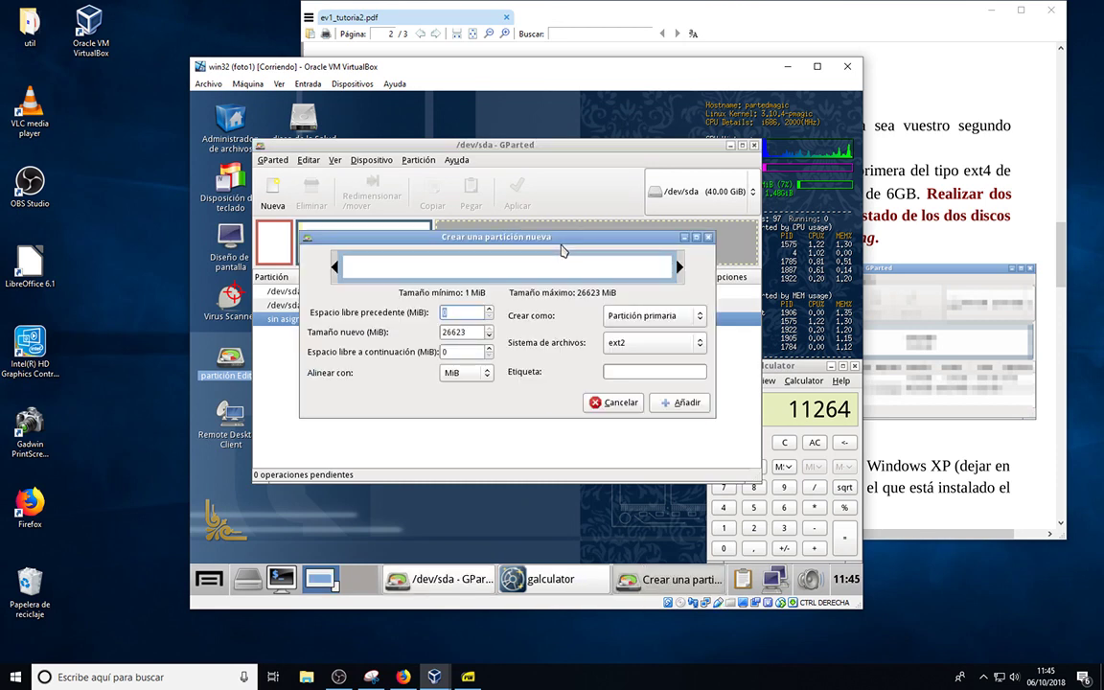
pyautogui.click(700, 320)
pyautogui.click(686, 345)
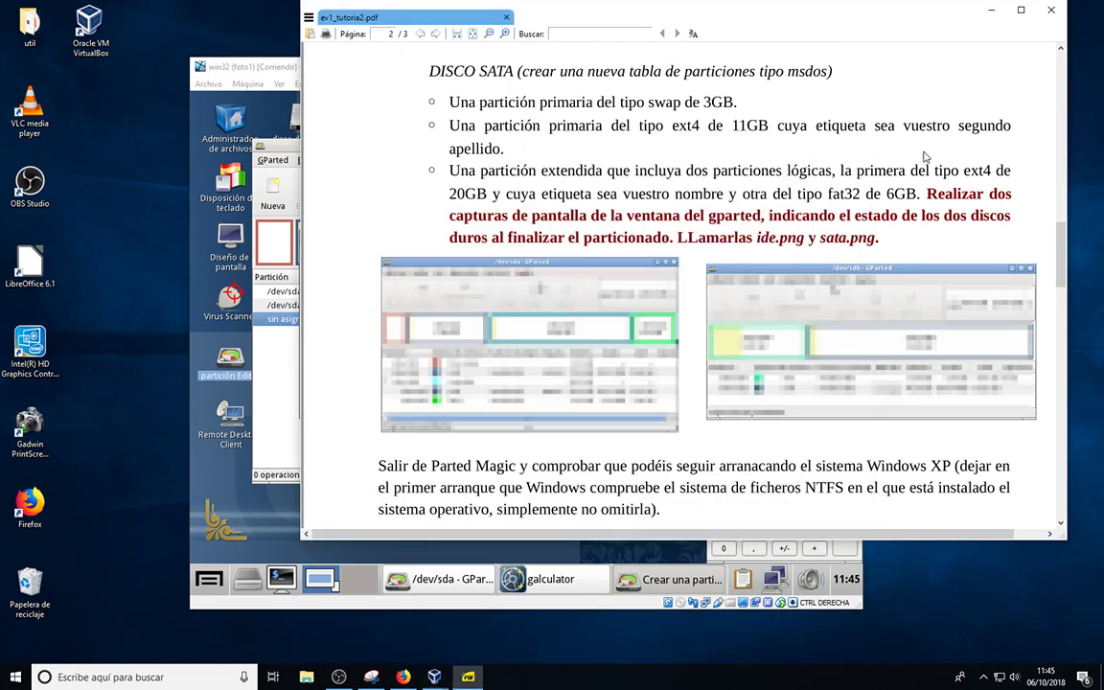
pyautogui.click(468, 677)
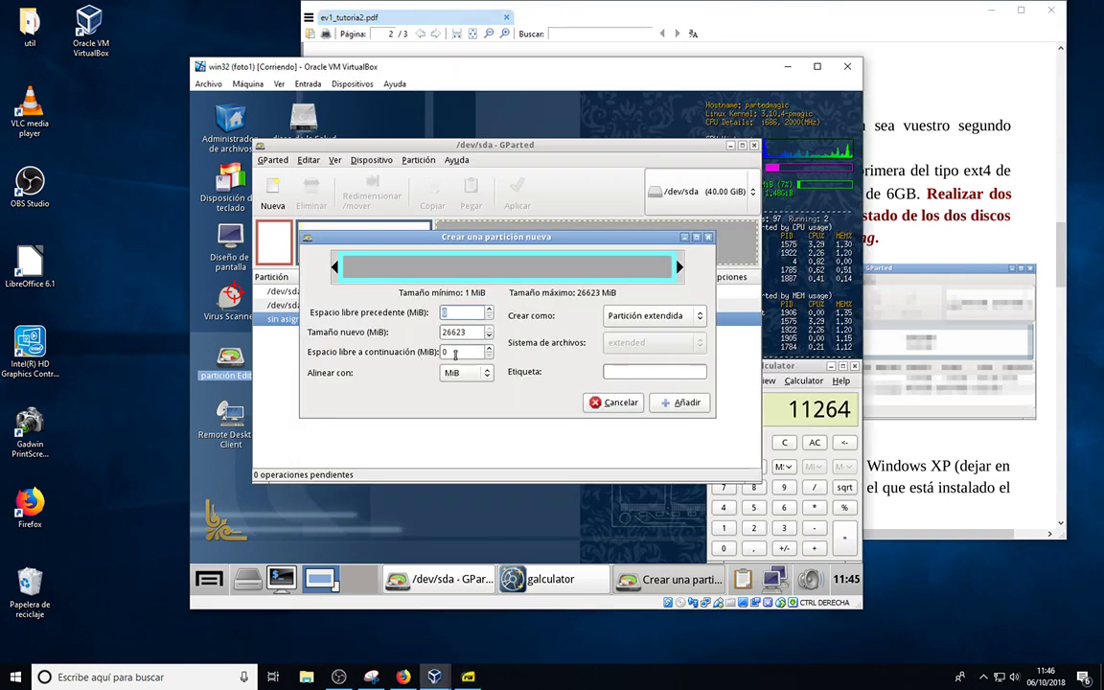
pyautogui.click(677, 402)
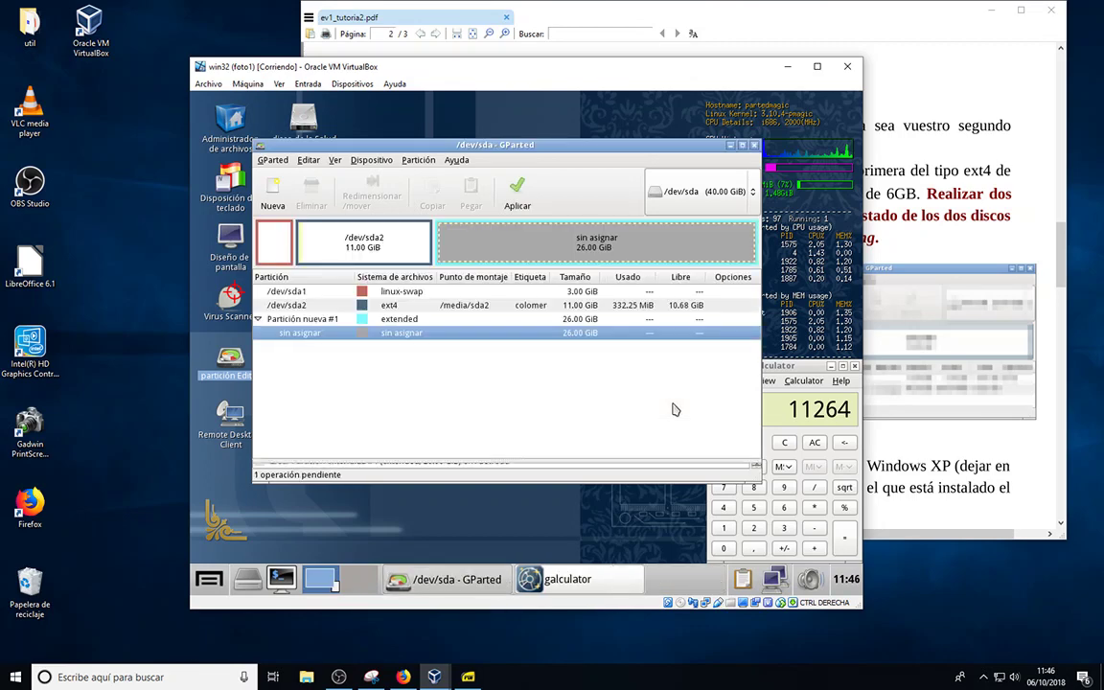
# Apply the pending creation of the extended partition to /dev/sda
pyautogui.click(518, 193)
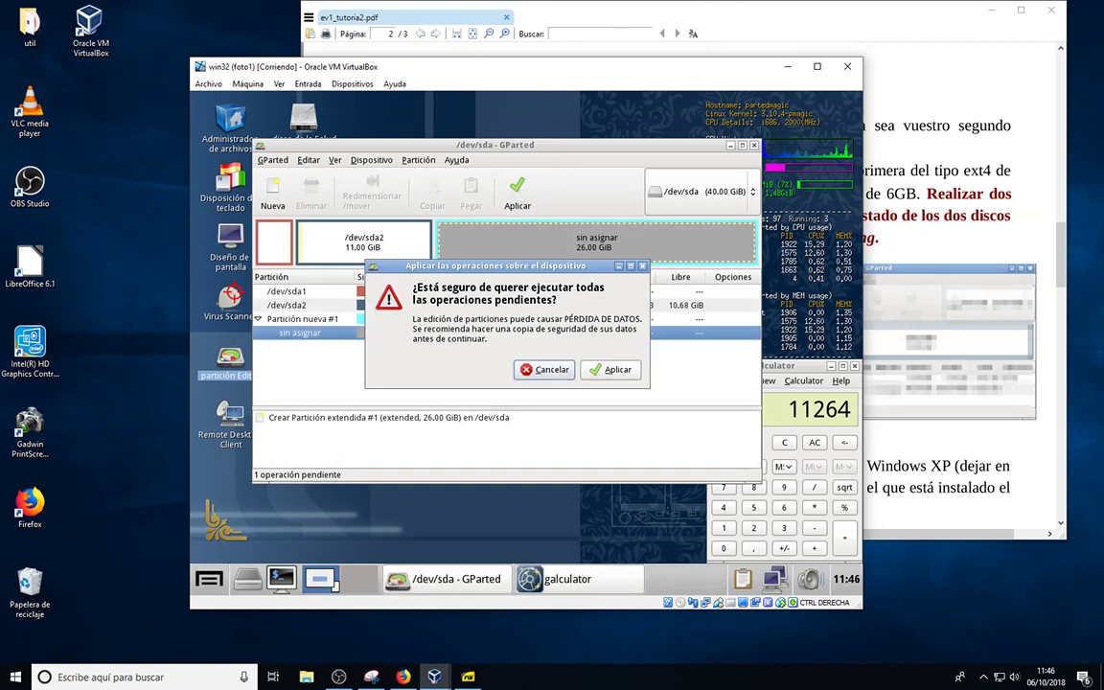
pyautogui.click(610, 370)
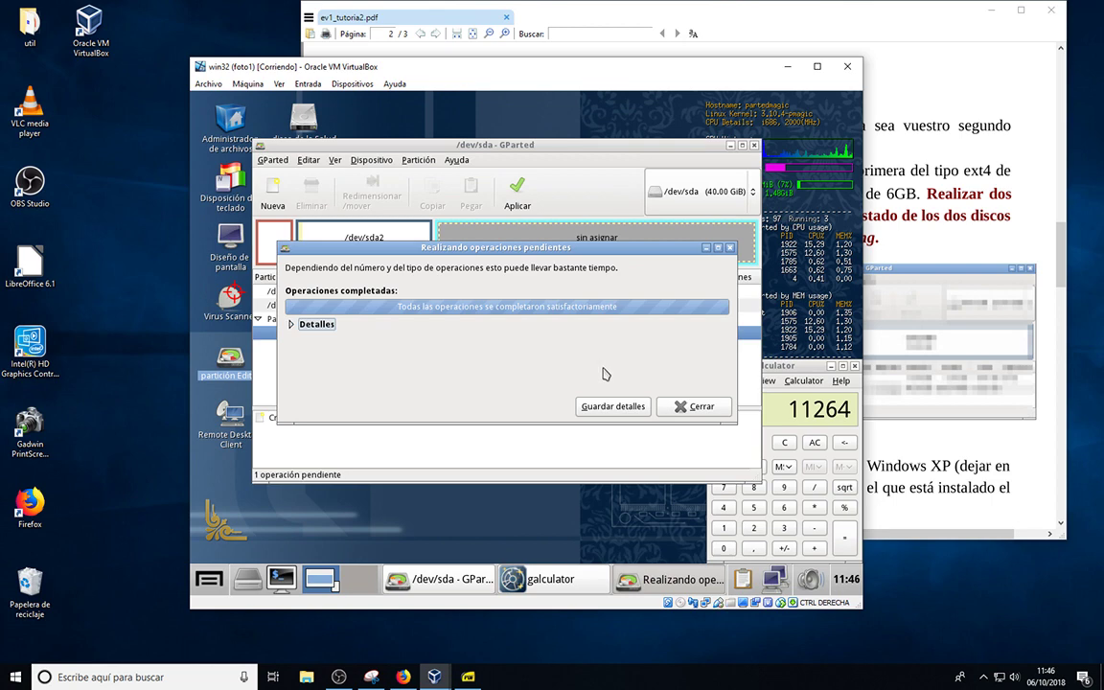
pyautogui.click(680, 407)
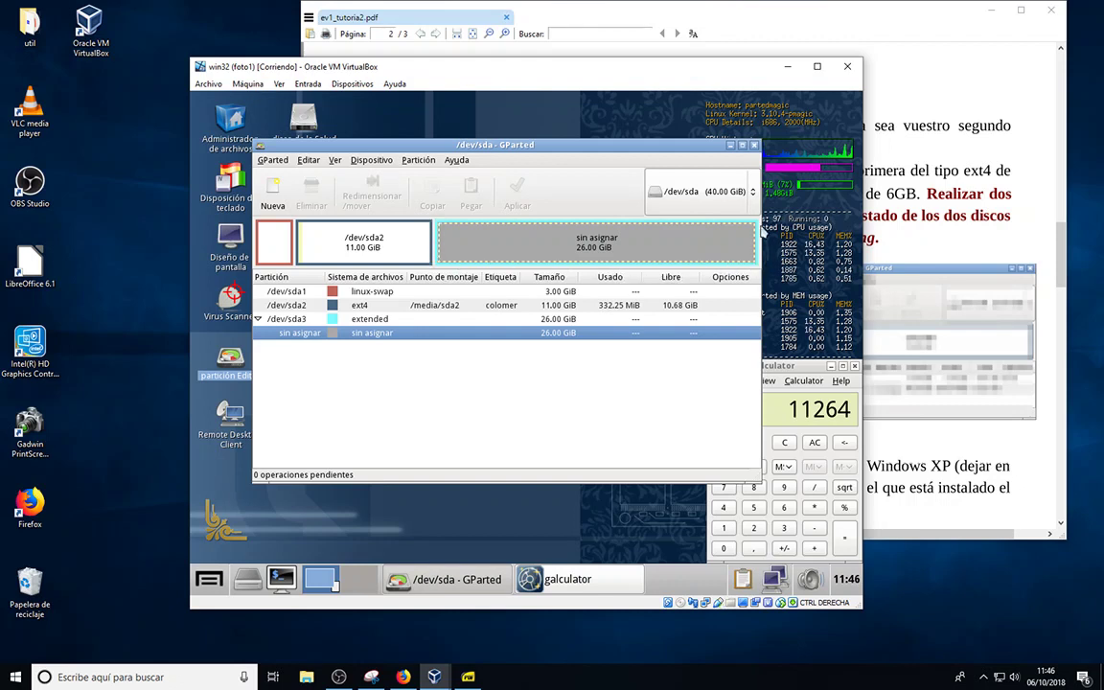
# Start a new partition inside the extended partition and multiply 2 by 1024 in the calculator to work out its MiB size
pyautogui.rightClick(526, 246)
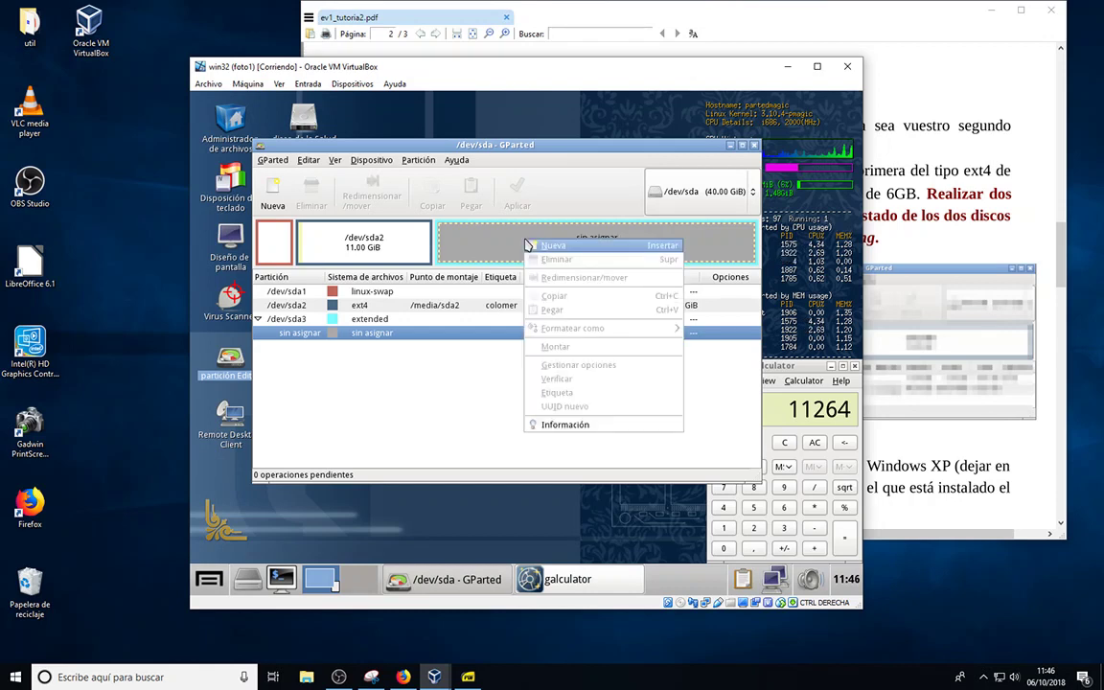
pyautogui.click(551, 247)
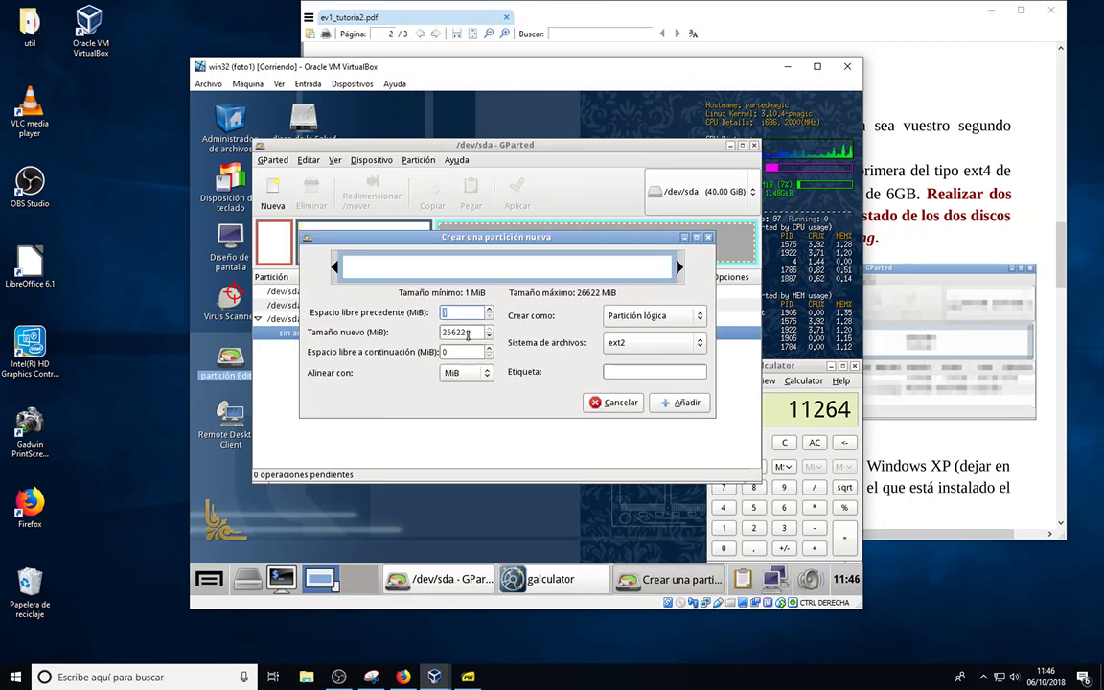
pyautogui.click(816, 427)
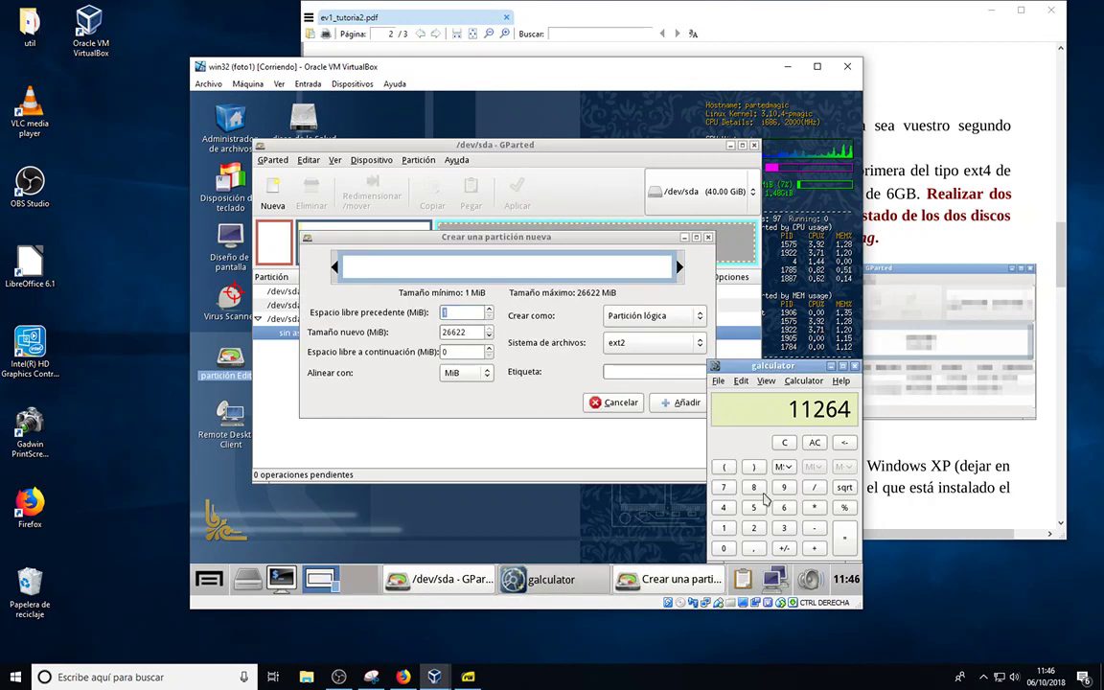
pyautogui.click(814, 443)
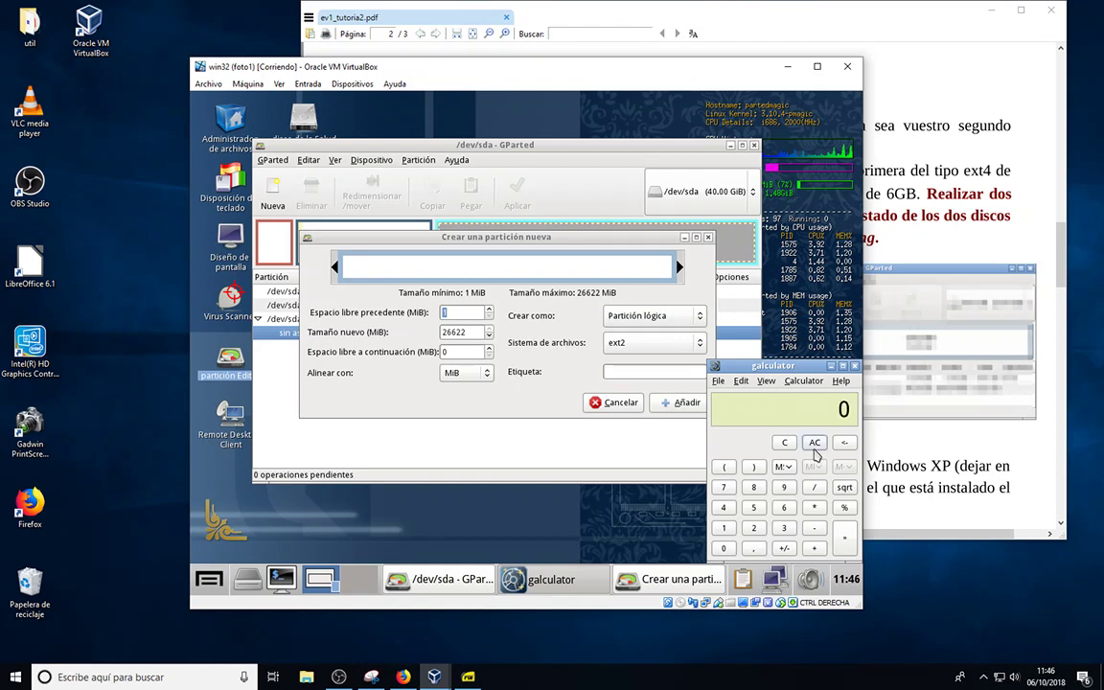
pyautogui.click(754, 528)
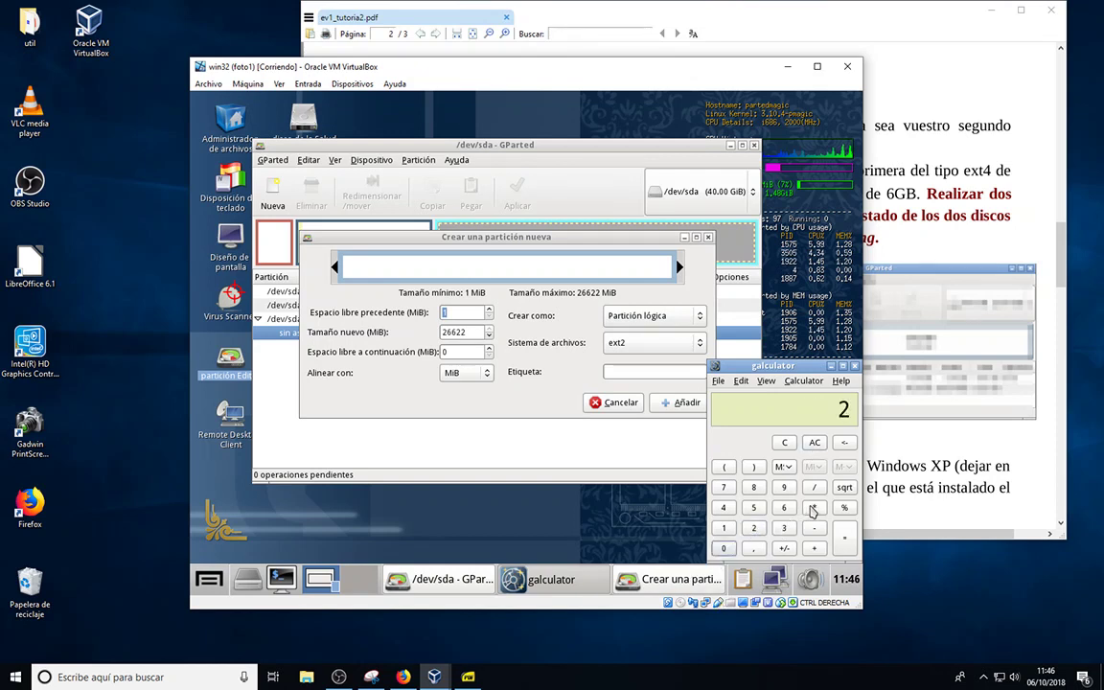
pyautogui.click(724, 528)
pyautogui.click(724, 548)
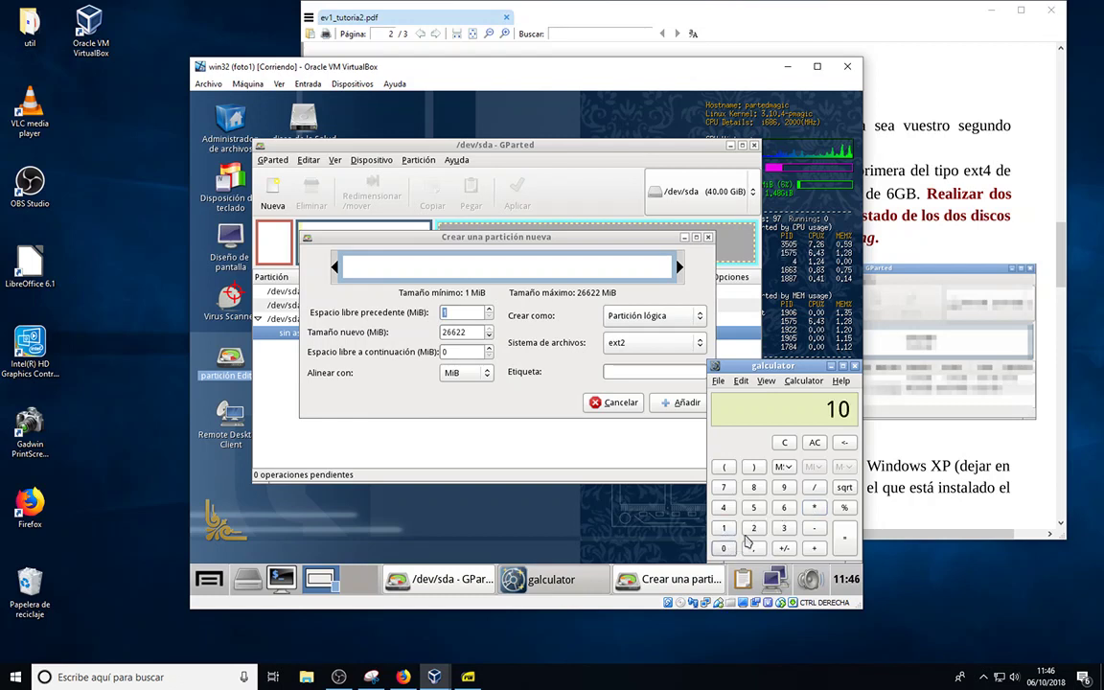
pyautogui.click(754, 528)
pyautogui.click(724, 508)
pyautogui.press('*')
pyautogui.press('2')
pyautogui.press('Return')
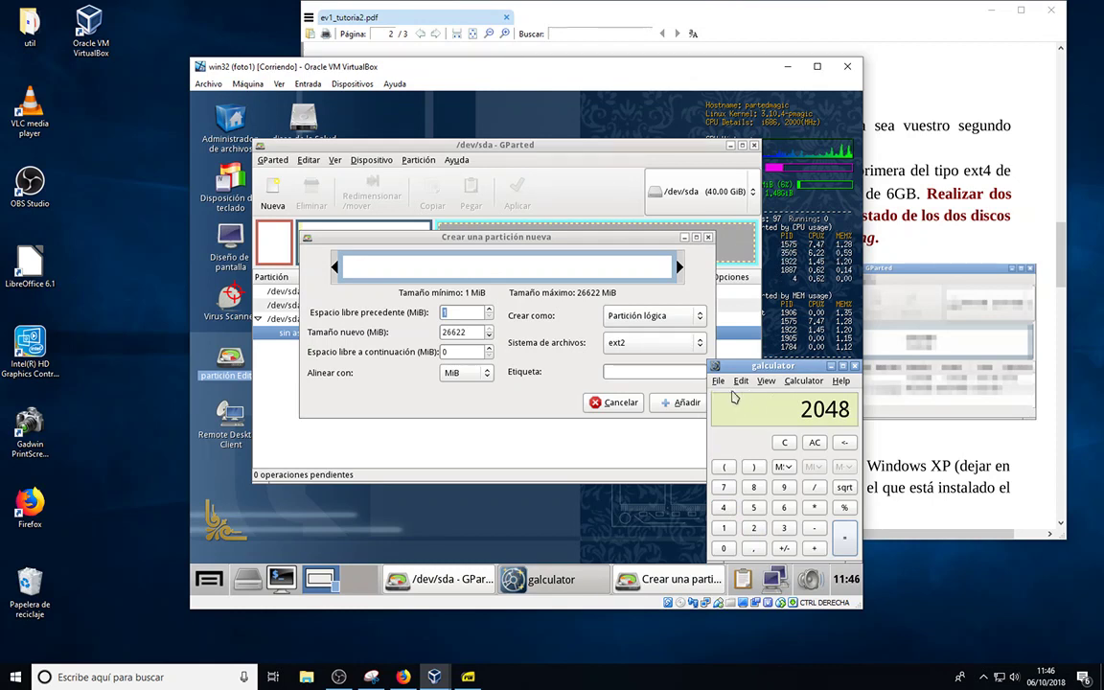
# Set the new logical partition's size to 20480 MiB and its file system to ext4, keeping it as Partición lógica
pyautogui.doubleClick(468, 333)
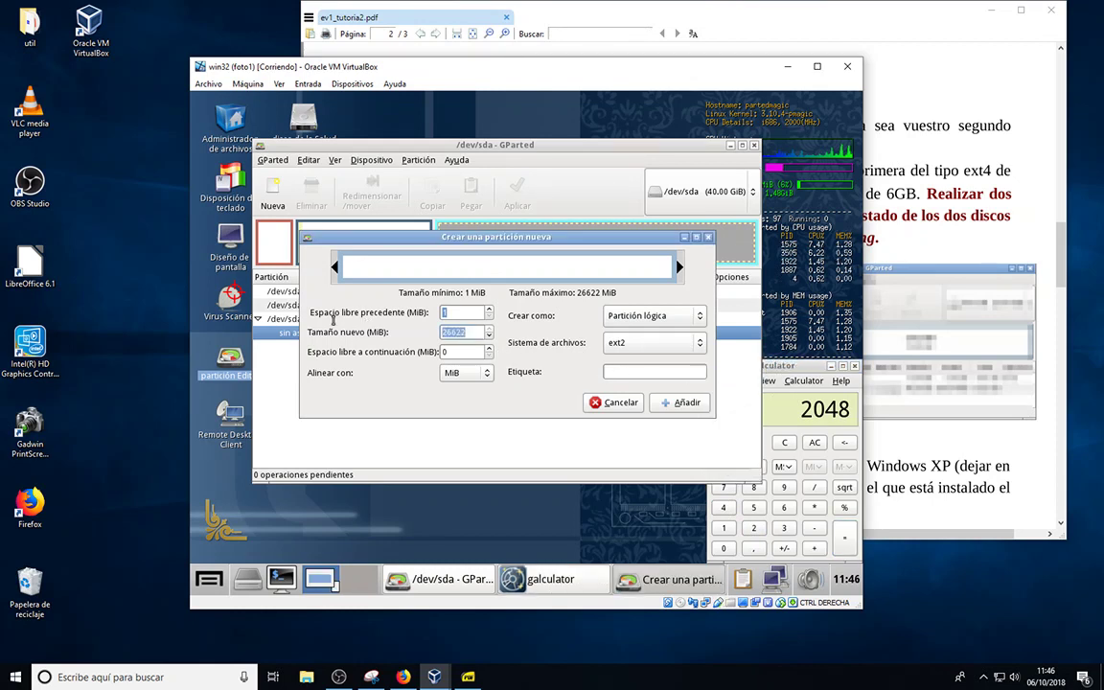
pyautogui.write('20480')
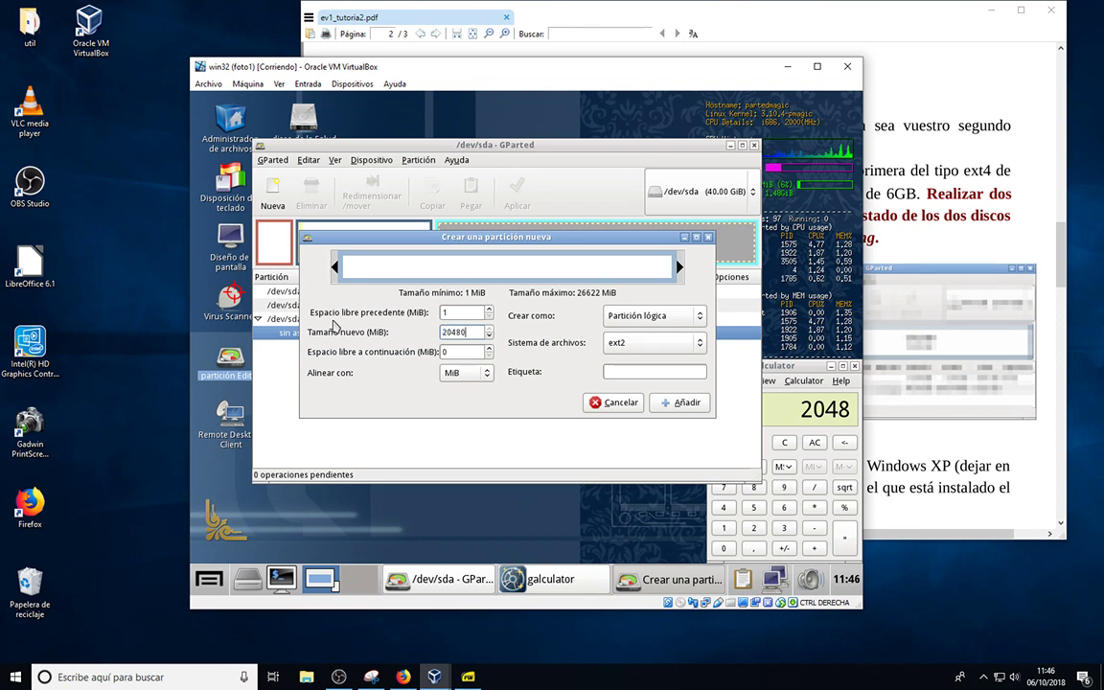
pyautogui.click(700, 343)
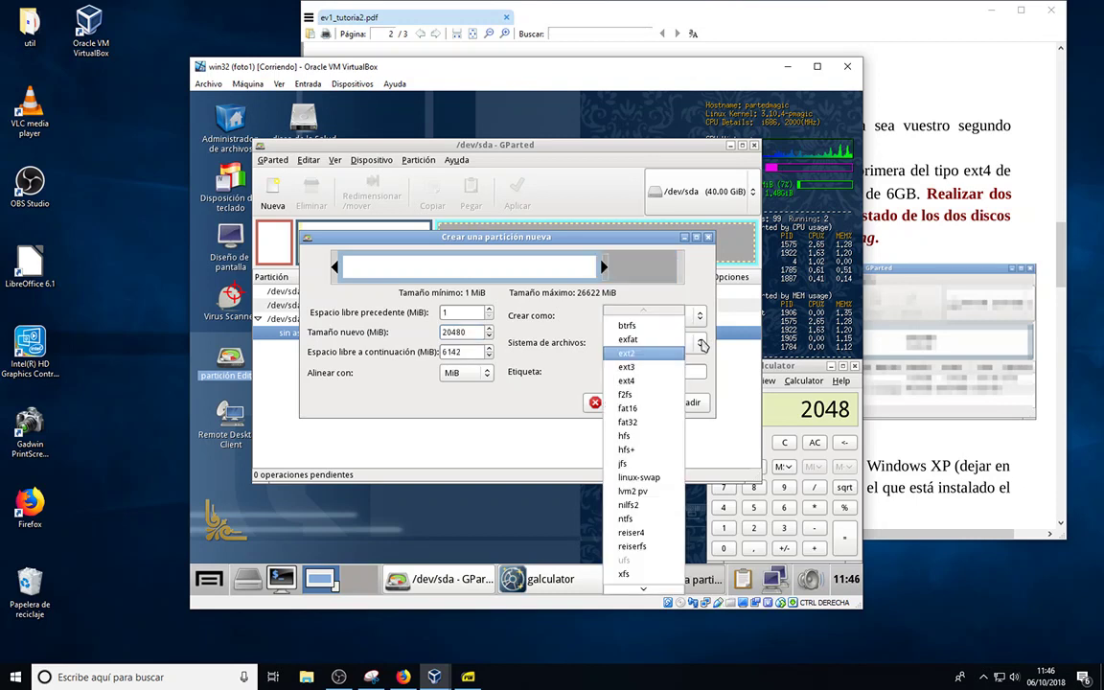
pyautogui.click(671, 381)
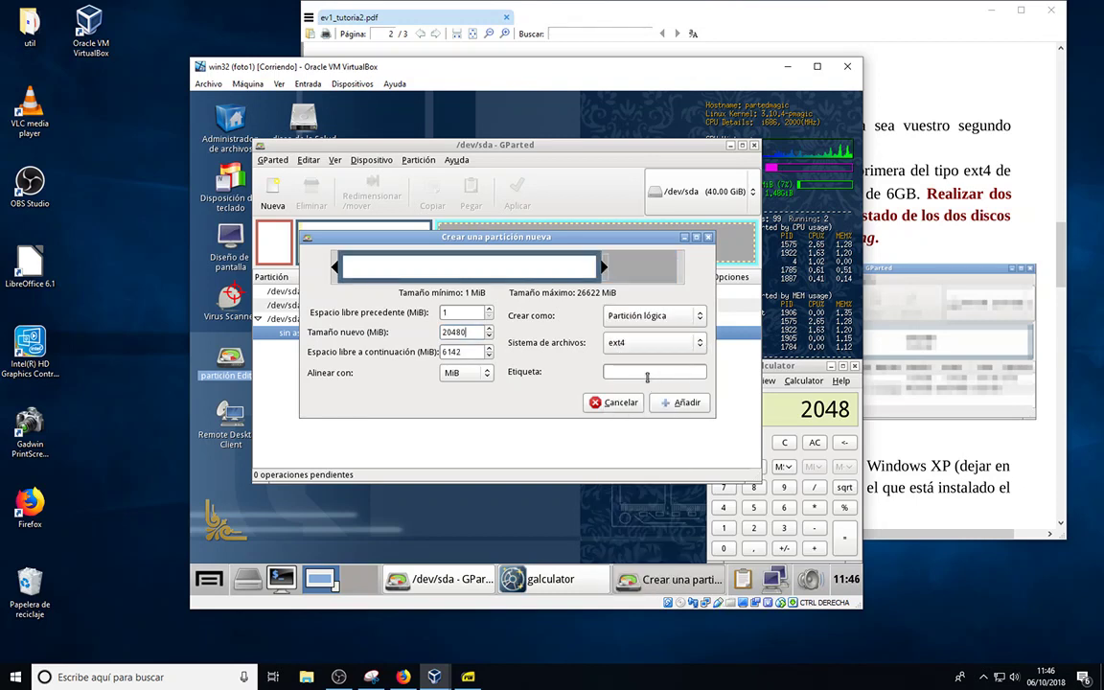
pyautogui.click(701, 320)
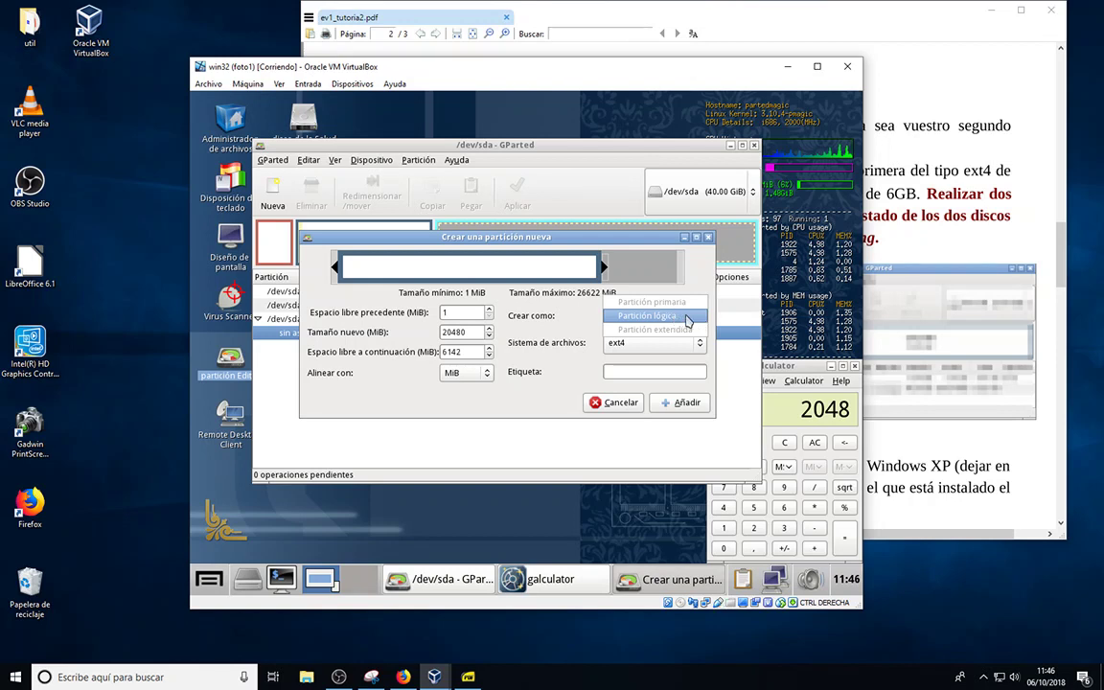
pyautogui.click(688, 317)
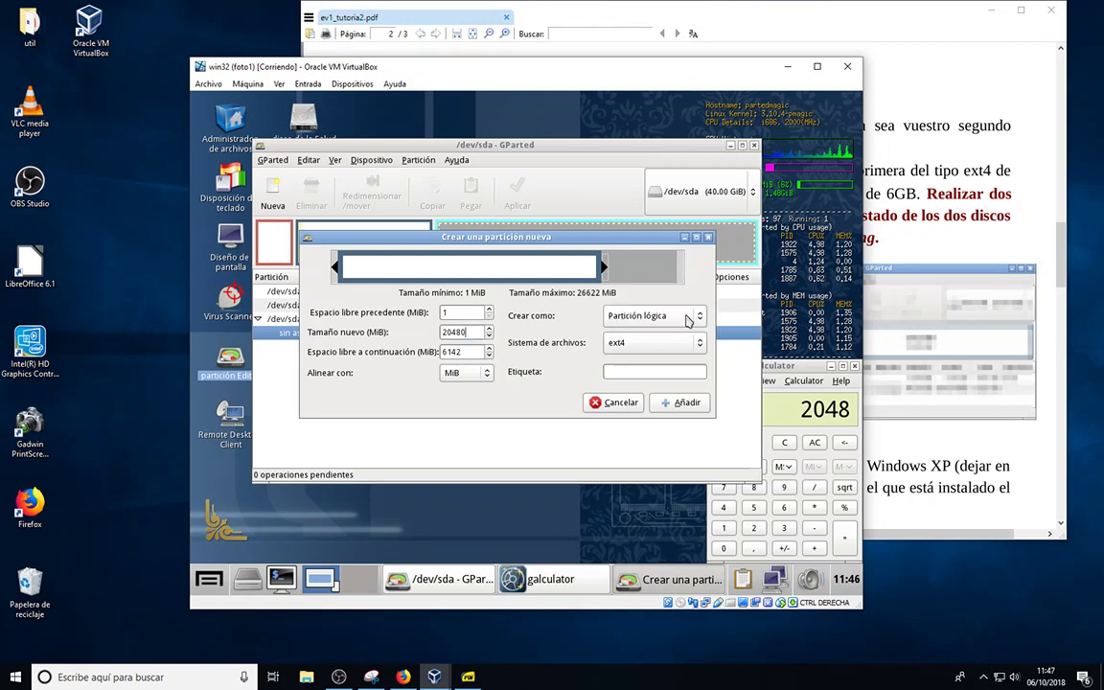
# Label the 20480 MiB logical partition with the student's first name, add it and apply the pending operation to /dev/sda
pyautogui.click(646, 370)
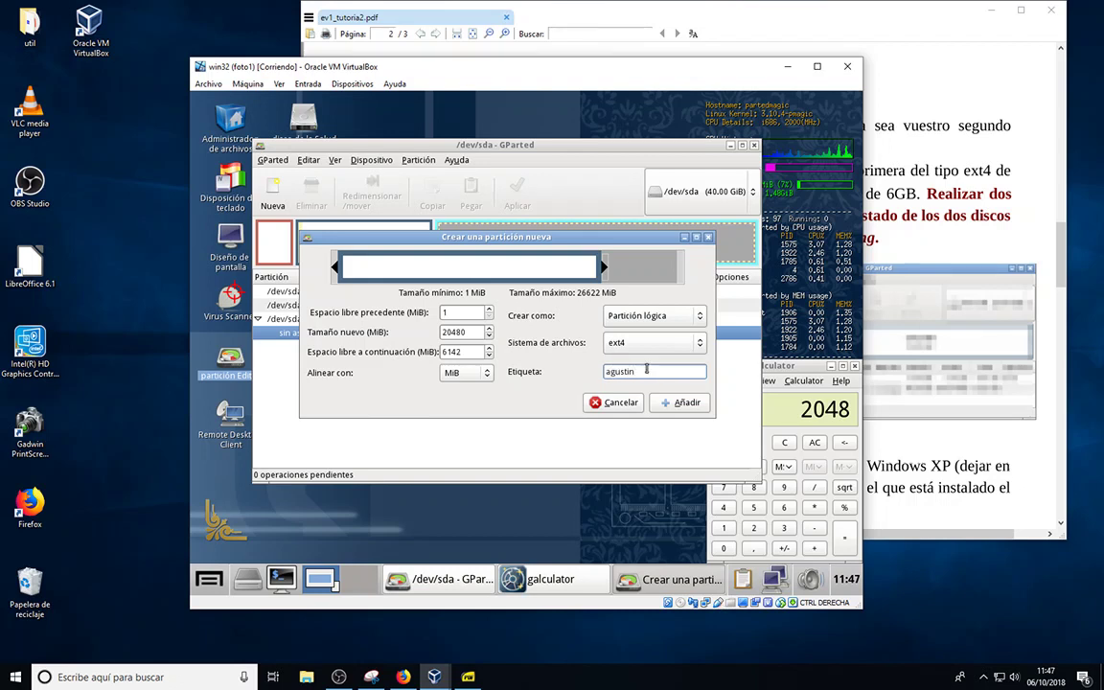
pyautogui.click(671, 403)
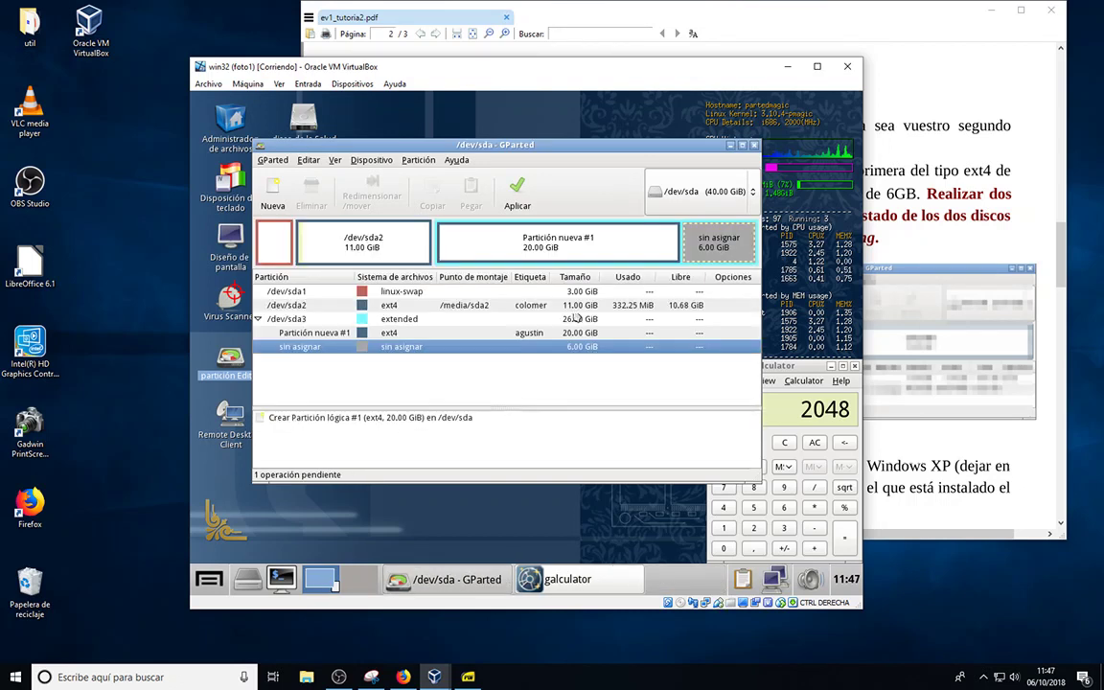
pyautogui.click(517, 197)
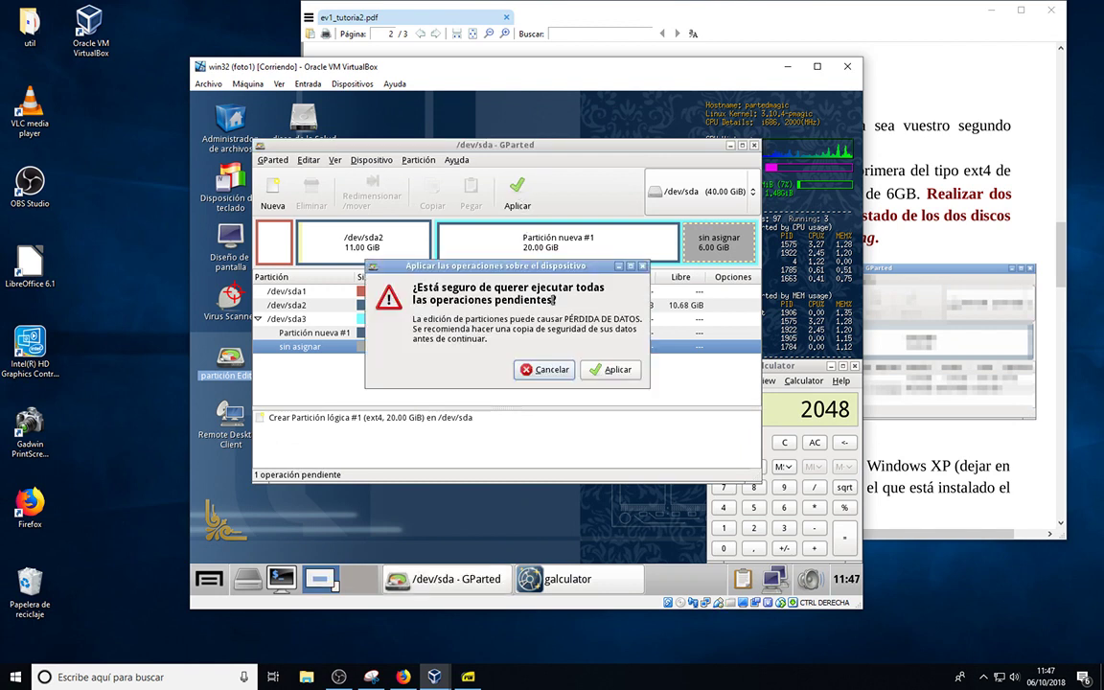
pyautogui.click(610, 370)
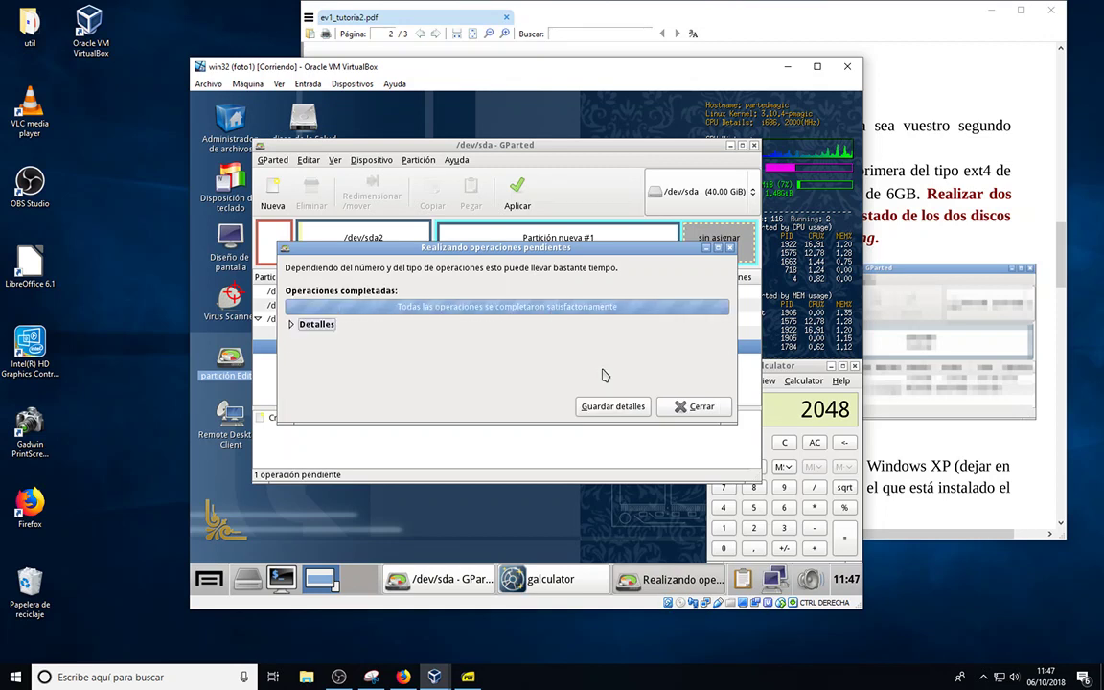
pyautogui.click(693, 406)
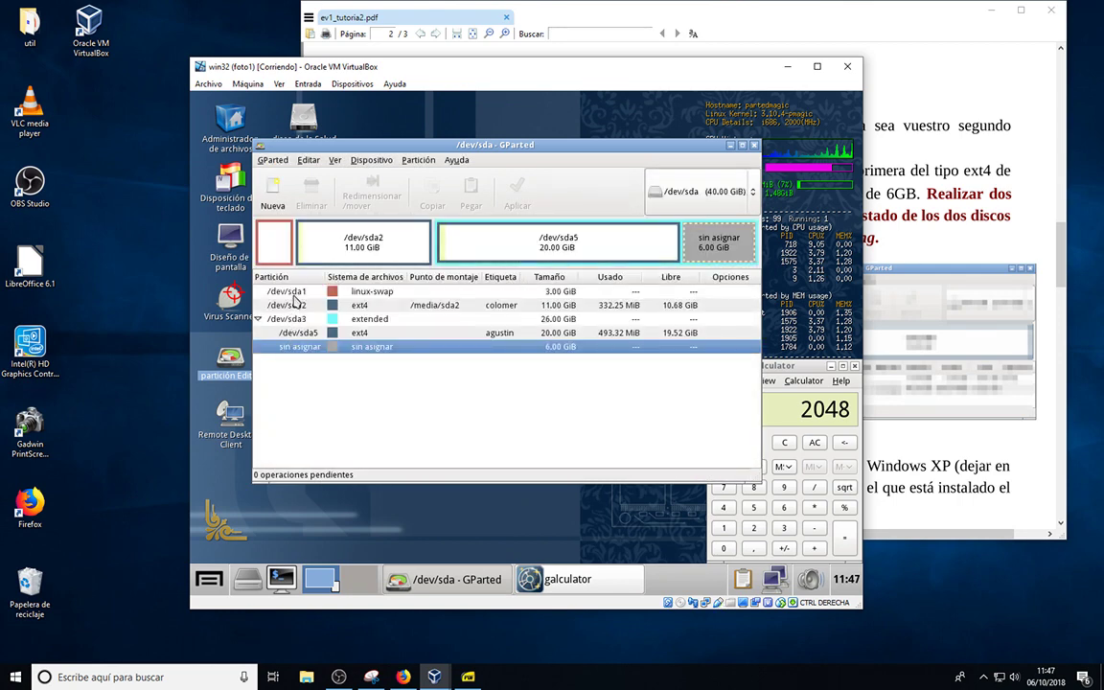
# Review the swap, primary ext4 and extended partitions one by one in the partition list of /dev/sda
pyautogui.click(293, 292)
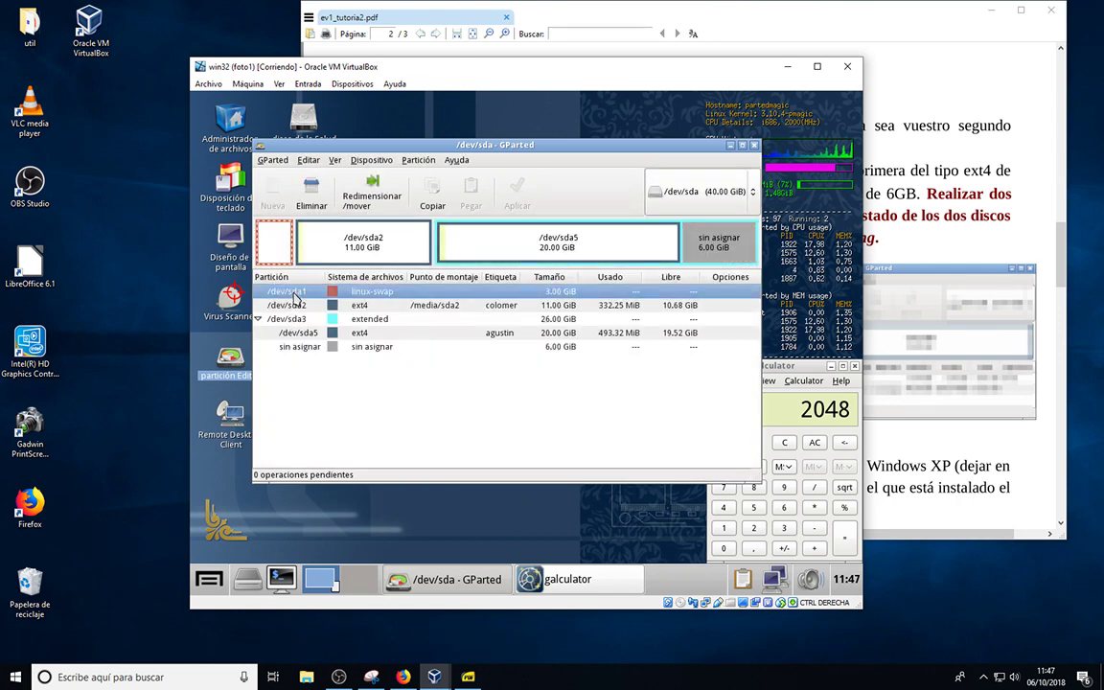
pyautogui.click(297, 305)
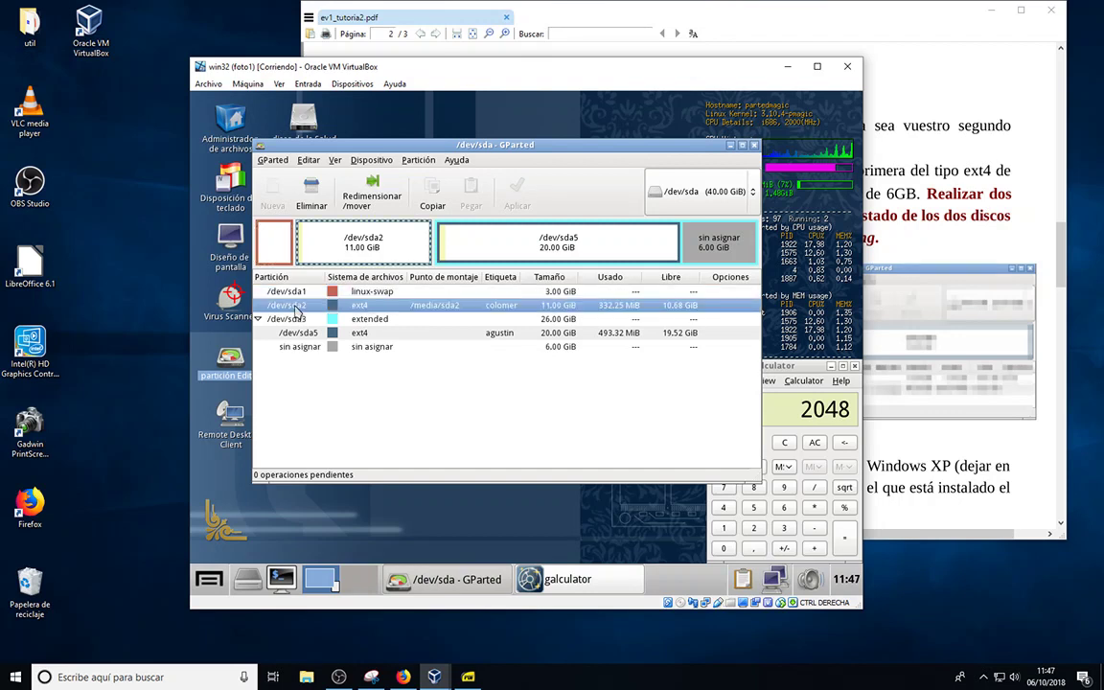
pyautogui.click(301, 321)
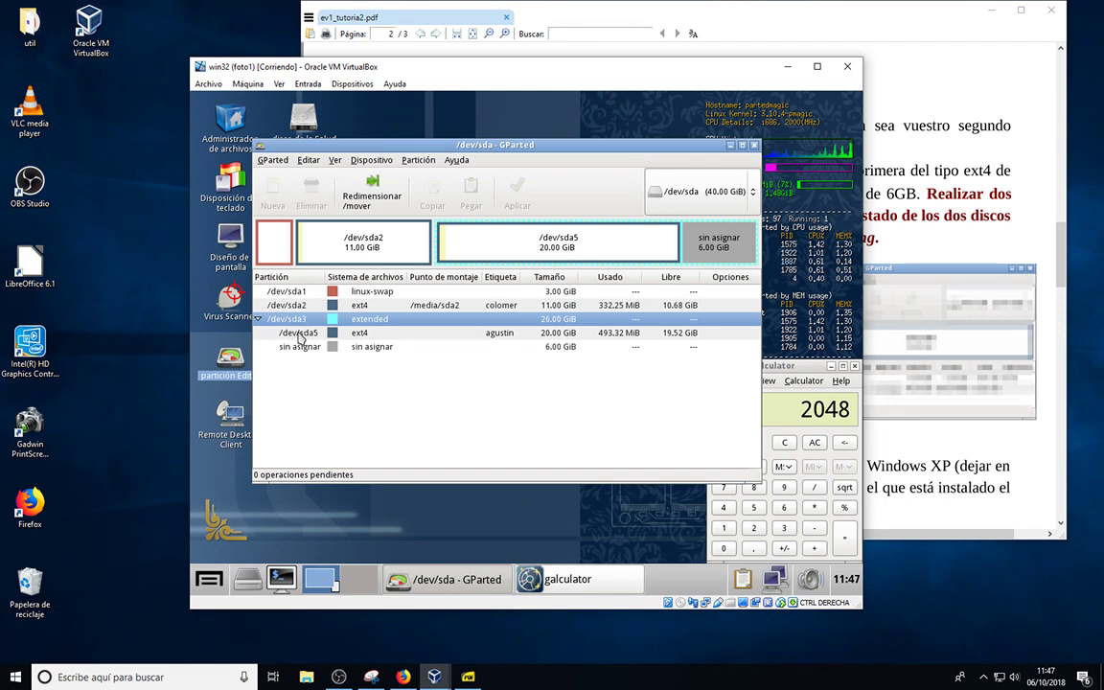
# Add a fat32 logical partition using all the unallocated space after the 20 GiB ext4 partition, without a label
pyautogui.click(299, 336)
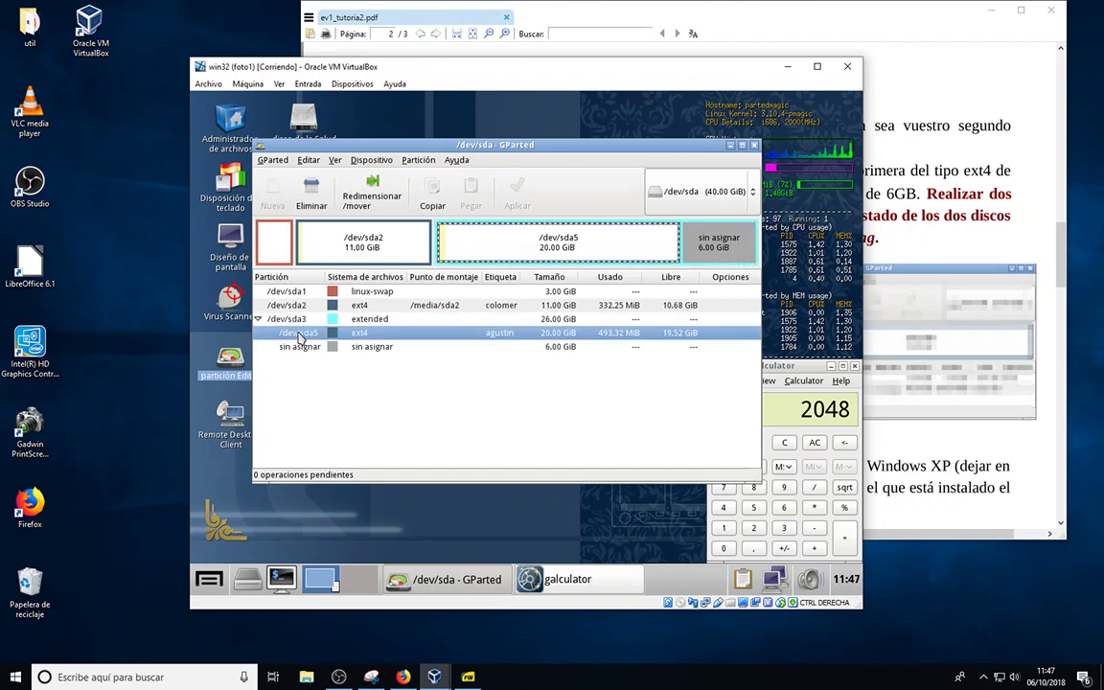
pyautogui.click(516, 224)
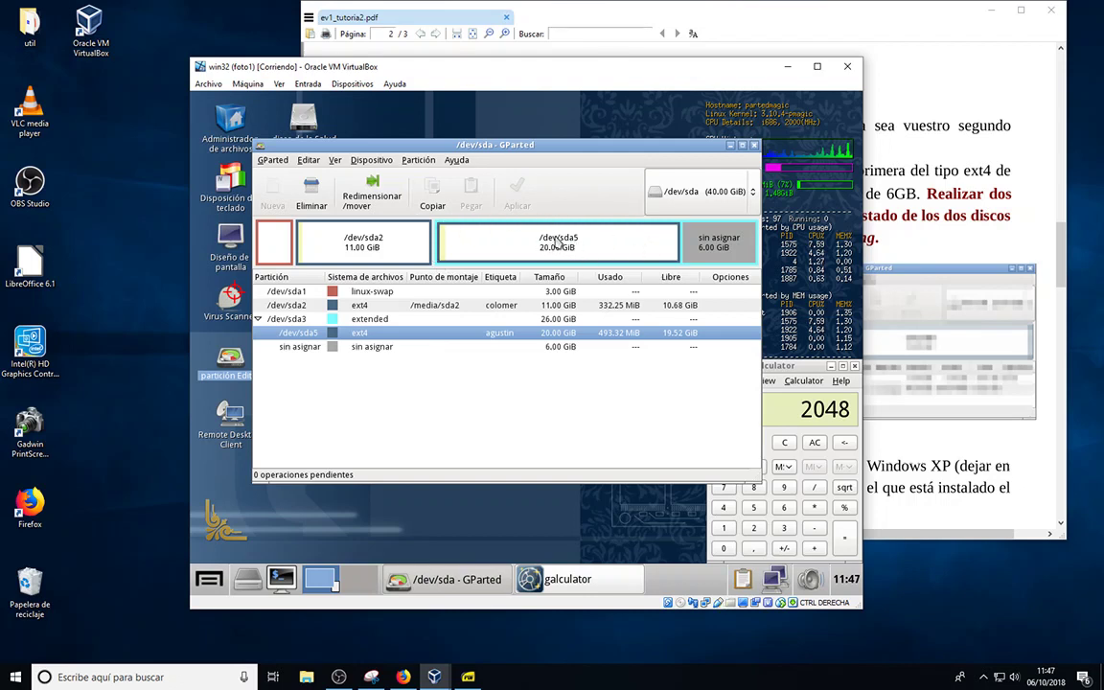
pyautogui.click(358, 353)
pyautogui.rightClick(730, 246)
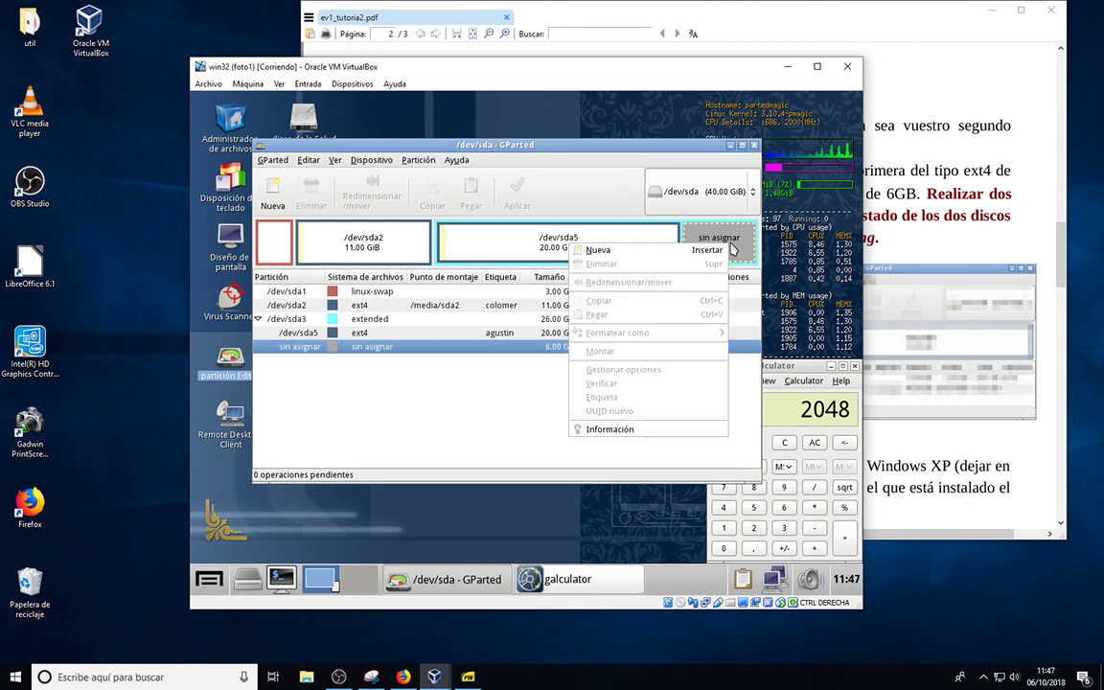
pyautogui.click(649, 252)
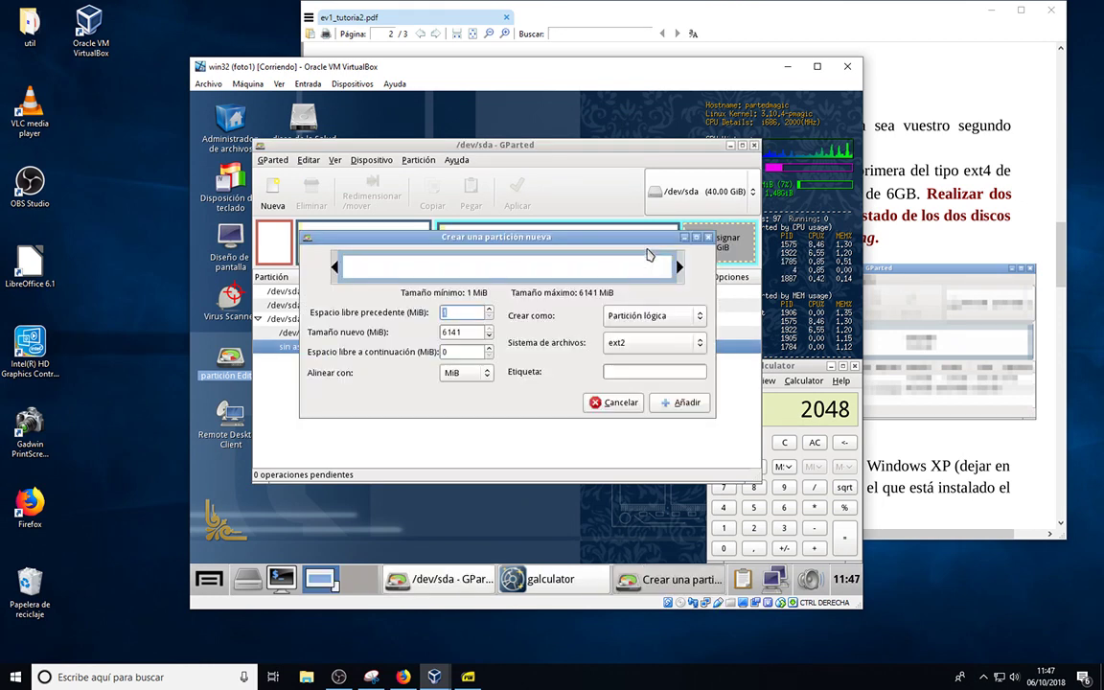
pyautogui.click(679, 341)
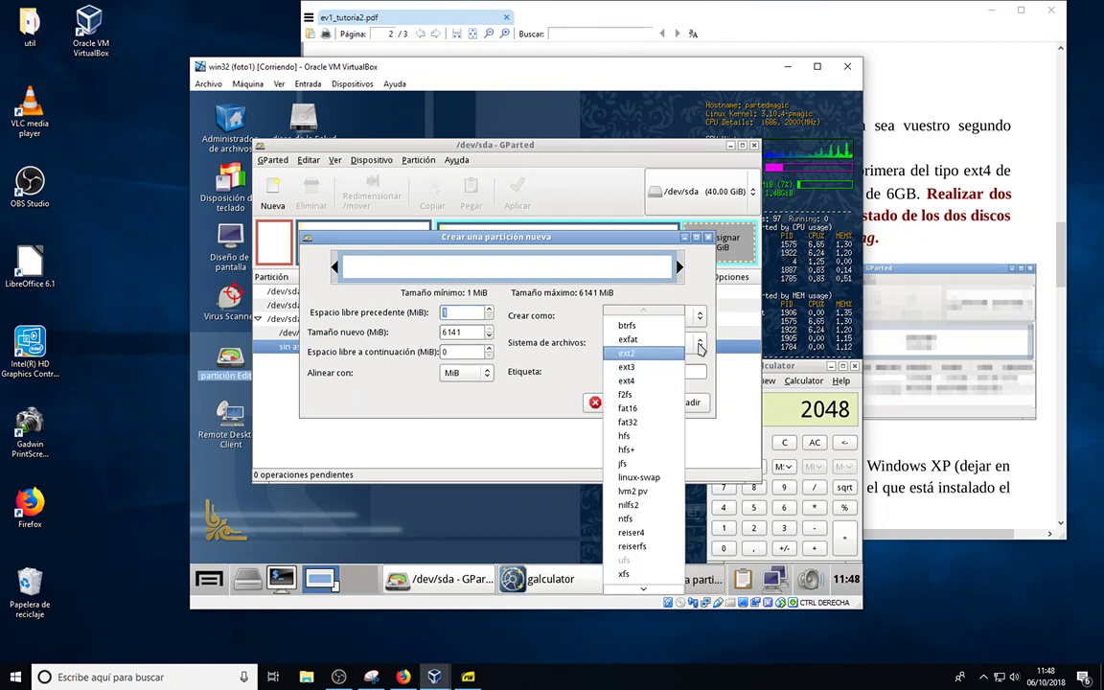
pyautogui.click(652, 423)
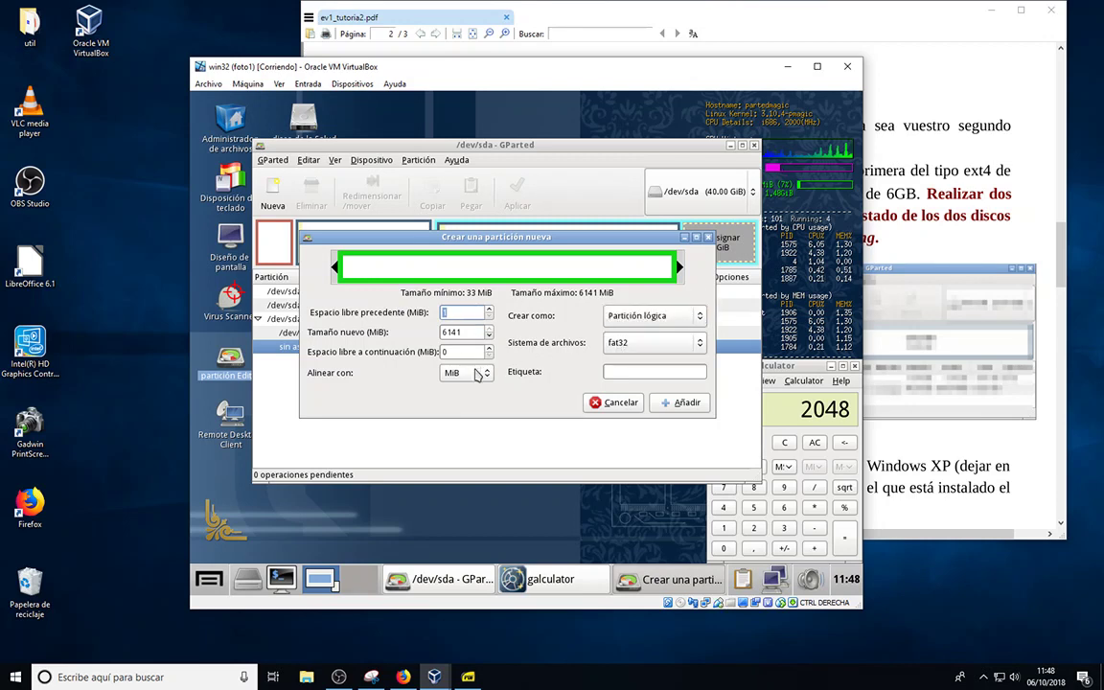
pyautogui.click(671, 404)
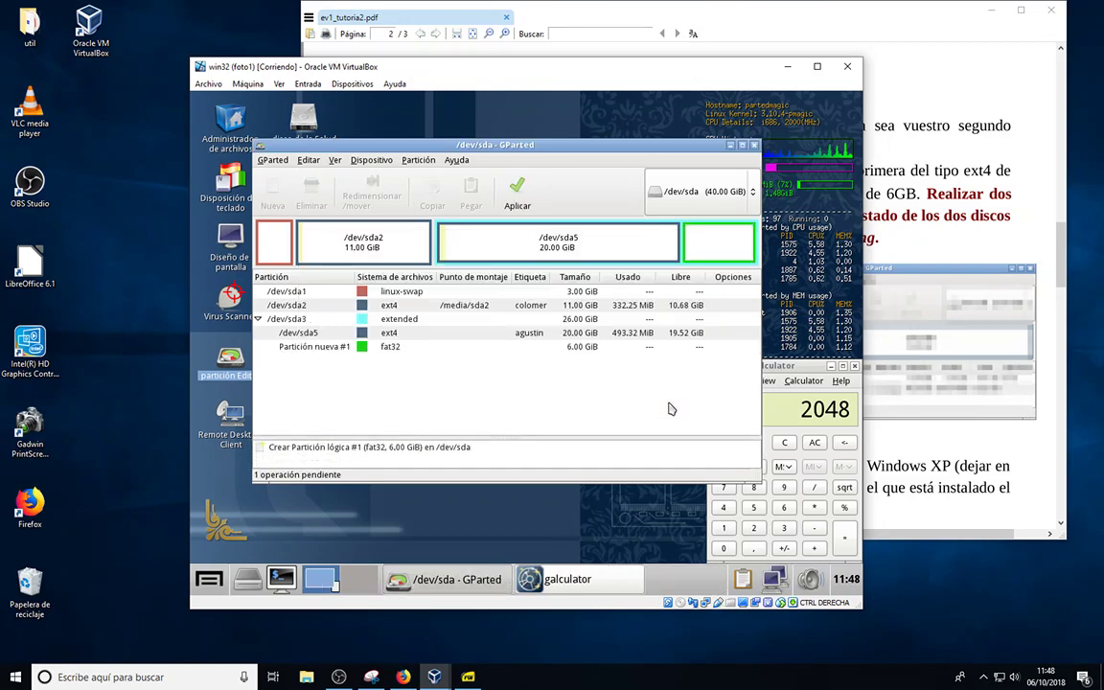
# Apply the pending fat32 partition creation to /dev/sda and close the operations report
pyautogui.click(519, 197)
pyautogui.click(612, 370)
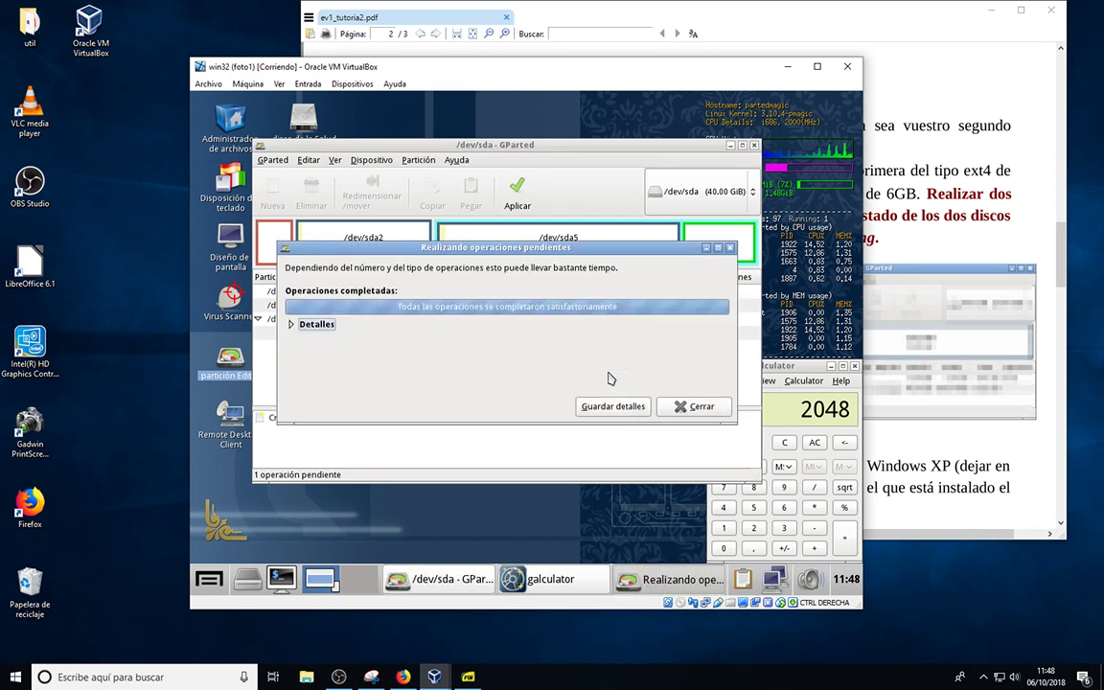
pyautogui.click(683, 408)
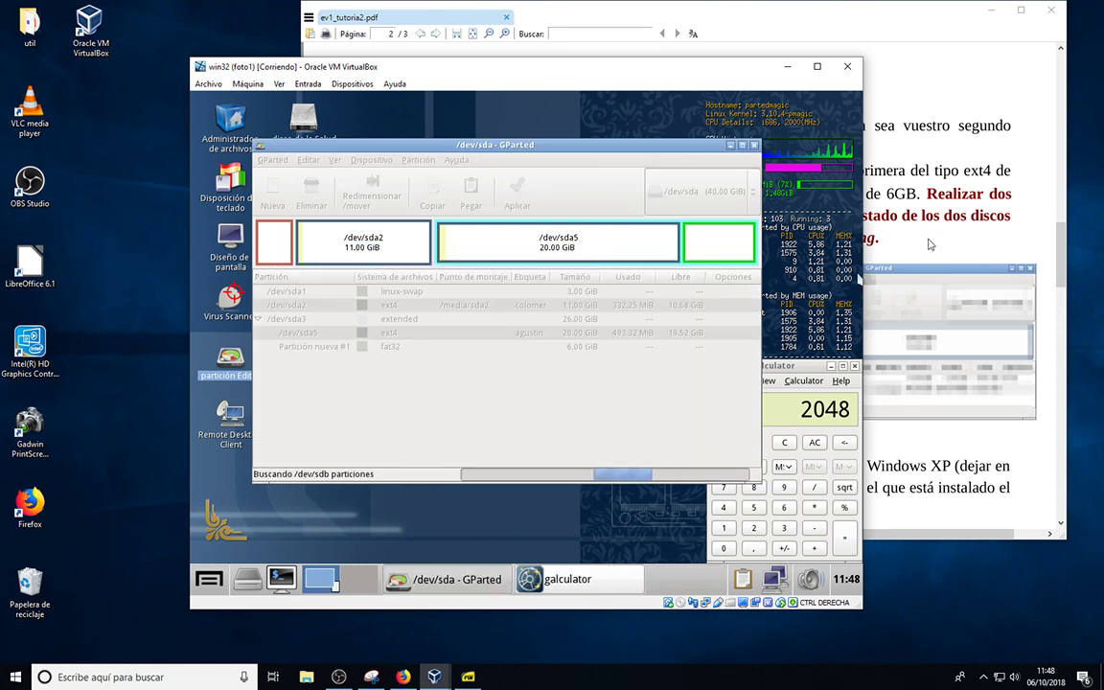
# Check the PDF's screenshot requirements and capture the GParted window of /dev/sda with Herramienta Recortes
pyautogui.click(928, 244)
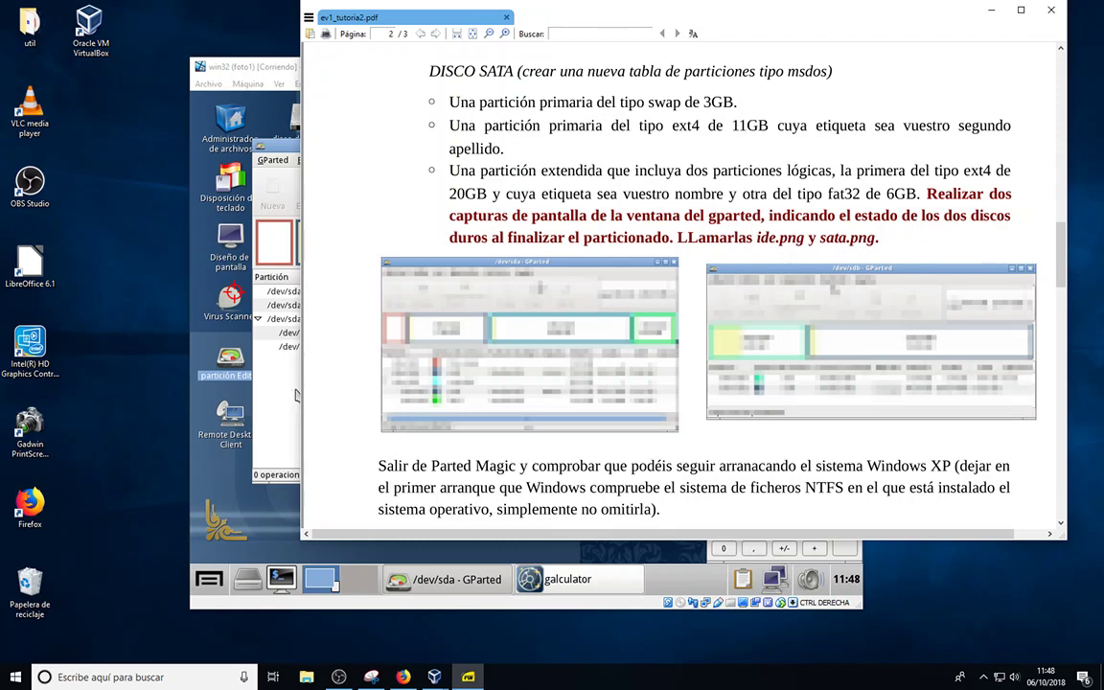
pyautogui.click(296, 395)
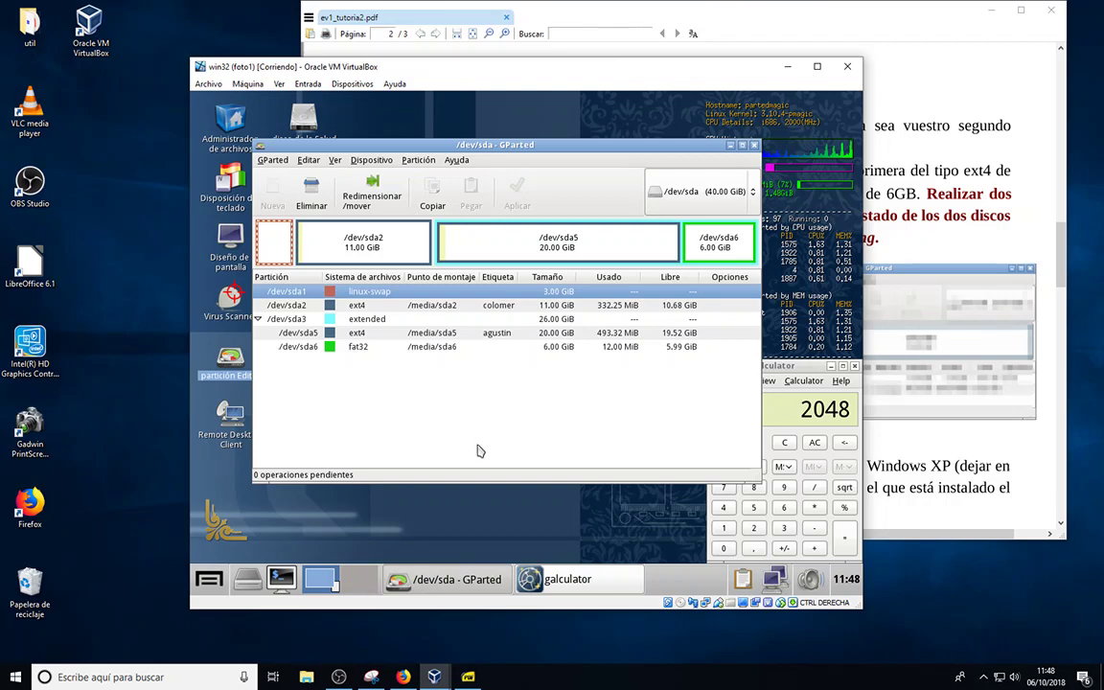
pyautogui.click(371, 677)
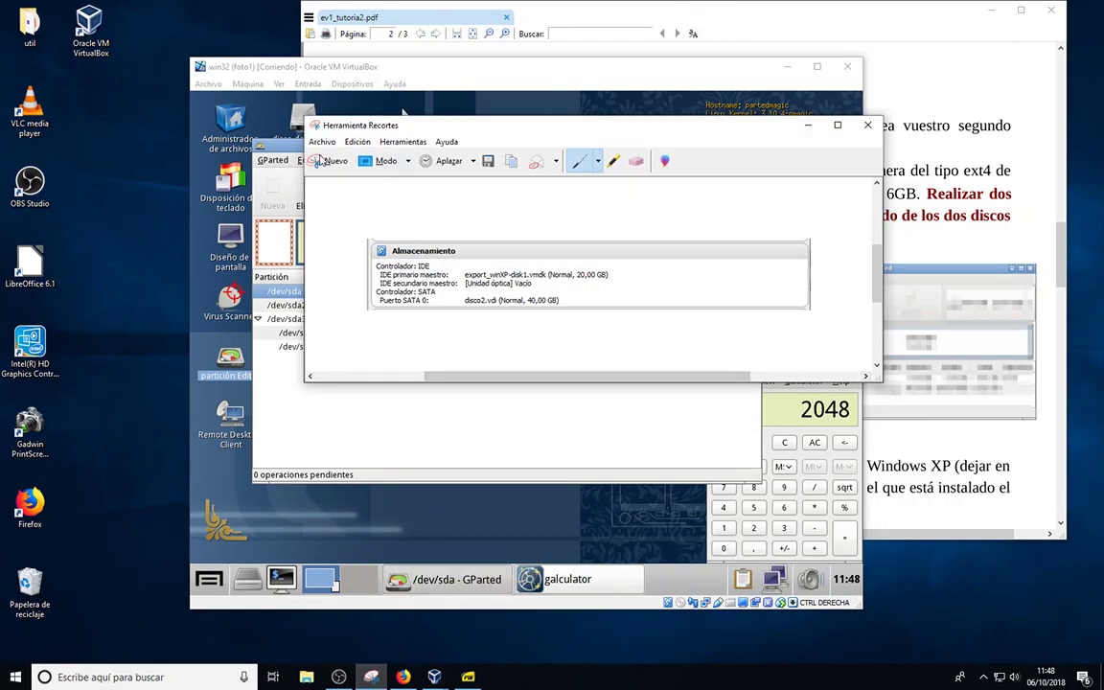
pyautogui.click(329, 160)
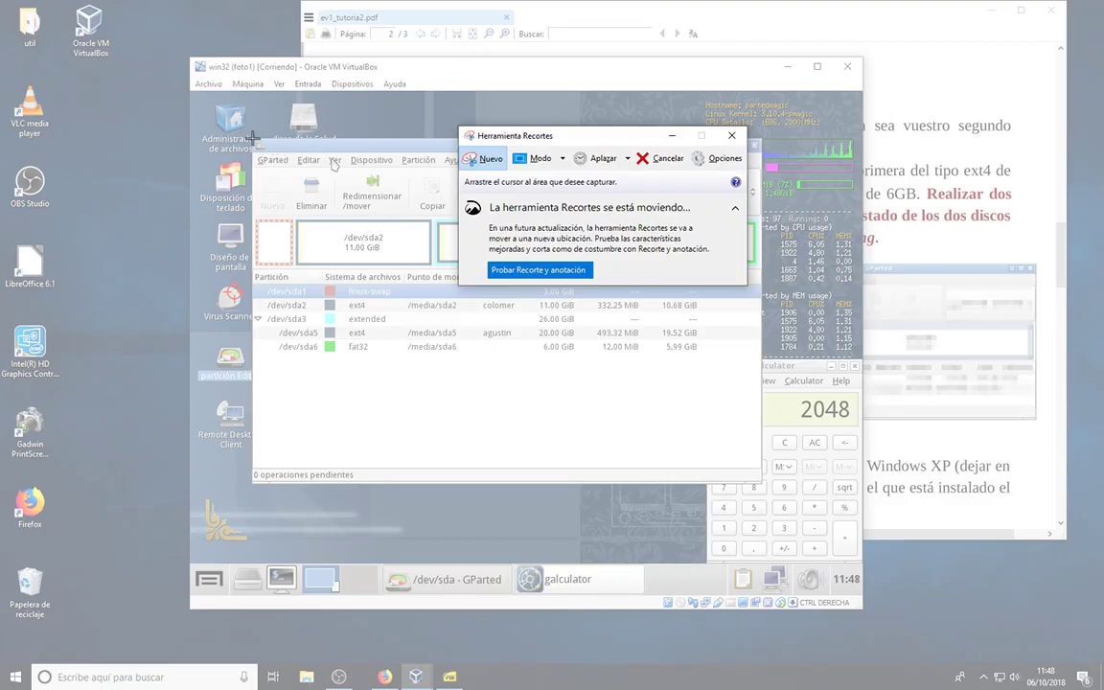
pyautogui.moveTo(251, 137); pyautogui.dragTo(764, 482)
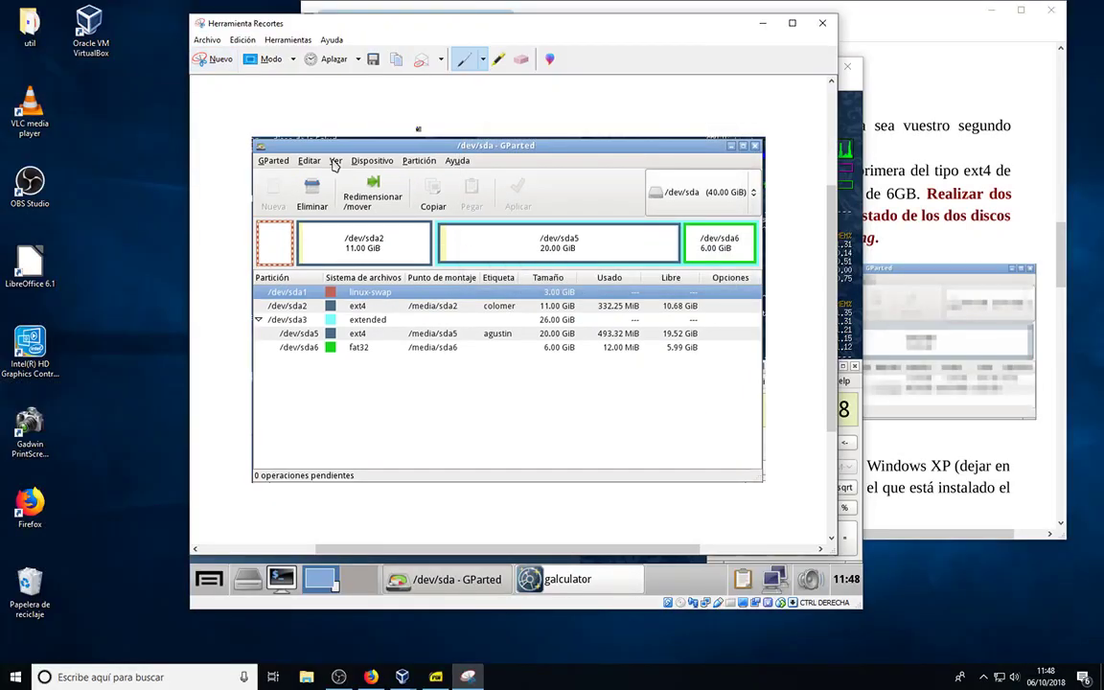
# Save the capture of /dev/sda as a PNG named sata in the Imágenes folder
pyautogui.click(207, 40)
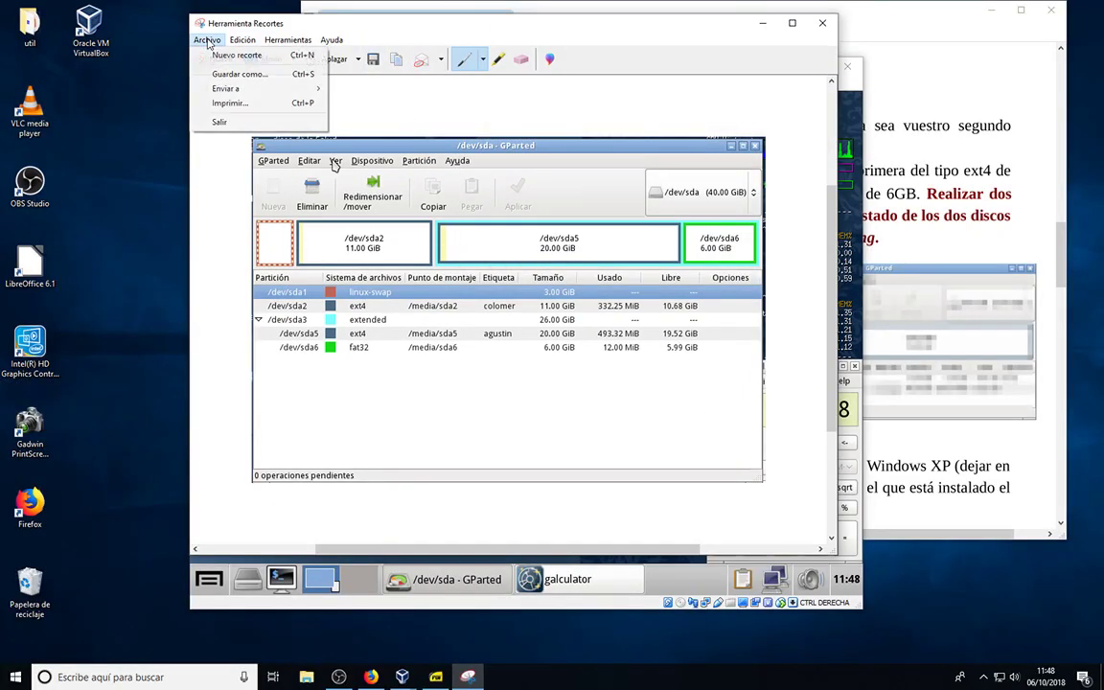
pyautogui.click(208, 73)
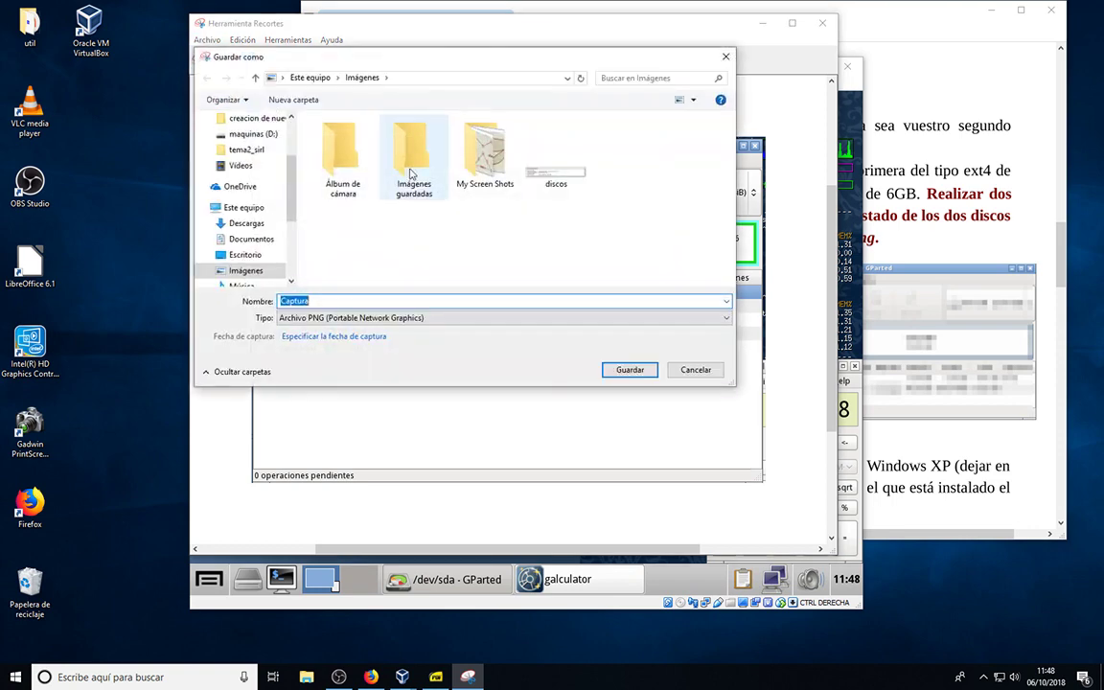
pyautogui.write('sat')
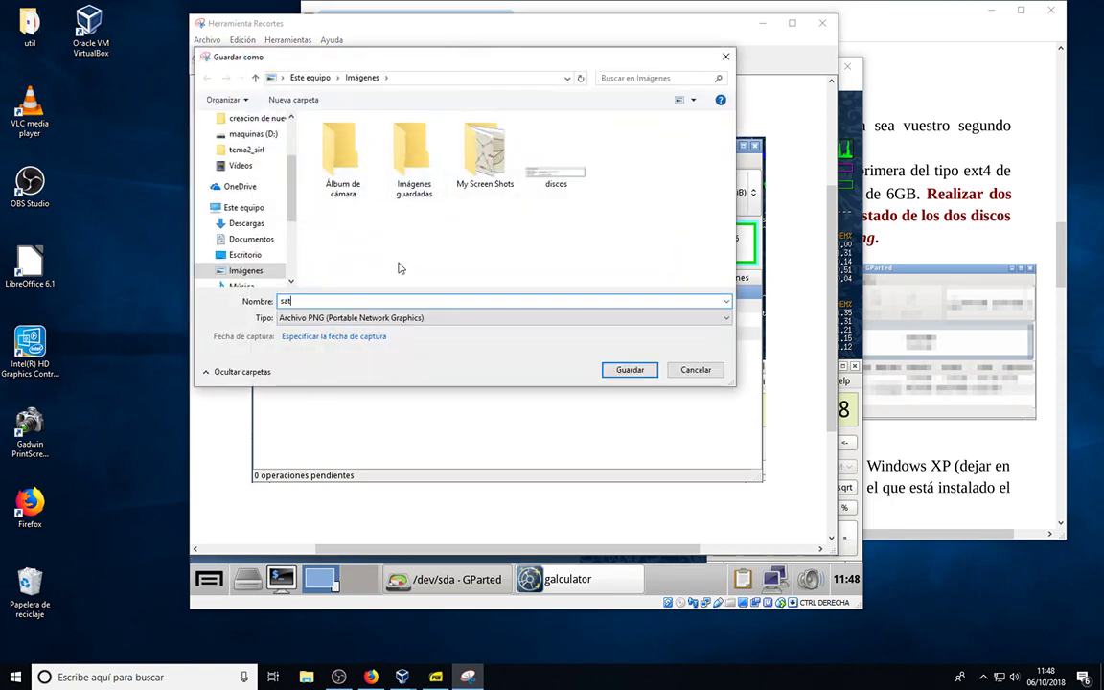
pyautogui.write('a')
pyautogui.press('Return')
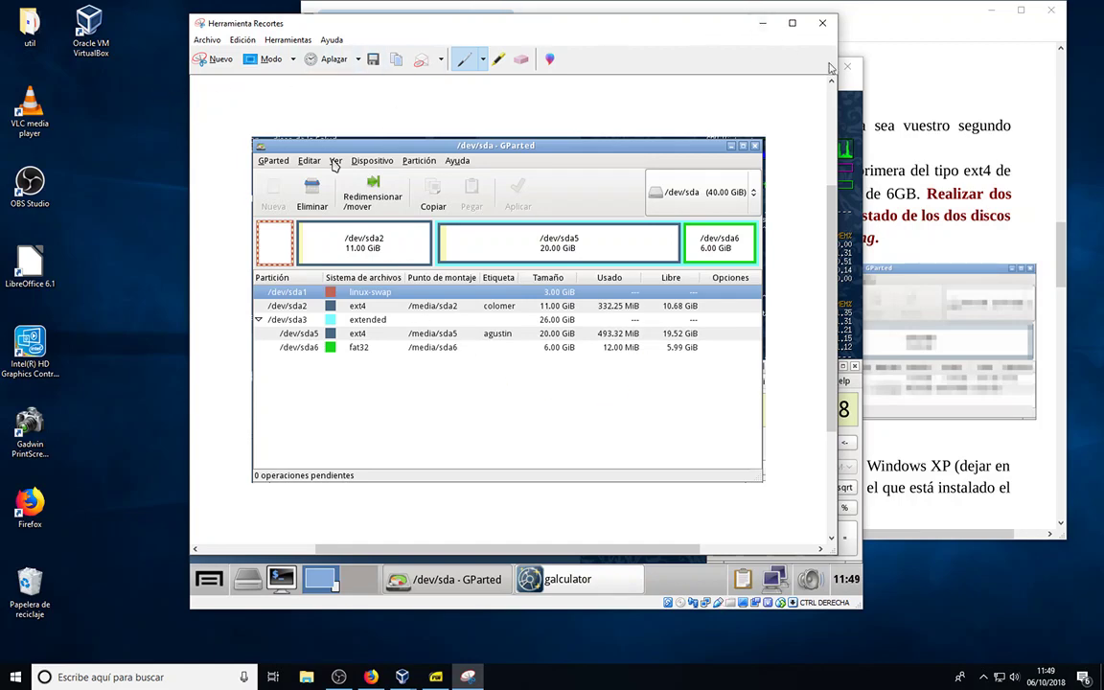
# Return to GParted, show the disk /dev/sdb and capture its window with Herramienta Recortes
pyautogui.click(857, 86)
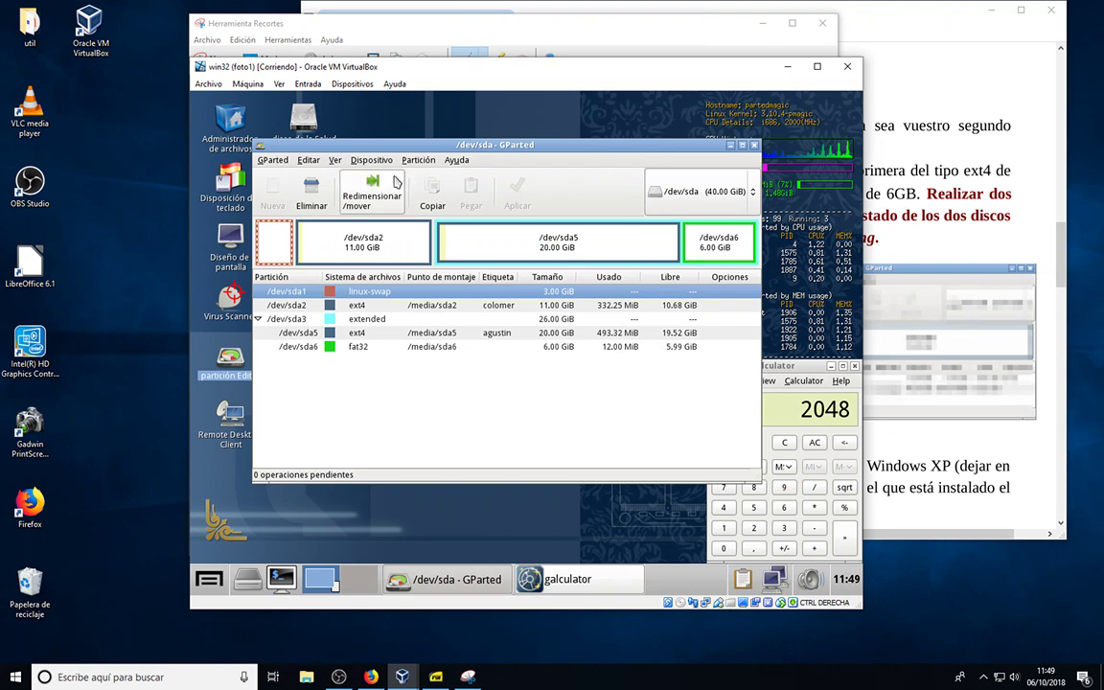
pyautogui.click(714, 197)
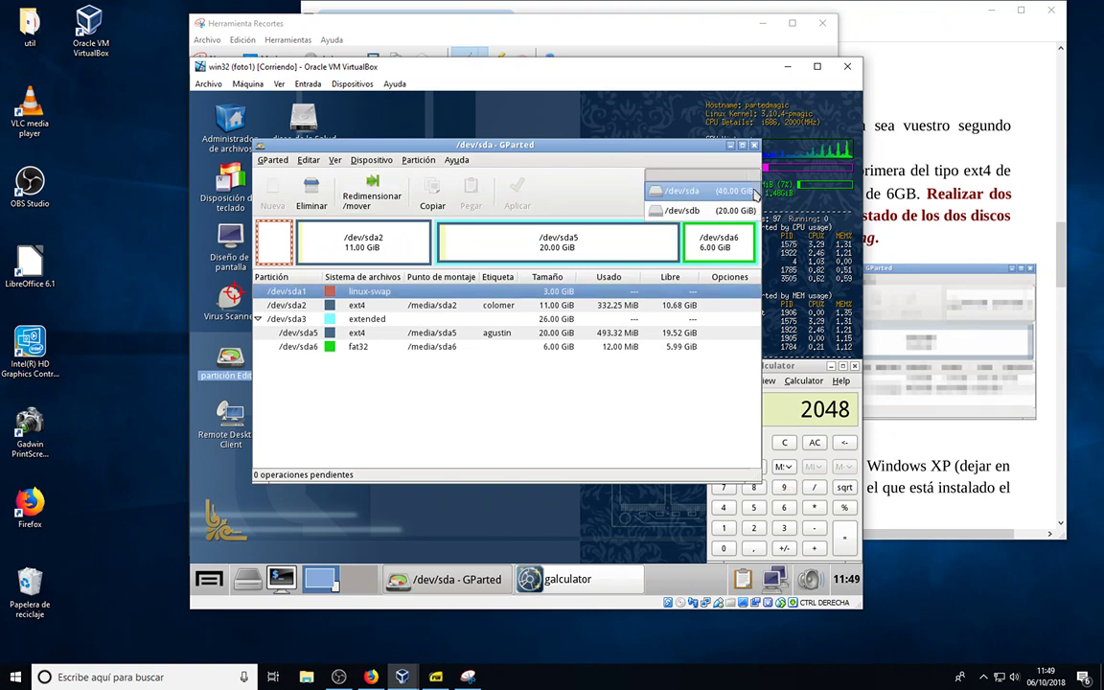
pyautogui.click(697, 210)
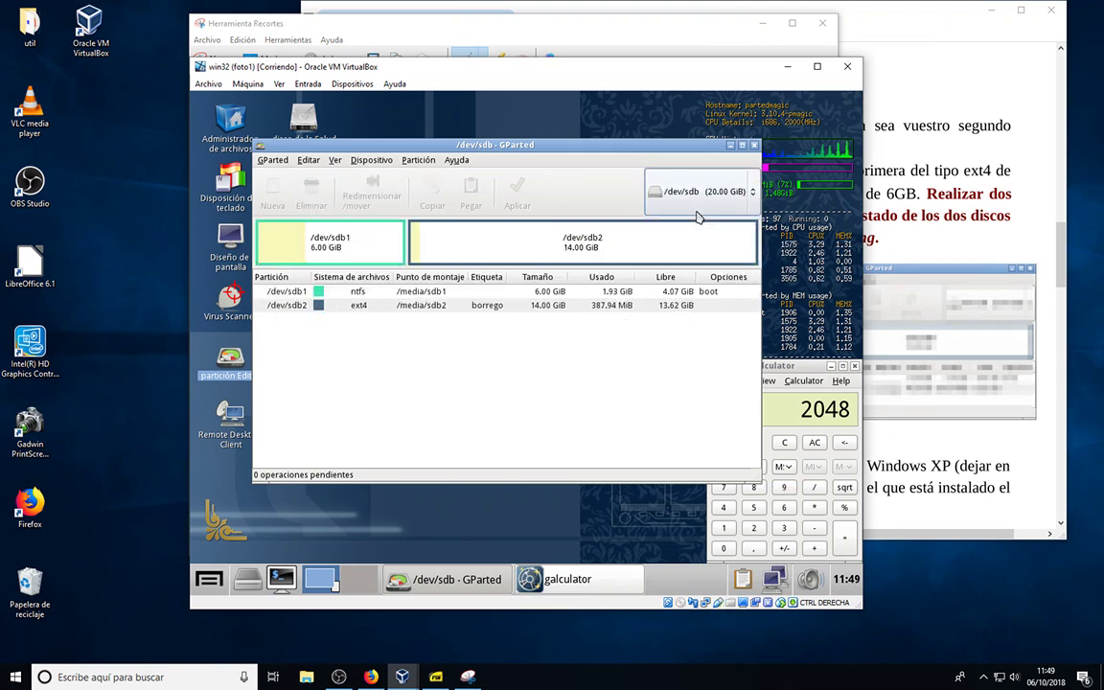
pyautogui.click(273, 29)
pyautogui.click(217, 52)
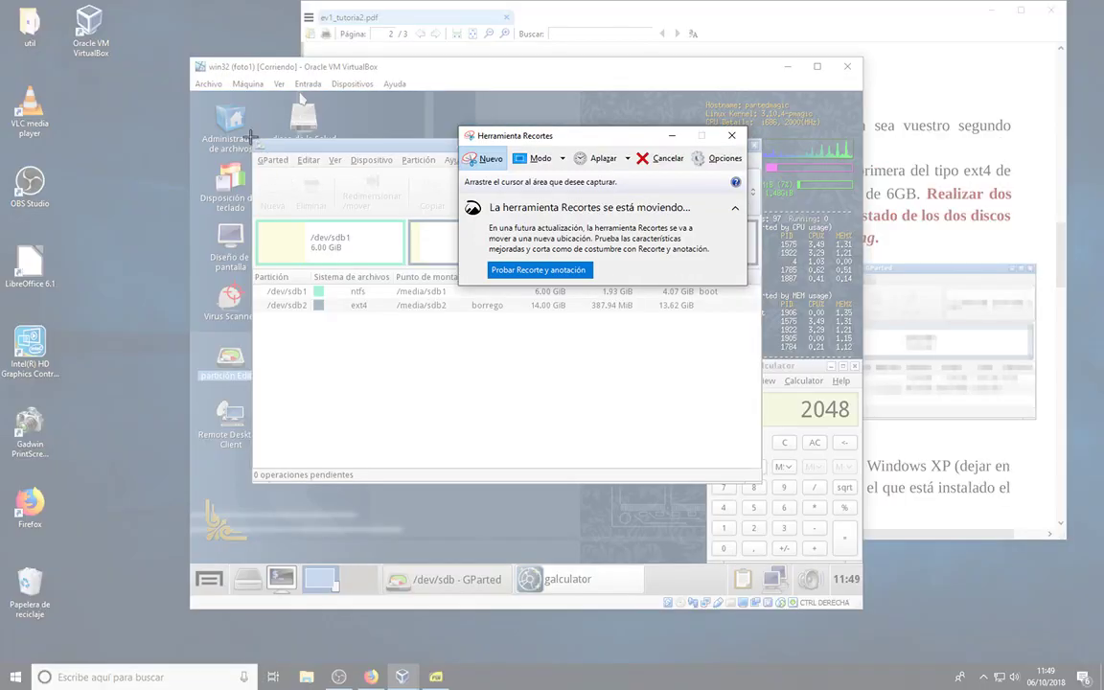
pyautogui.moveTo(251, 140); pyautogui.dragTo(762, 482)
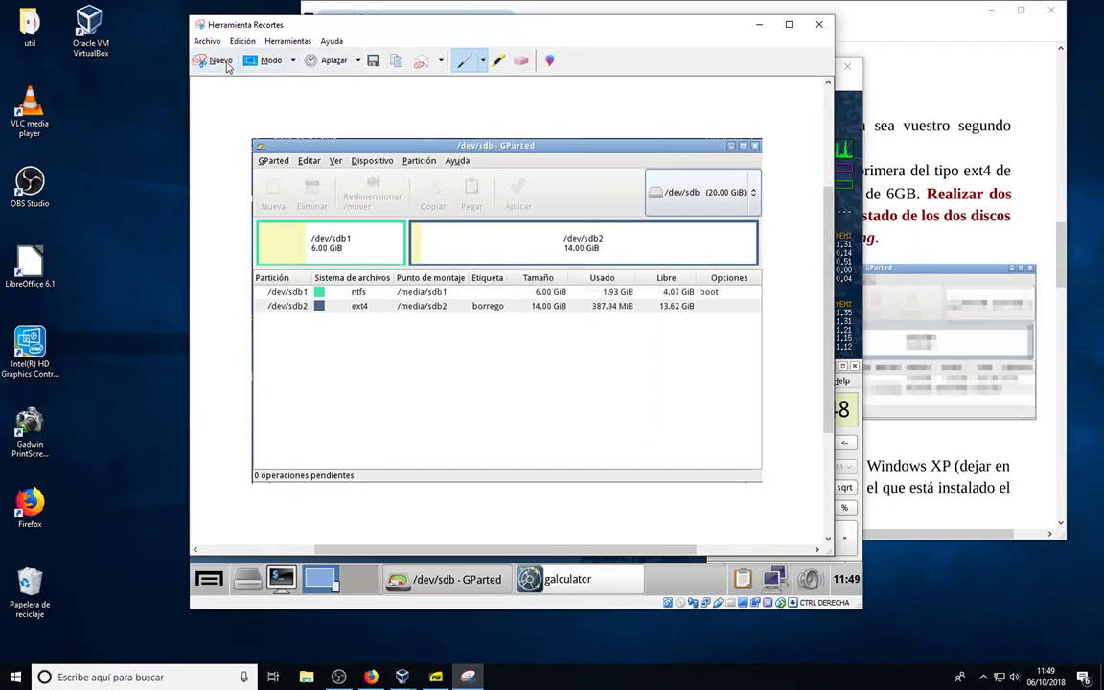
# Save the capture of /dev/sdb as a PNG named ide in Imágenes and minimize Herramienta Recortes
pyautogui.click(207, 41)
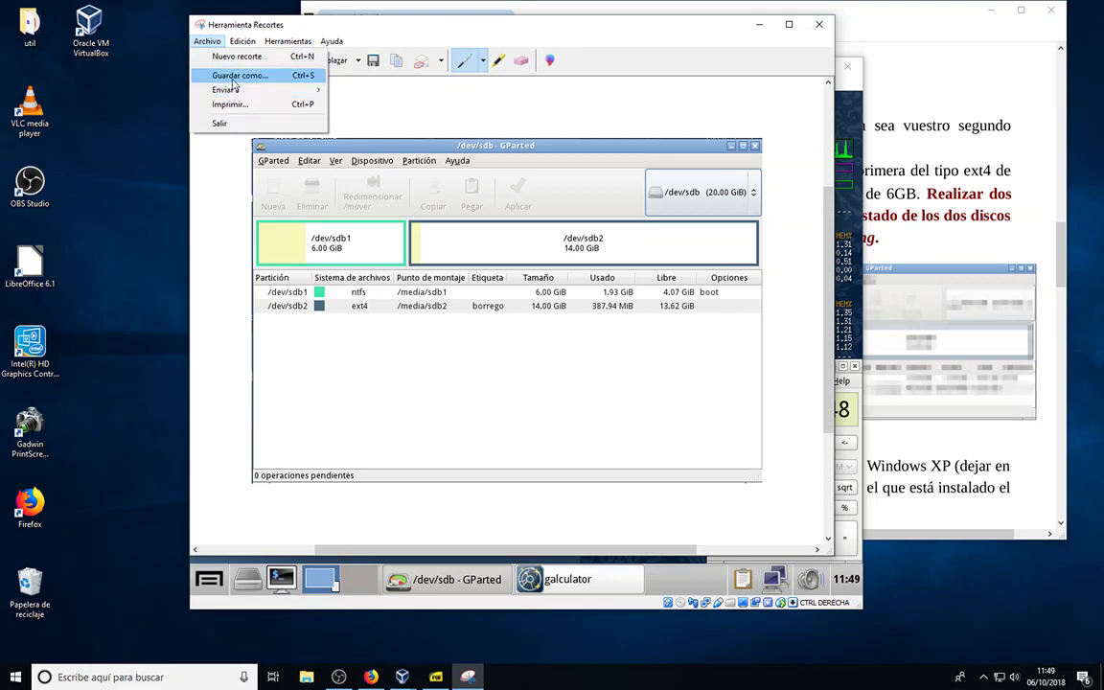
pyautogui.click(235, 75)
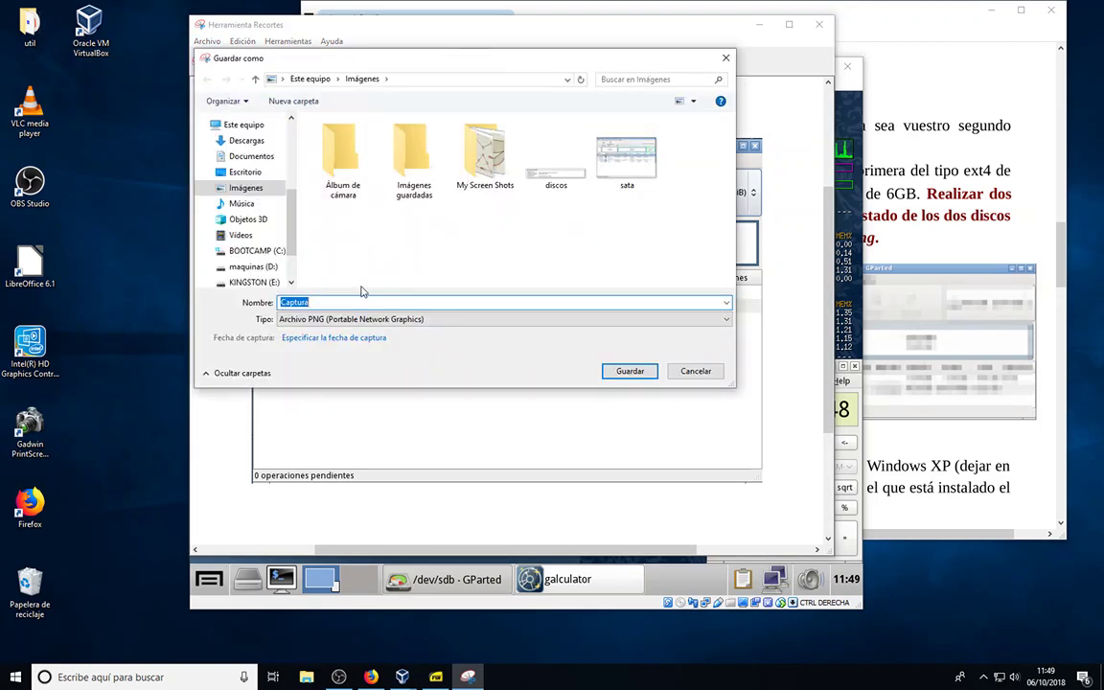
pyautogui.write('ide')
pyautogui.press('Return')
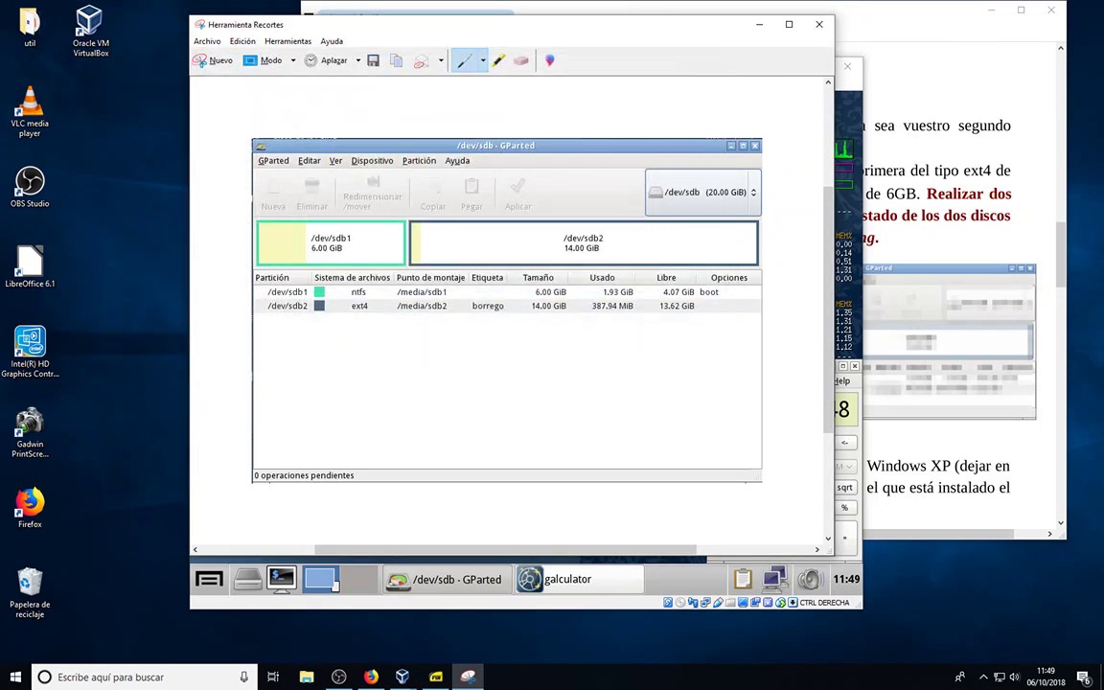
pyautogui.click(759, 24)
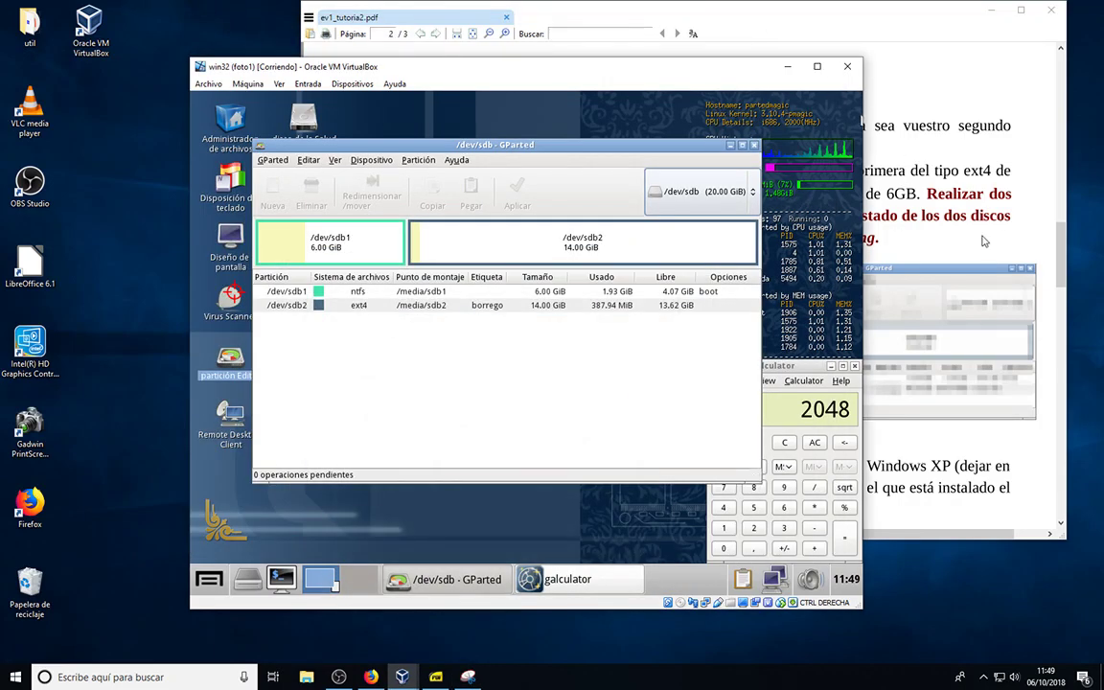
# Read the PDF's instruction on leaving Parted Magic, return to the virtual machine, and close GParted and the calculator
pyautogui.click(886, 214)
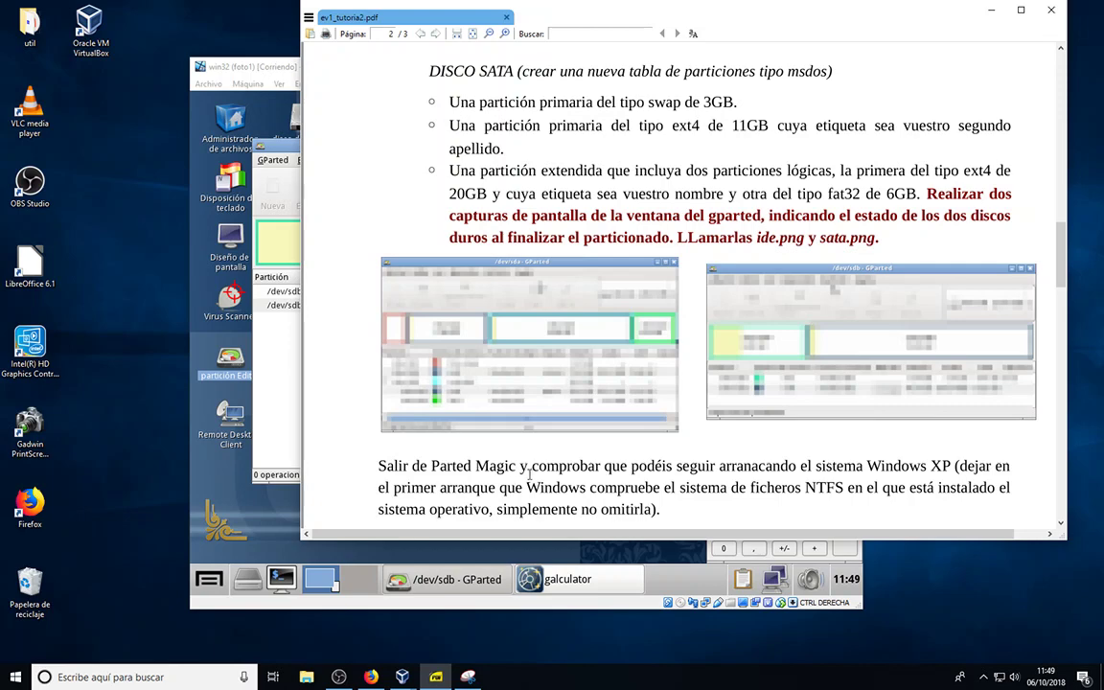
pyautogui.click(284, 377)
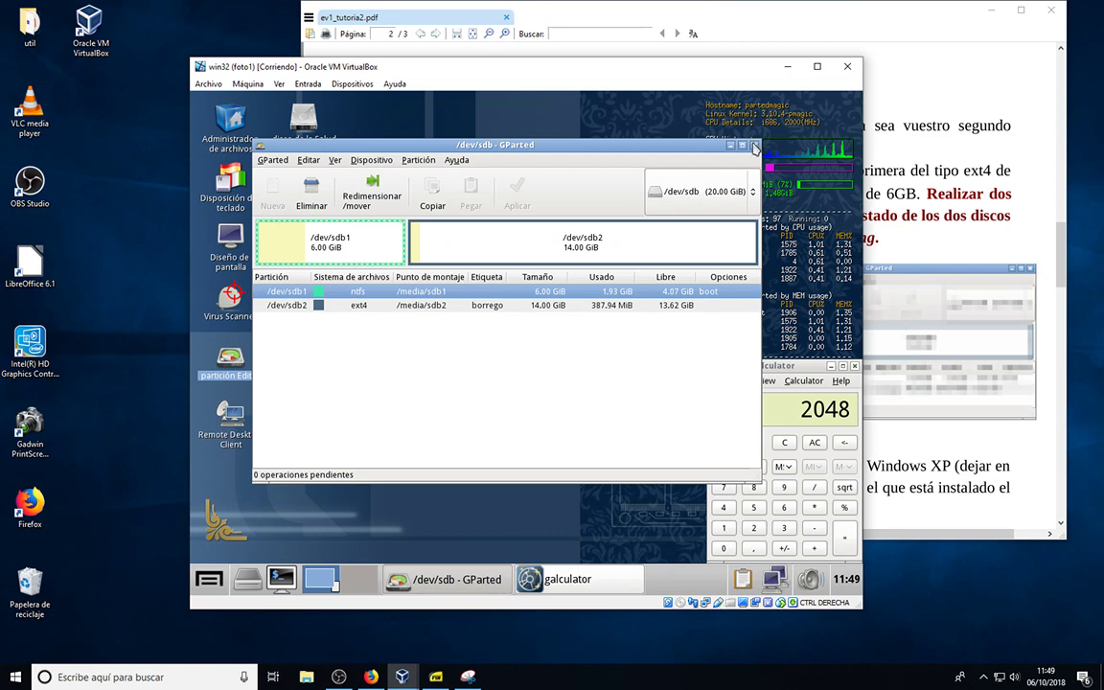
pyautogui.click(755, 146)
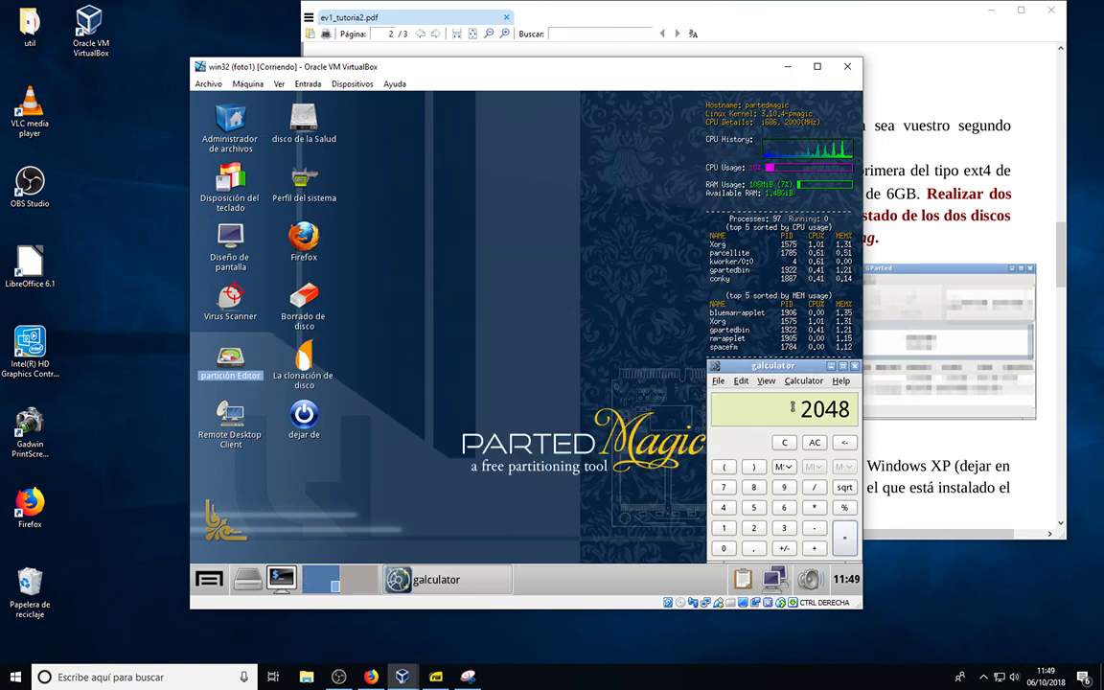
pyautogui.click(854, 366)
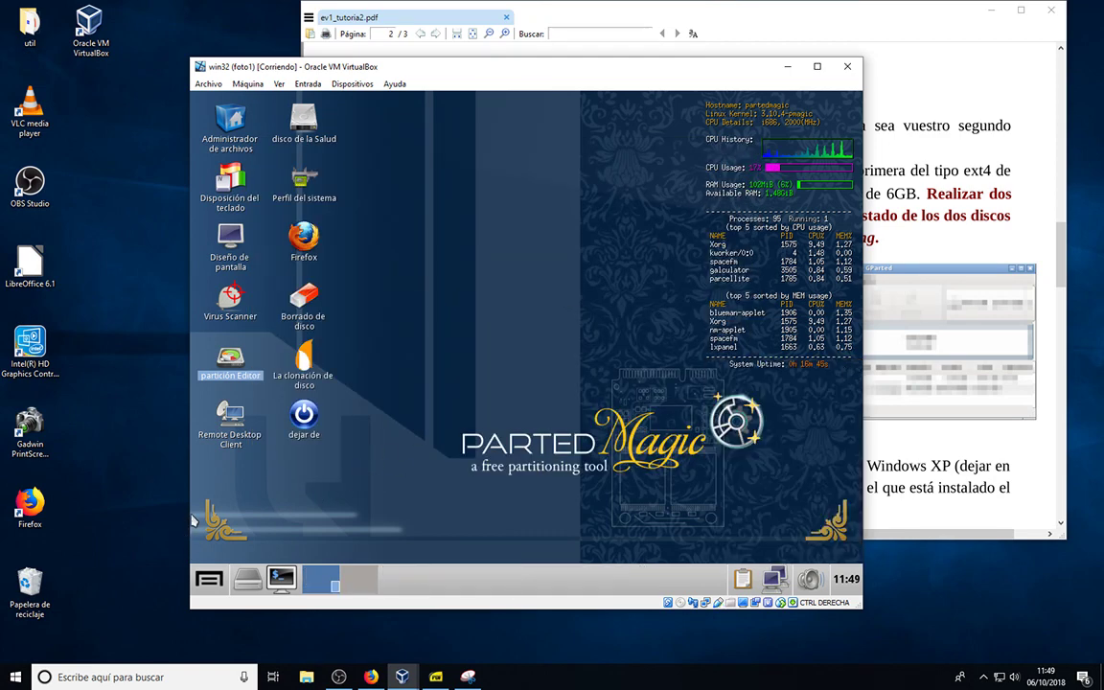
# Exit Parted Magic by shutting down the virtual machine, and close the Instantáneas view of win32 in VirtualBox Administrador
pyautogui.click(217, 590)
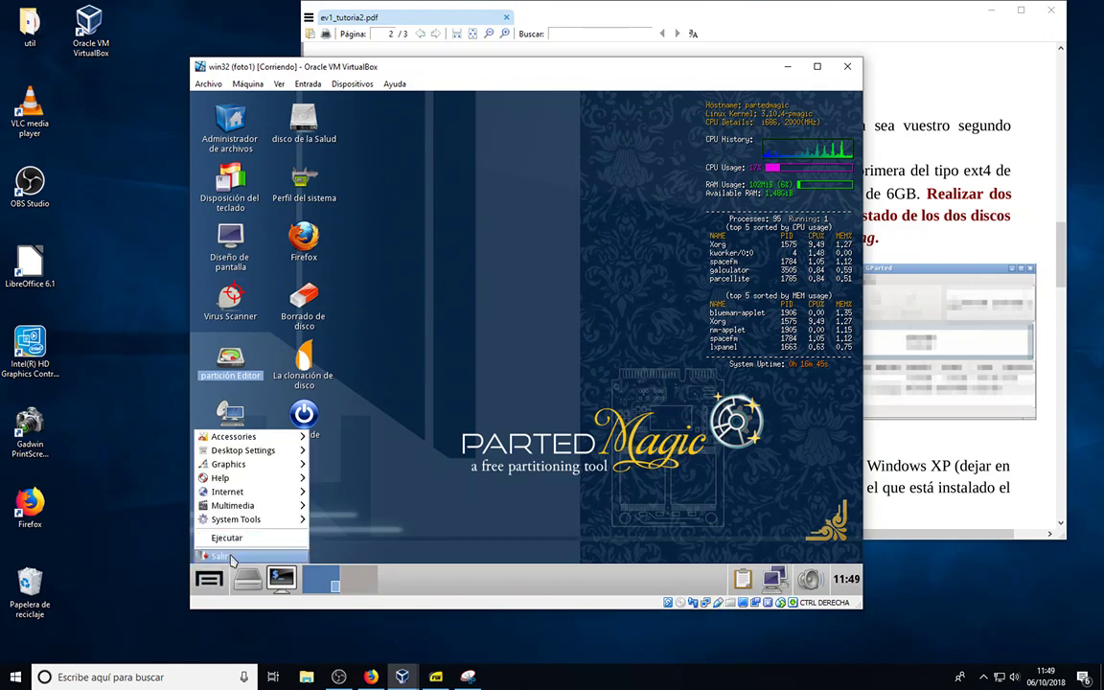
pyautogui.click(231, 560)
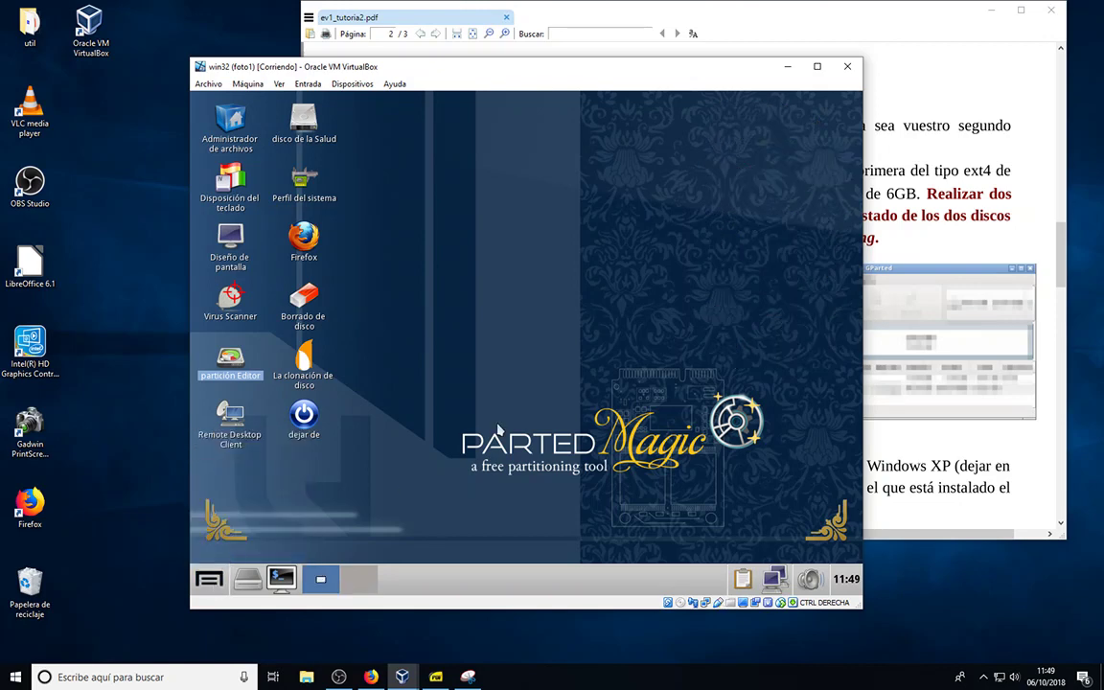
pyautogui.click(573, 320)
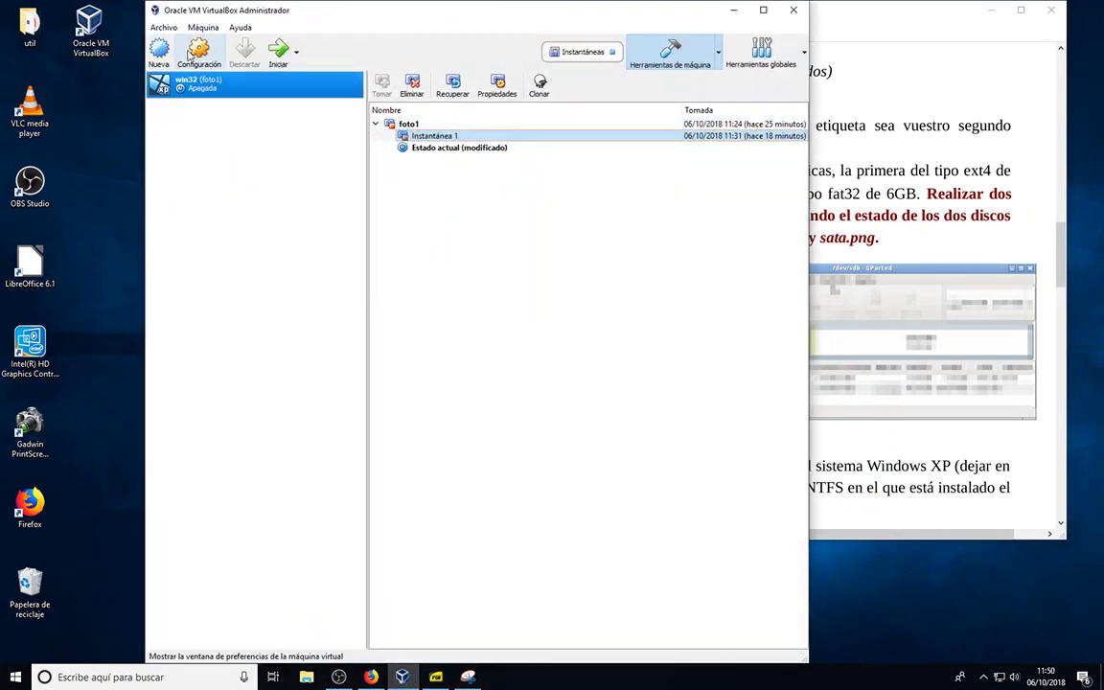
pyautogui.click(614, 52)
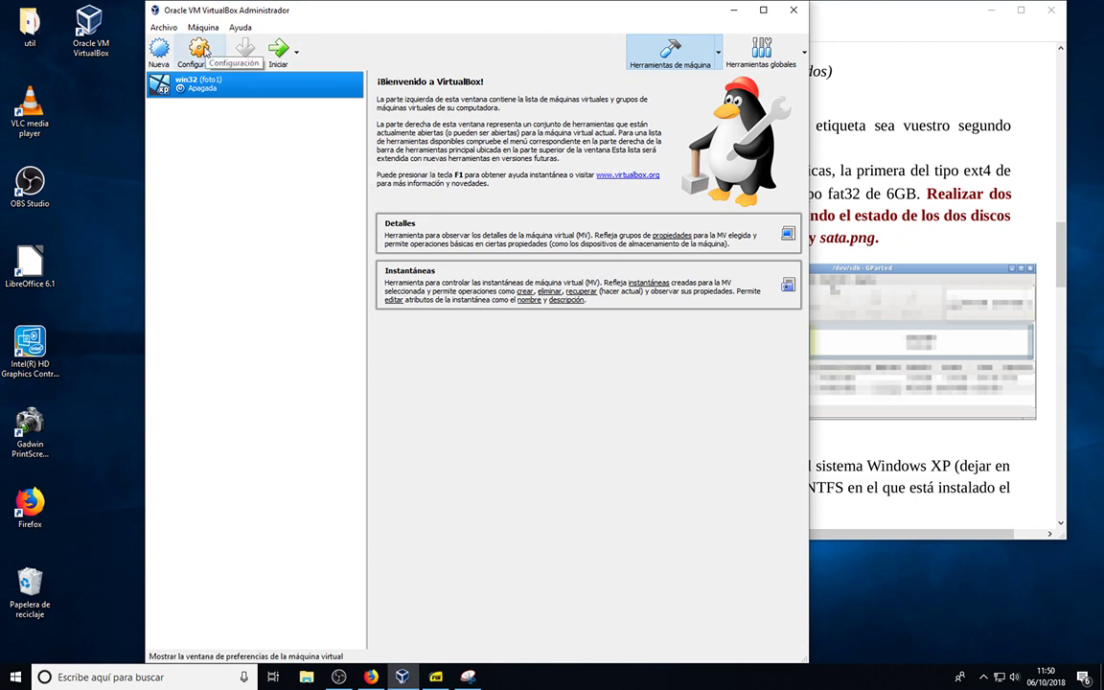
# Review the Almacenamiento devices and the Sistema boot order in win32's configuration, and close it without changes
pyautogui.click(214, 61)
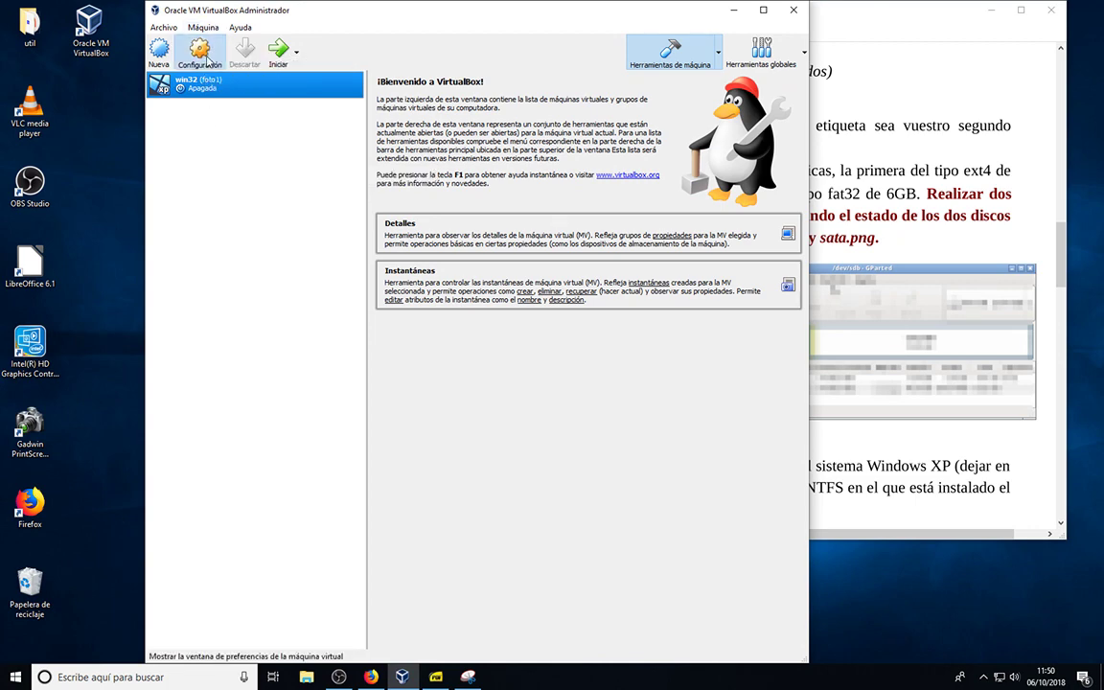
pyautogui.click(293, 275)
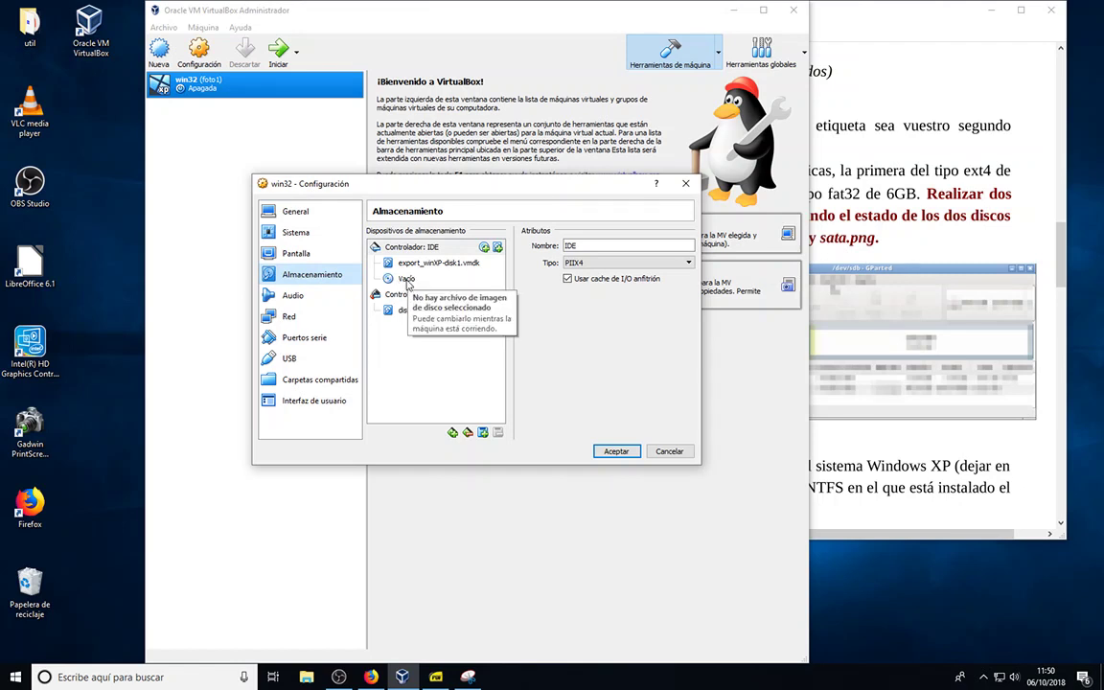
pyautogui.click(302, 232)
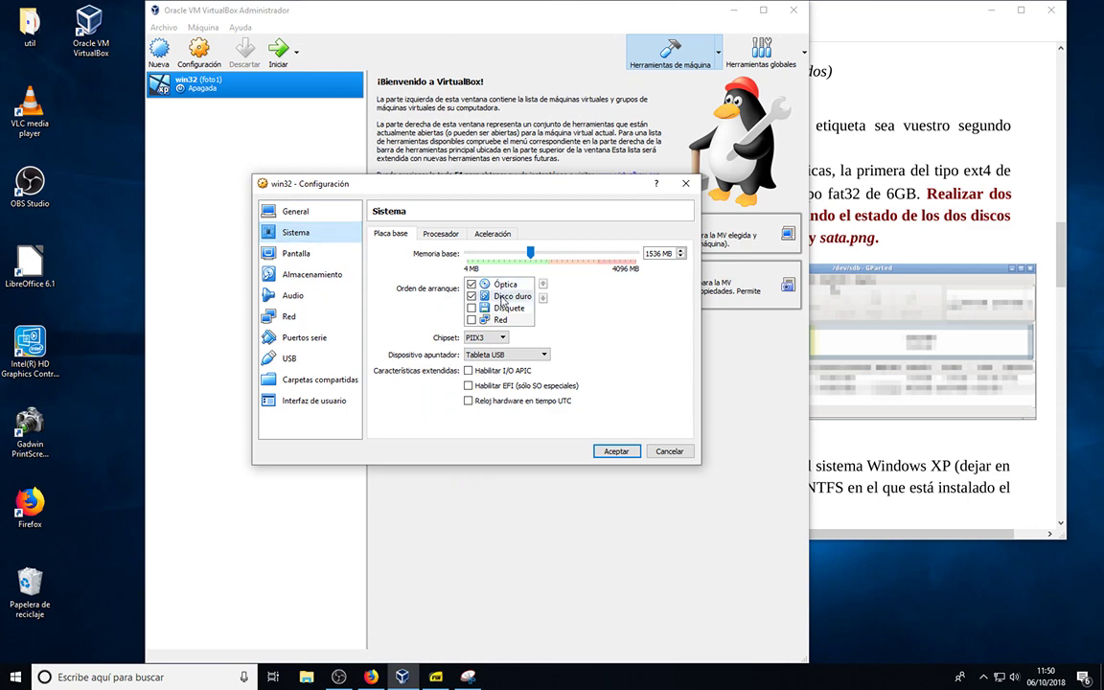
pyautogui.click(668, 454)
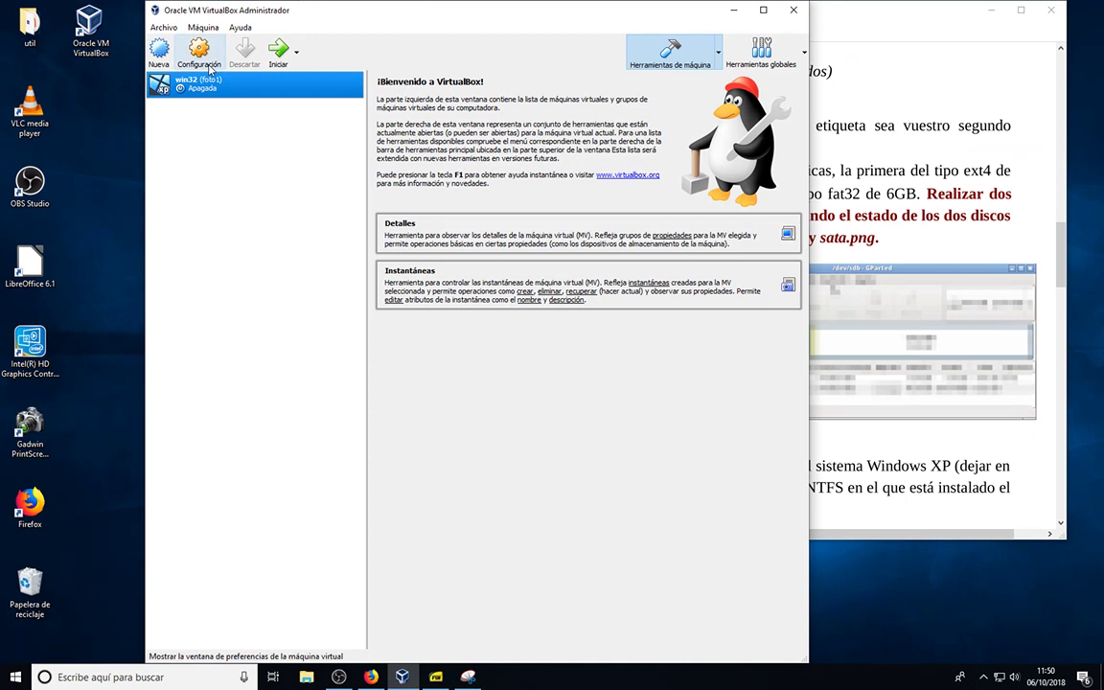
# Start win32 with the option Iniciar Windows normalmente to test the Windows XP boot, and shut Windows XP down from its desktop
pyautogui.click(277, 54)
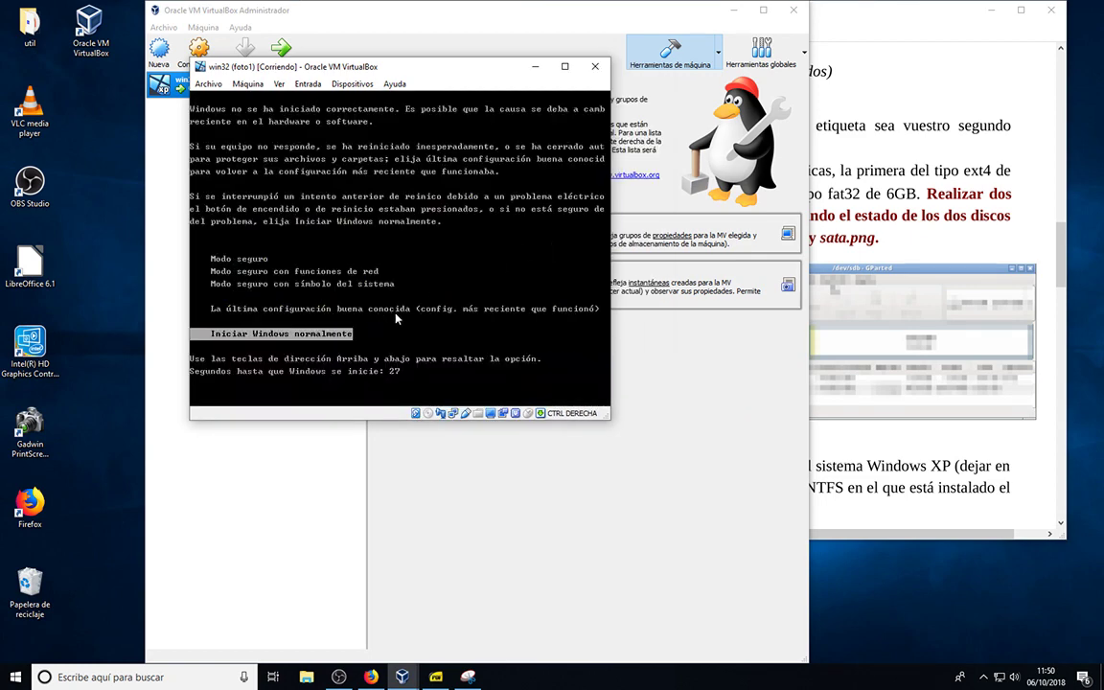
pyautogui.press('Return')
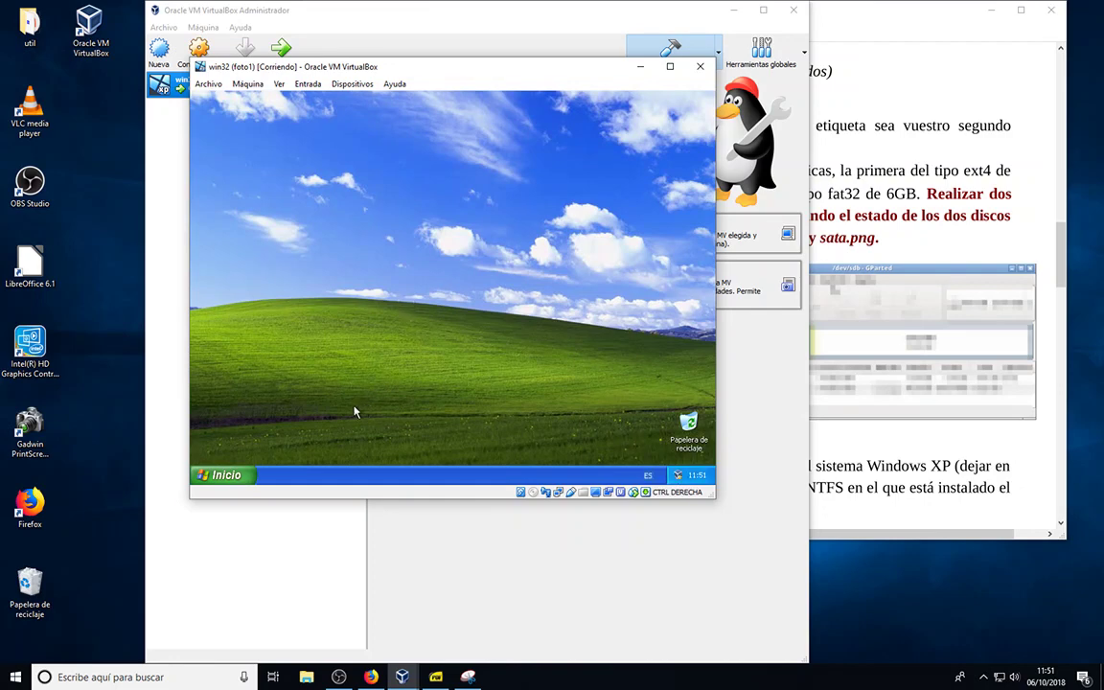
pyautogui.click(230, 476)
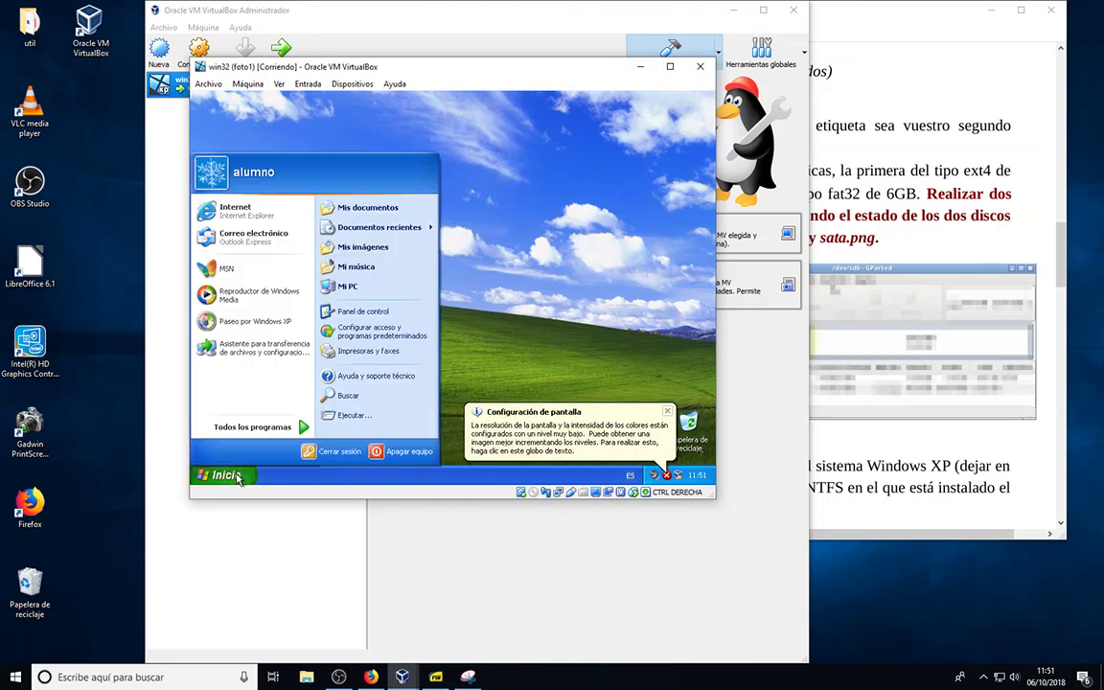
pyautogui.click(395, 453)
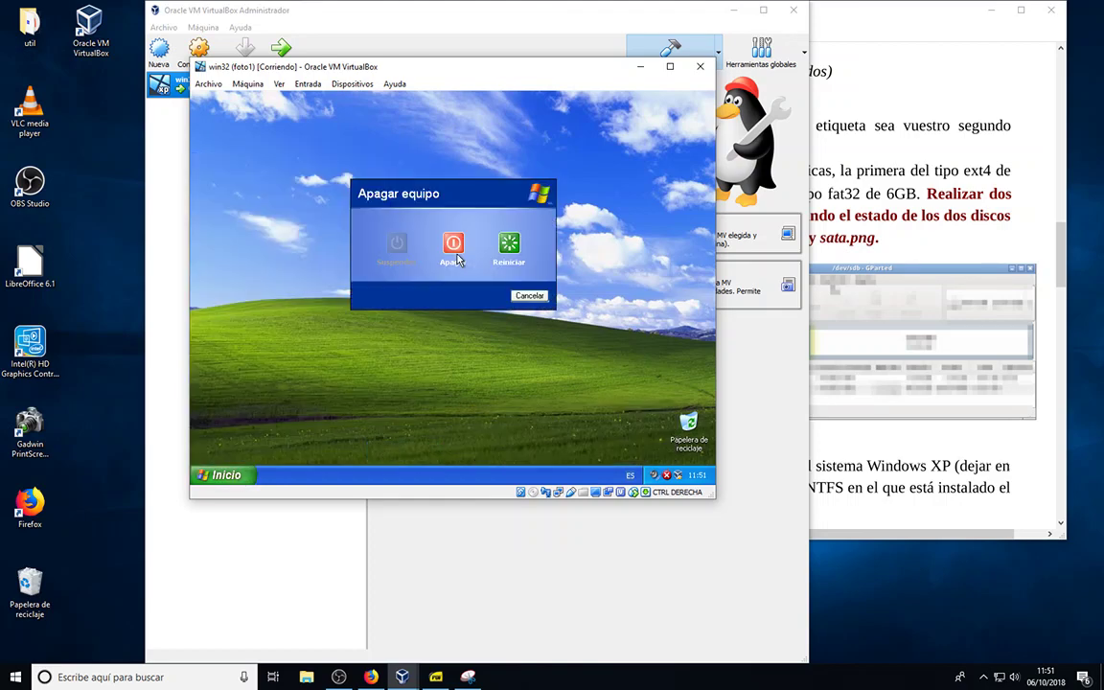
pyautogui.click(456, 247)
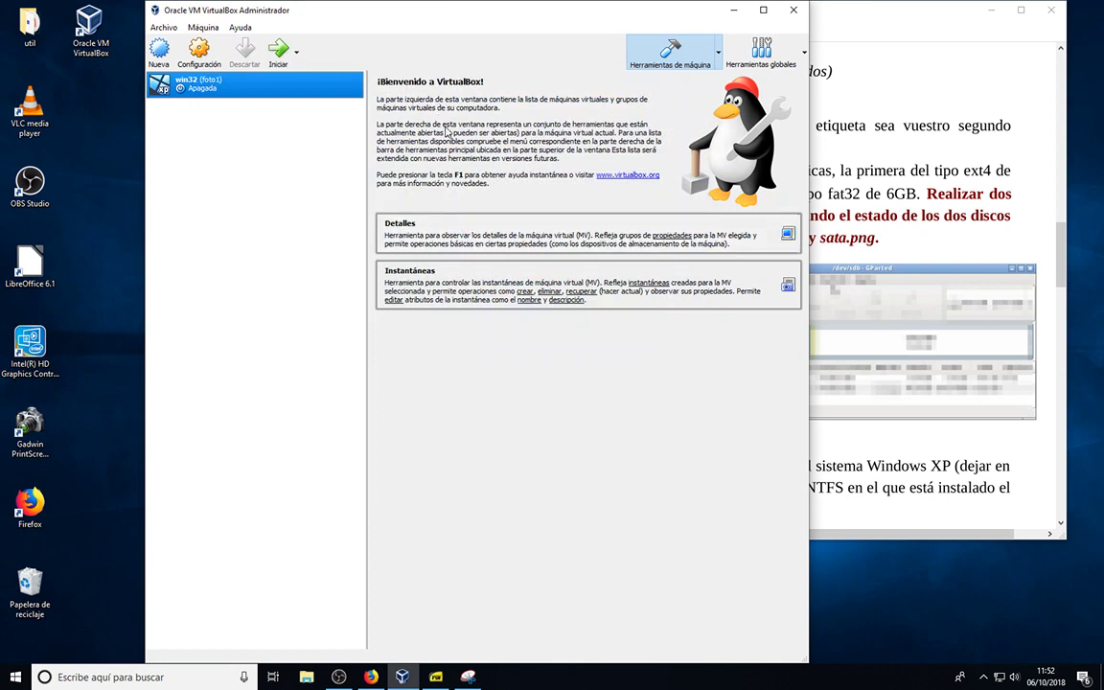
# Take a snapshot of win32's current state named foto2, with a description beginning "despues de configur"
pyautogui.click(417, 274)
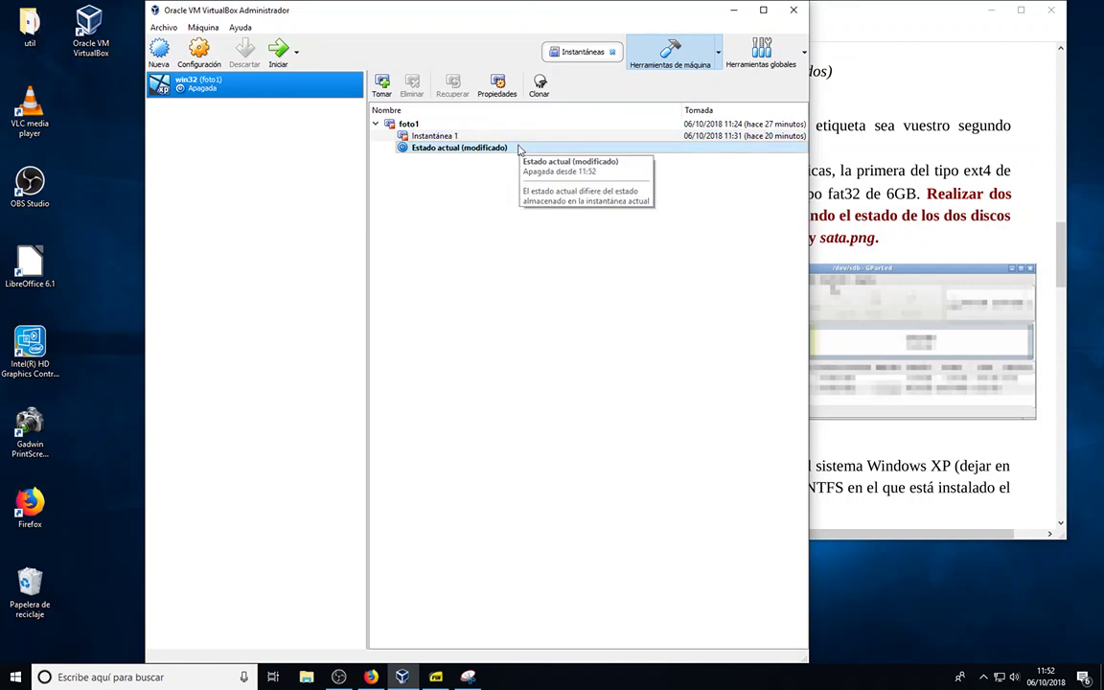
pyautogui.click(382, 85)
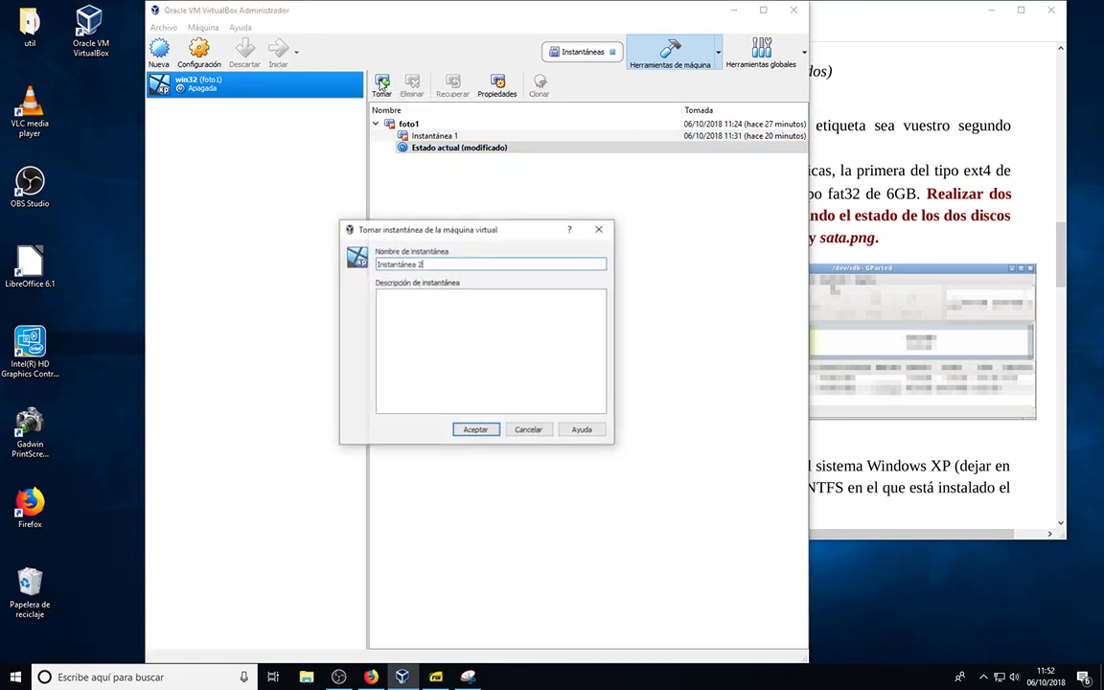
pyautogui.tripleClick(433, 261)
pyautogui.write('foto2')
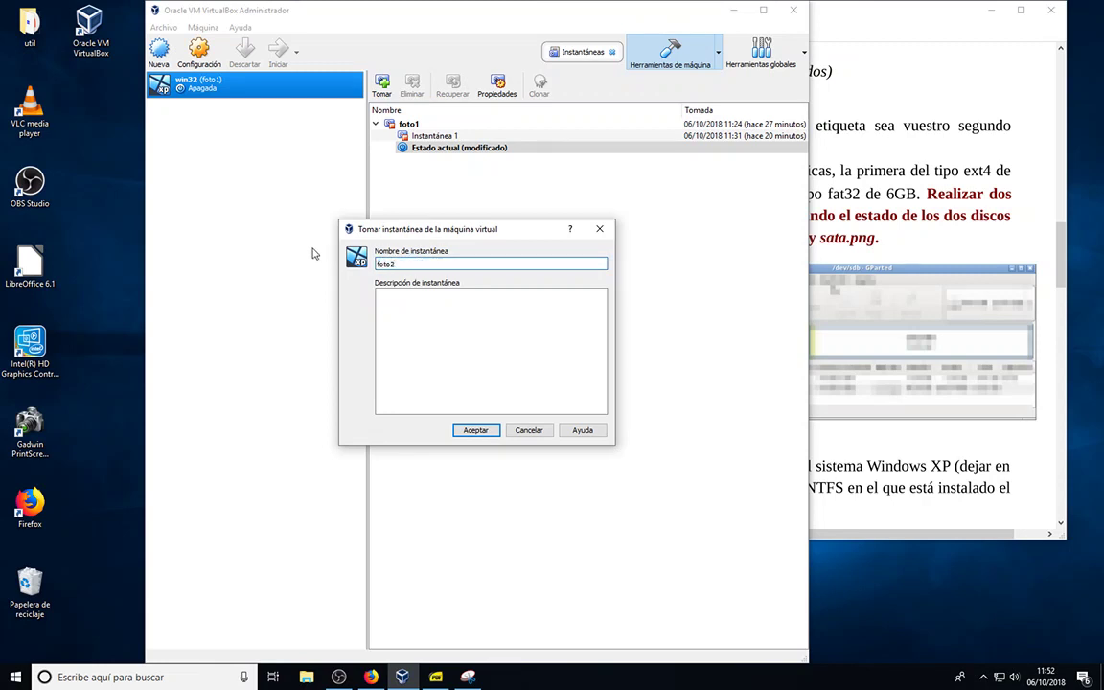
pyautogui.click(422, 307)
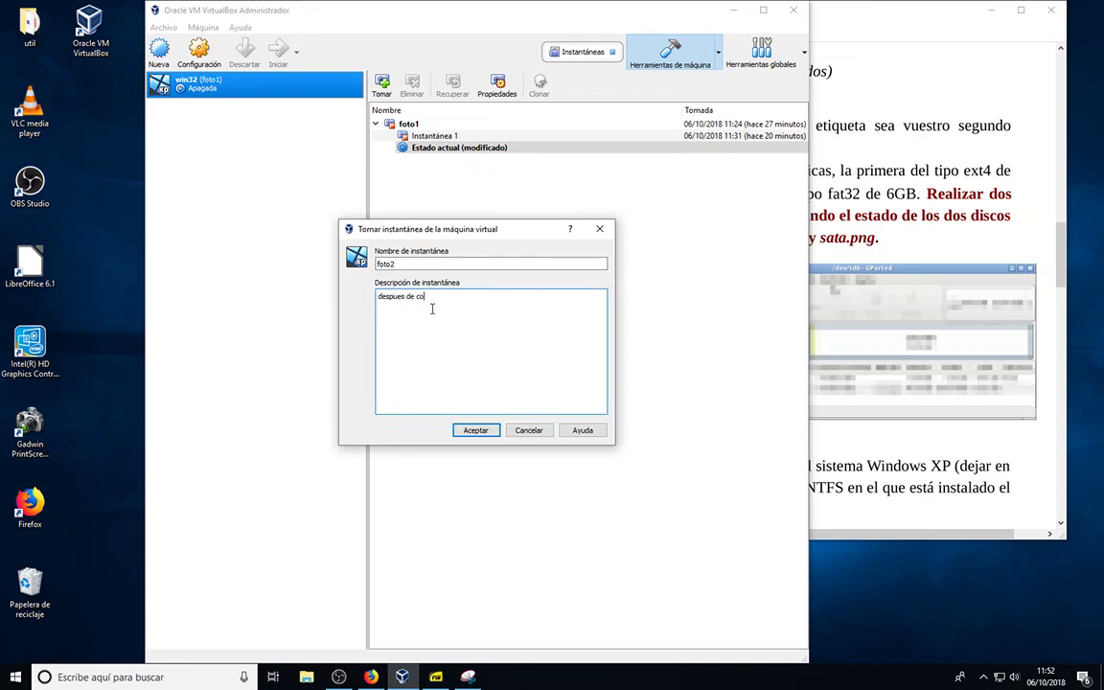
pyautogui.write('despues de configur')
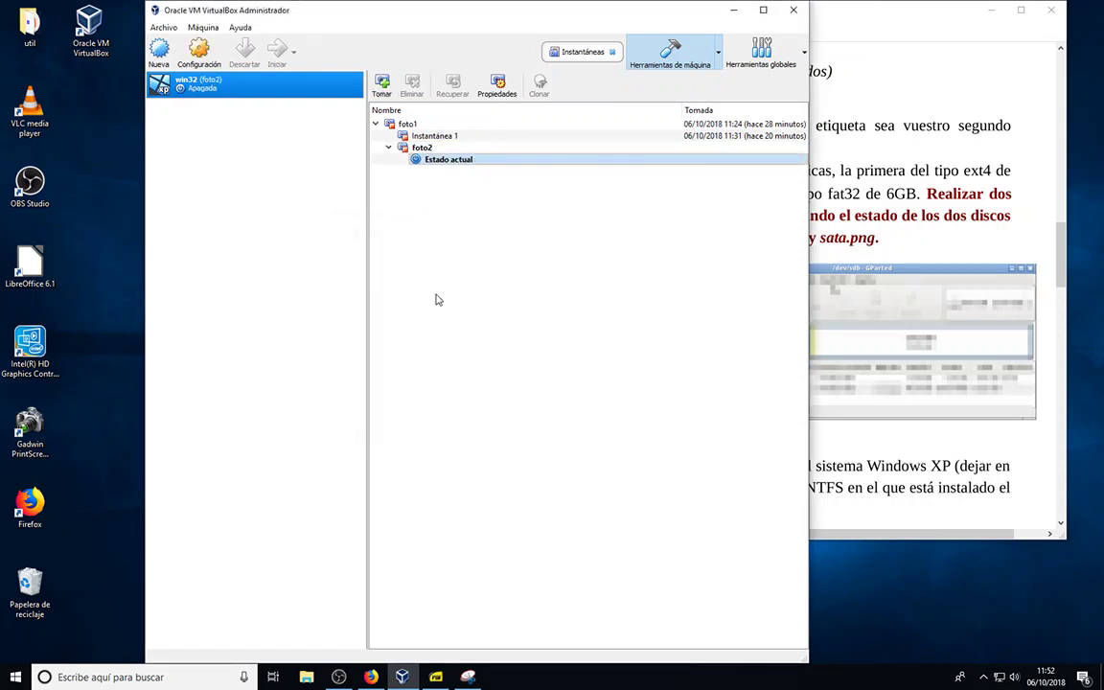
# Select the snapshots foto2 and foto1 in turn to examine the option for restoring each one
pyautogui.click(415, 148)
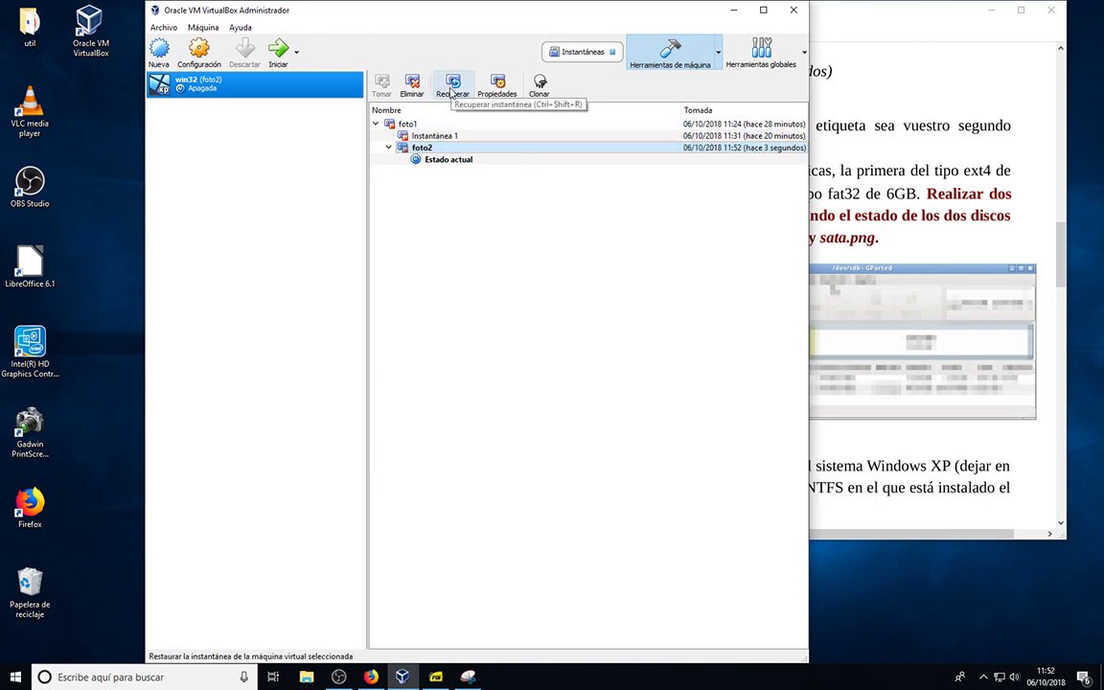
pyautogui.click(417, 127)
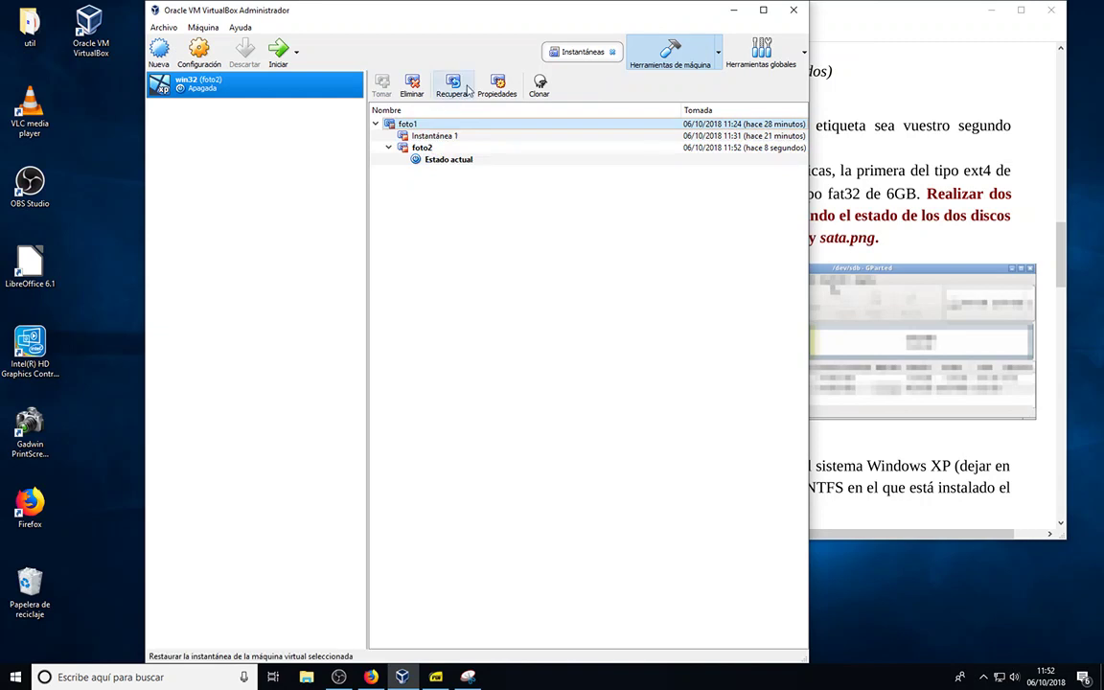